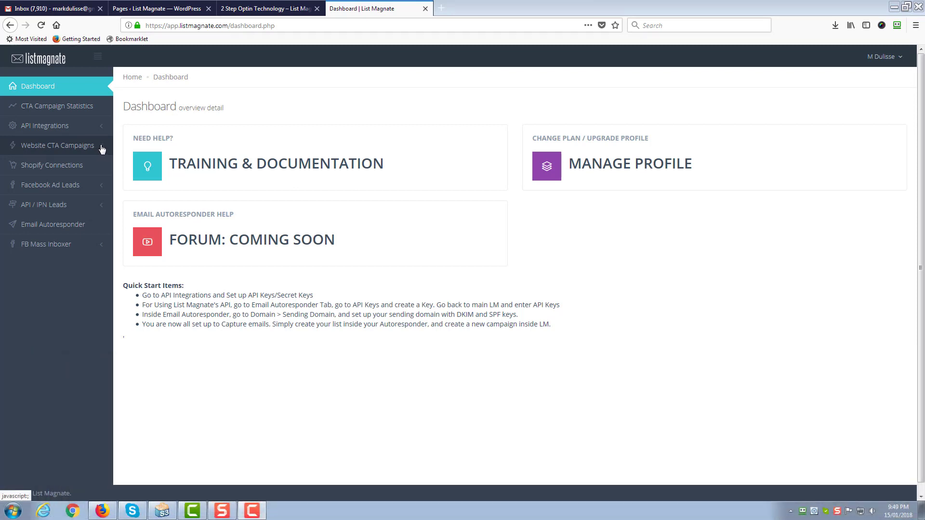
# Start a new website CTA campaign and name it "Visual Editor Test".
pyautogui.click(99, 147)
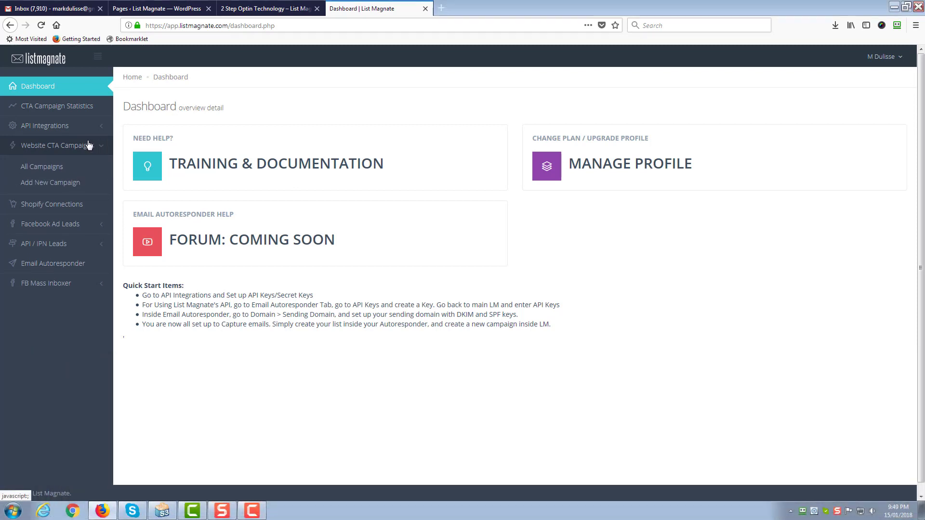
pyautogui.click(69, 188)
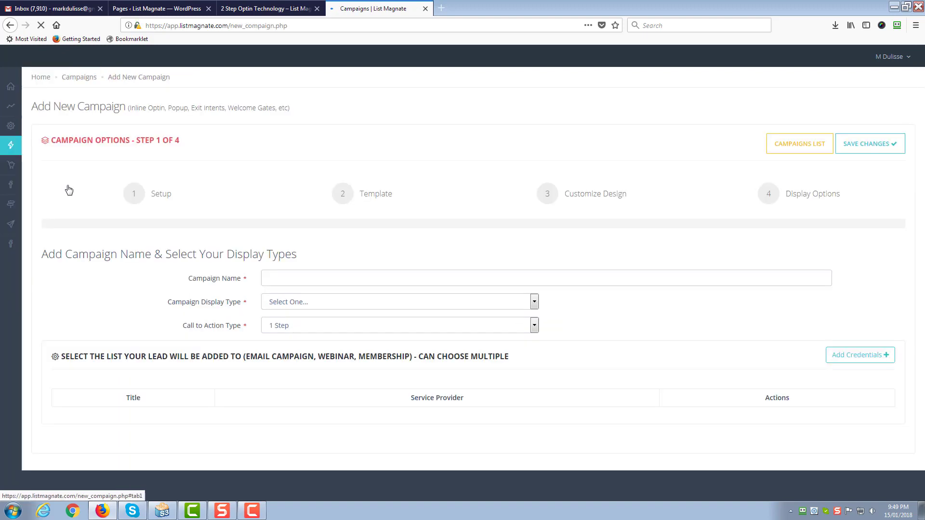
pyautogui.click(300, 272)
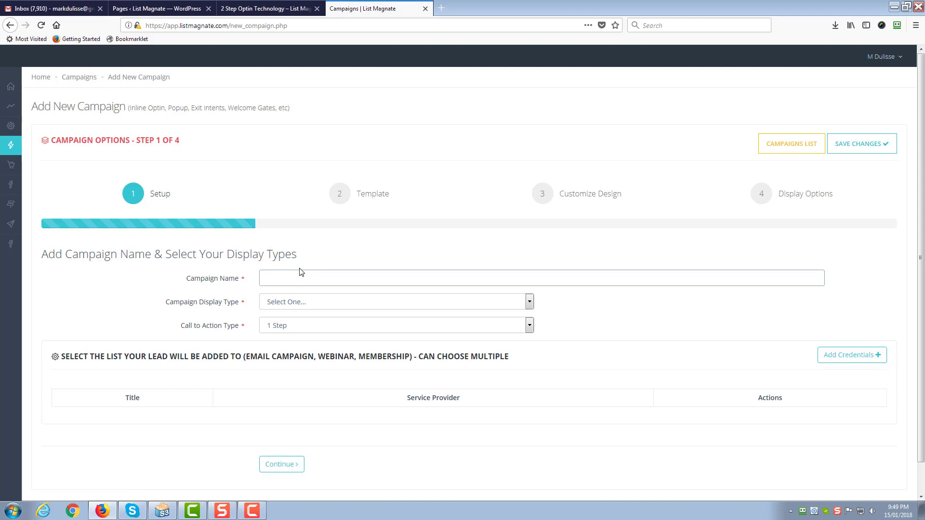
pyautogui.write('Visu')
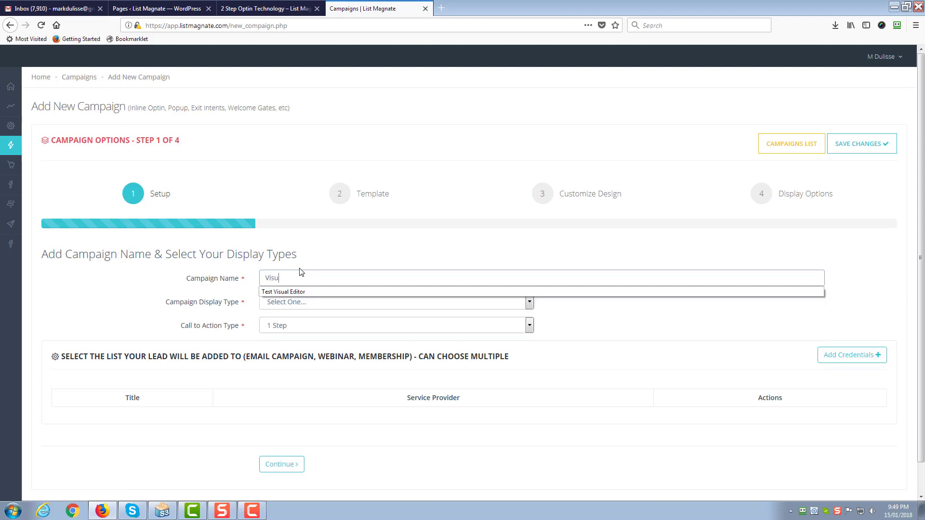
pyautogui.write('al Ed8')
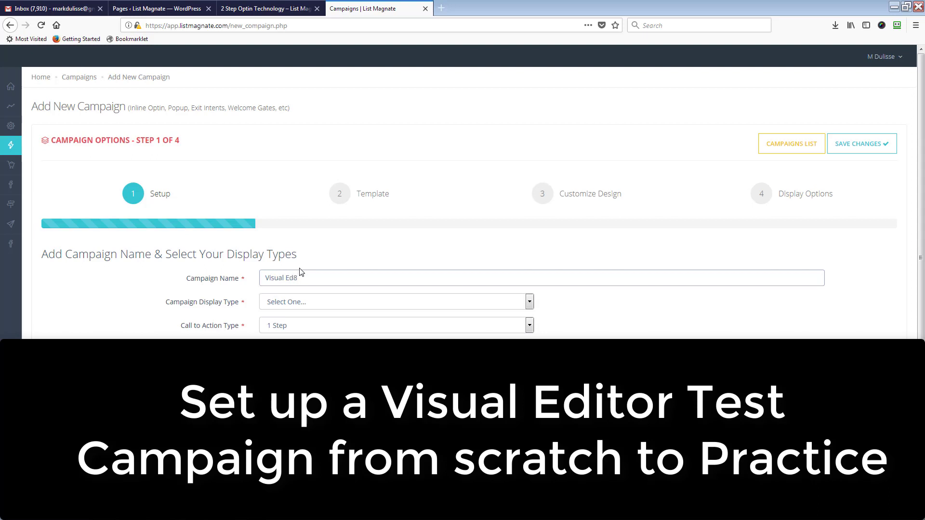
pyautogui.press('BackSpace')
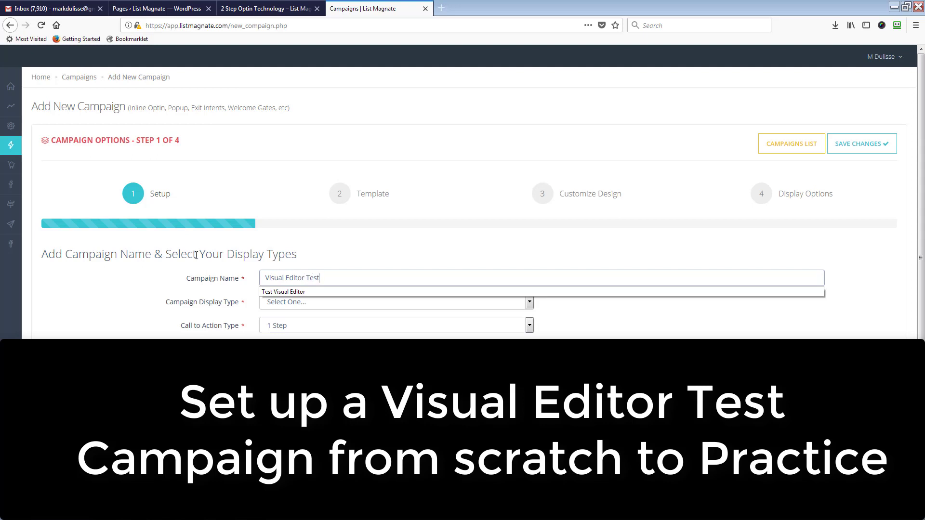
pyautogui.click(173, 276)
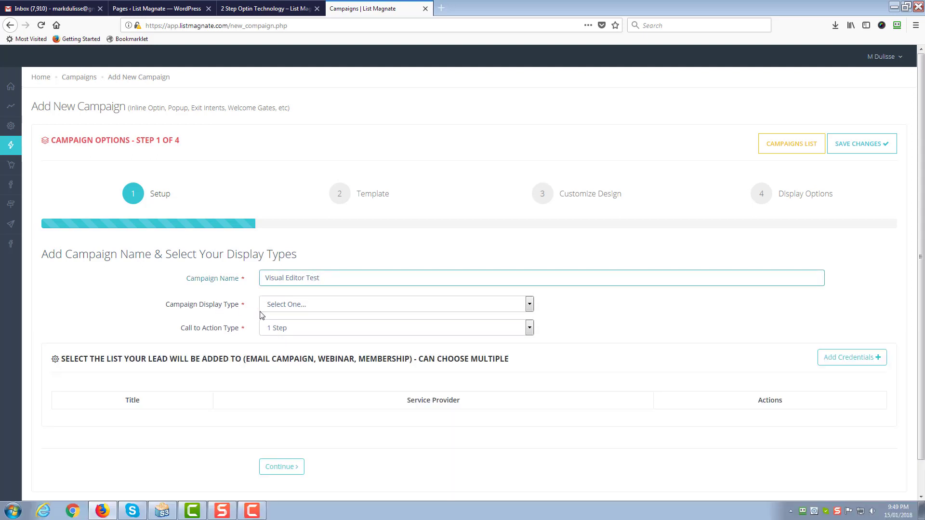
# Set the campaign display type to Inline, keep the 1 Step call to action, and continue to template selection.
pyautogui.click(317, 305)
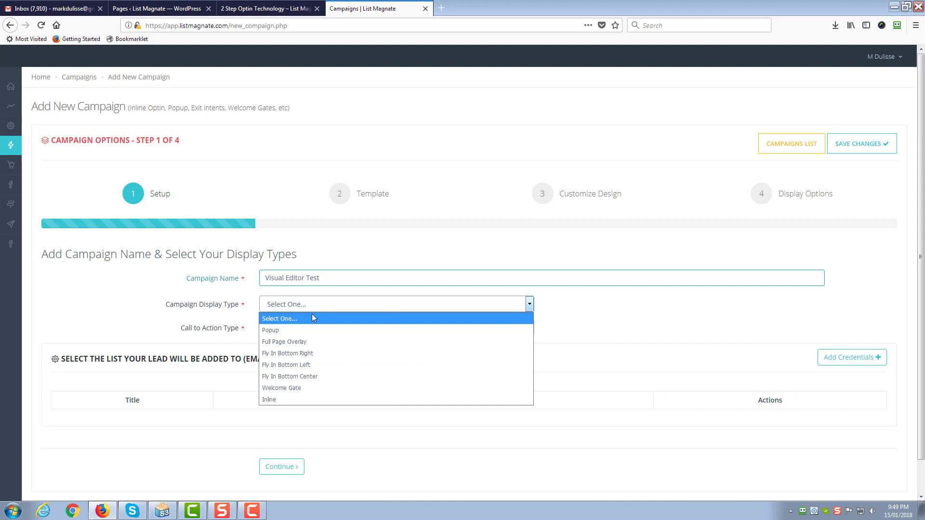
pyautogui.click(286, 400)
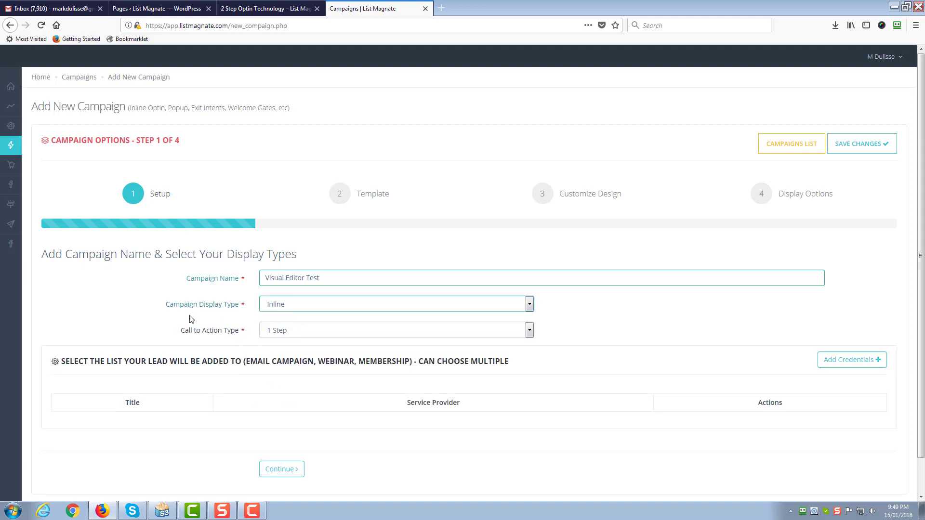
pyautogui.scroll(-1, 191, 319)
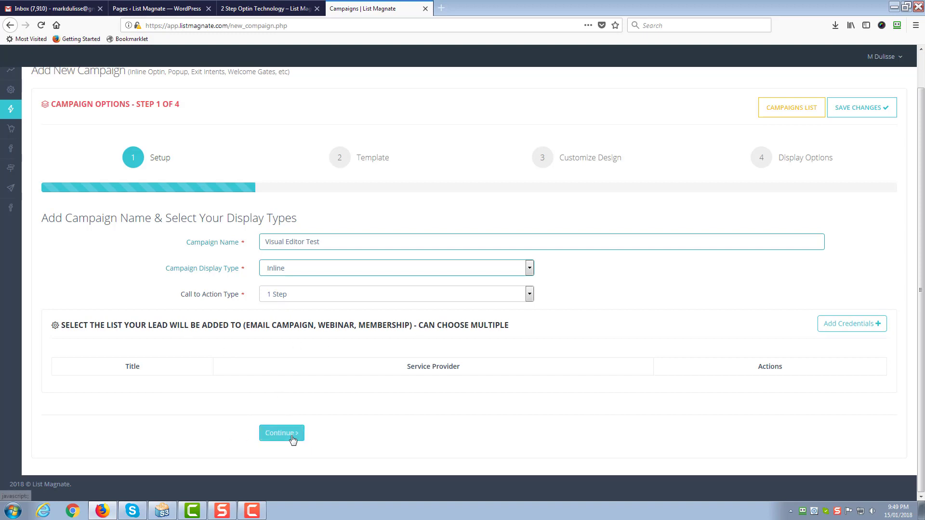
pyautogui.click(272, 437)
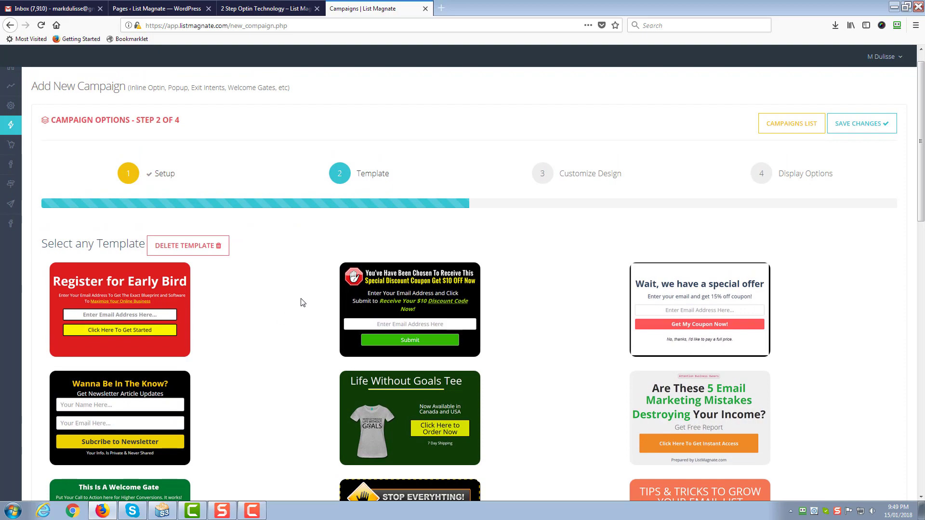
# Look through the available templates and continue to design customization without choosing one.
pyautogui.scroll(-6, 298, 318)
pyautogui.scroll(-7, 299, 318)
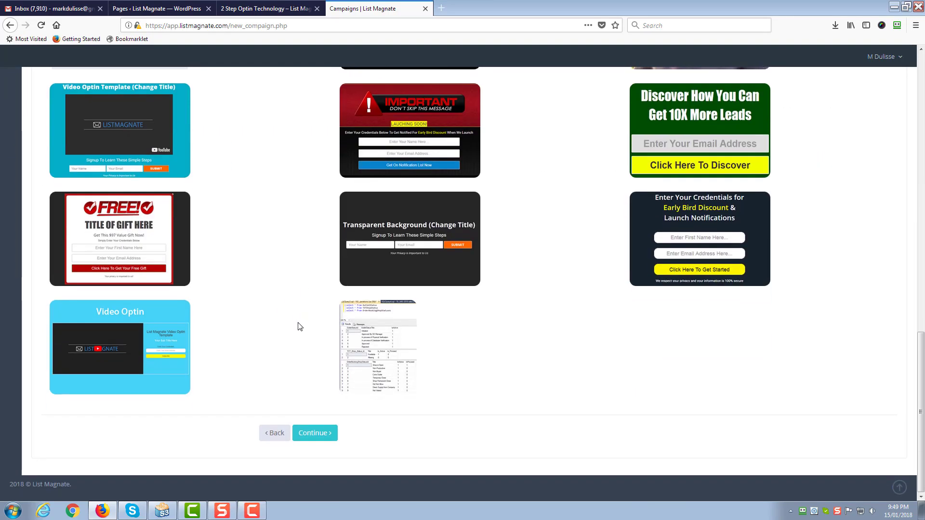
pyautogui.click(309, 432)
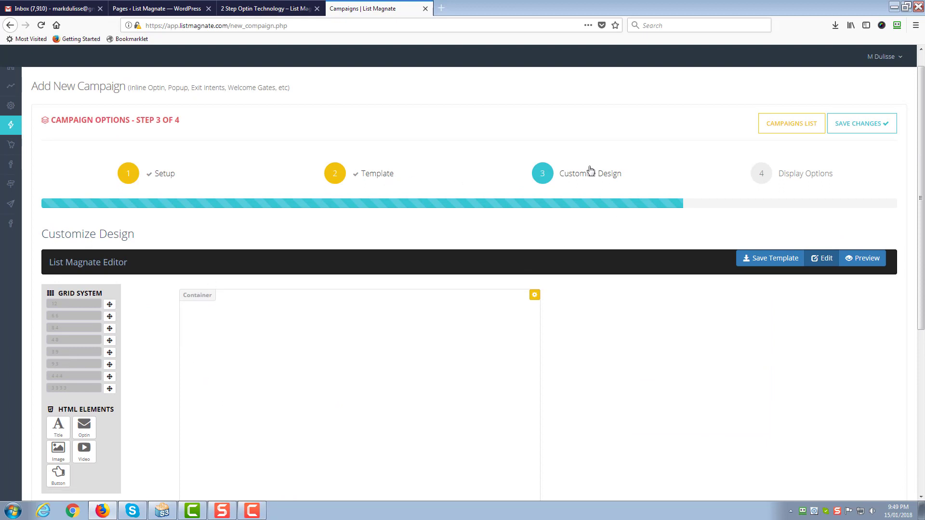
# Set the container's background to fully opaque bright red, rgba(255, 0, 17, 1).
pyautogui.scroll(-2, 597, 319)
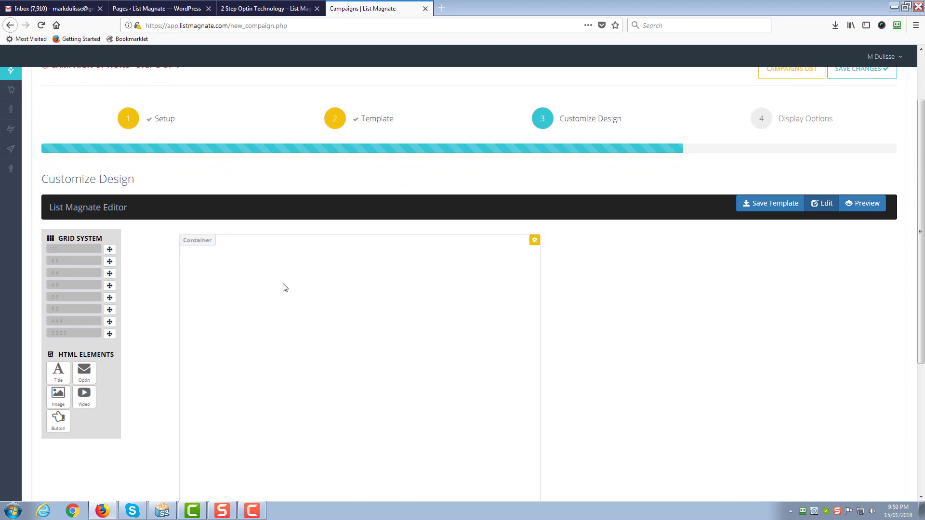
pyautogui.click(535, 240)
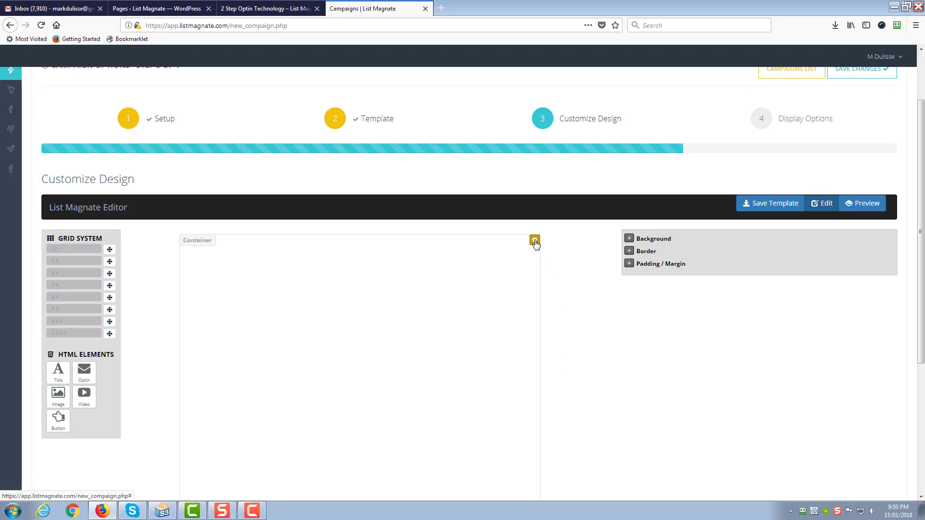
pyautogui.click(630, 238)
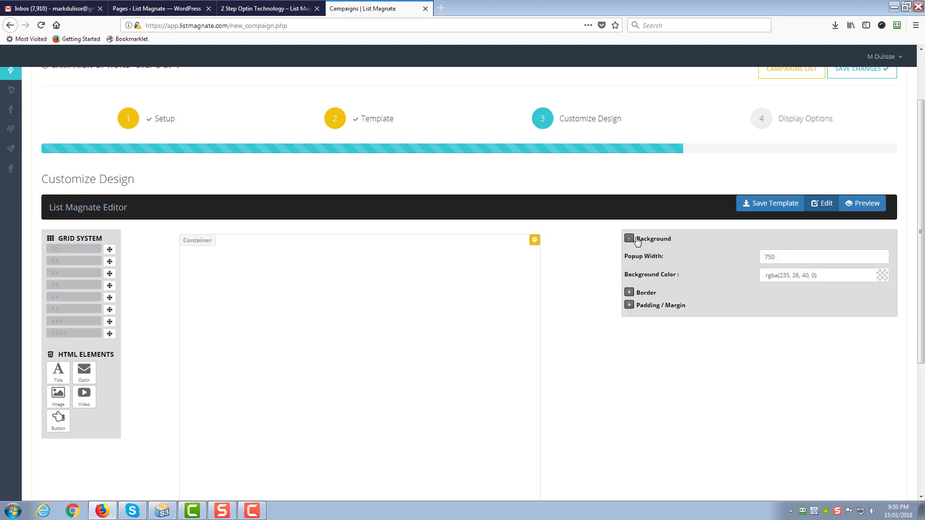
pyautogui.click(880, 275)
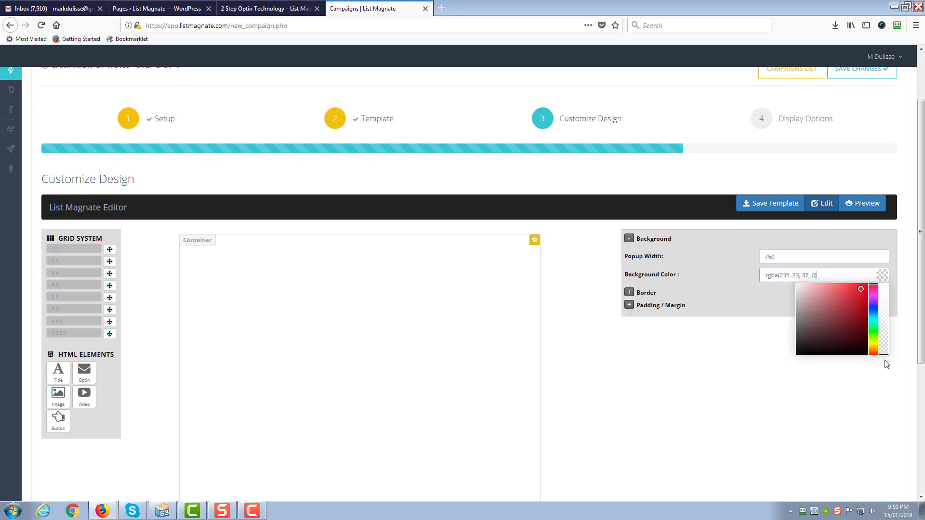
pyautogui.moveTo(885, 355); pyautogui.dragTo(887, 280)
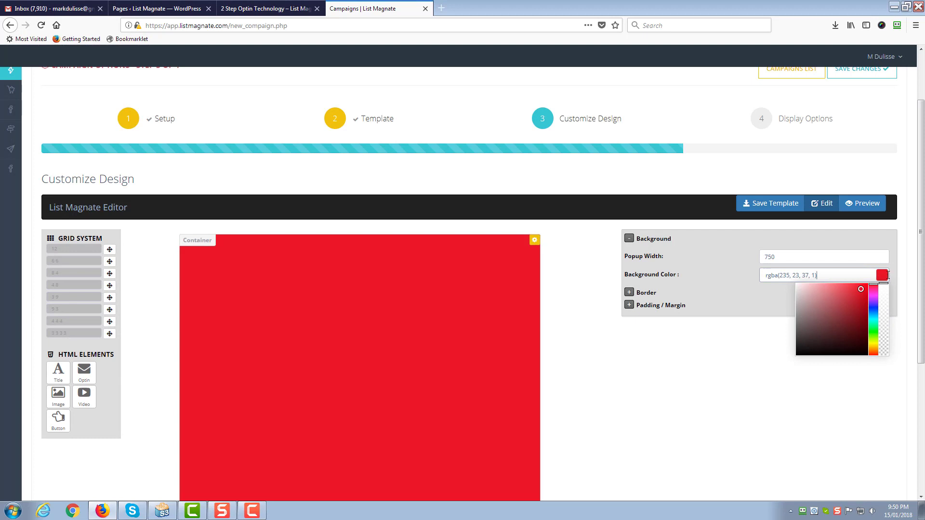
pyautogui.click(860, 292)
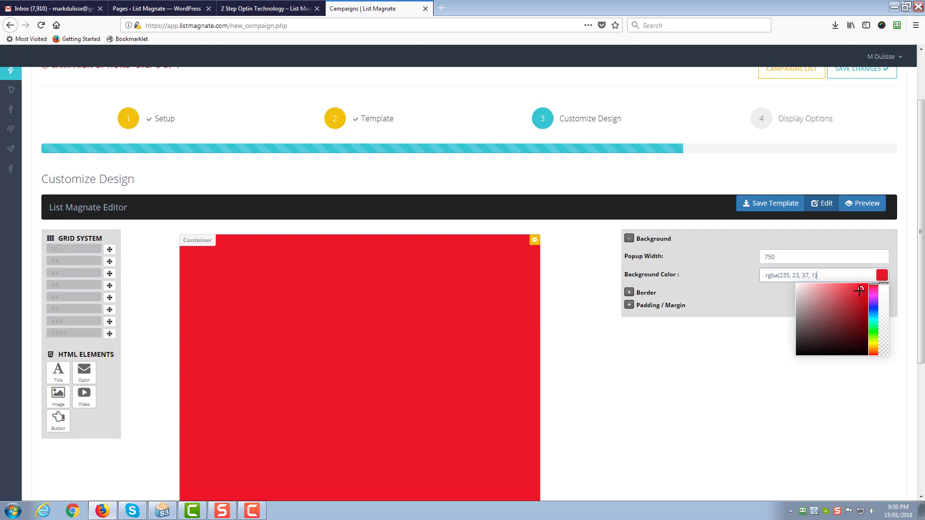
pyautogui.moveTo(860, 293); pyautogui.dragTo(869, 283)
pyautogui.click(746, 306)
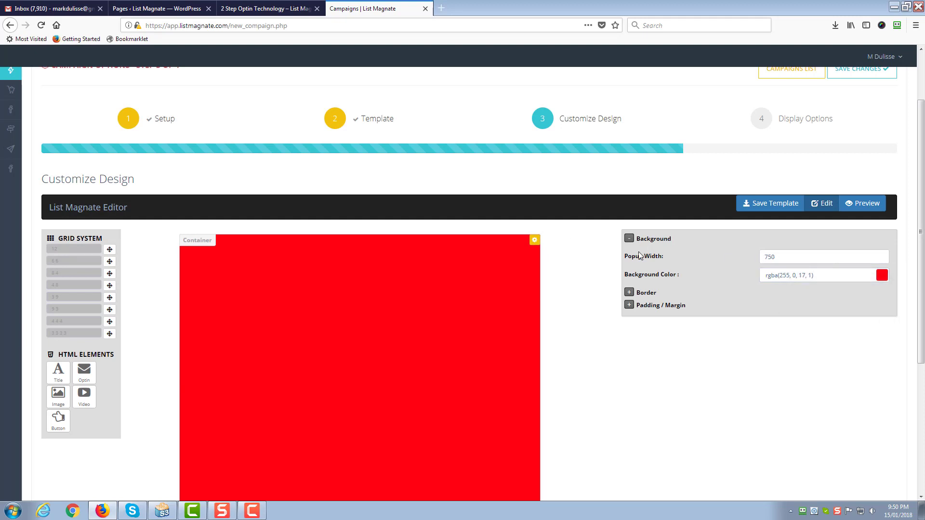
# Try a popup width of 100 for the container, and set the width to 800.
pyautogui.moveTo(776, 257); pyautogui.dragTo(757, 259)
pyautogui.write('100')
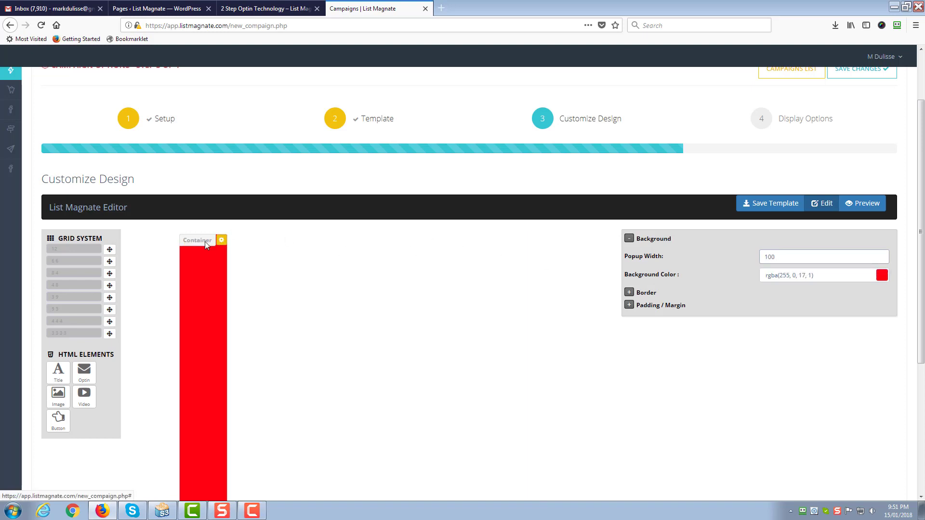
pyautogui.moveTo(780, 262); pyautogui.dragTo(748, 261)
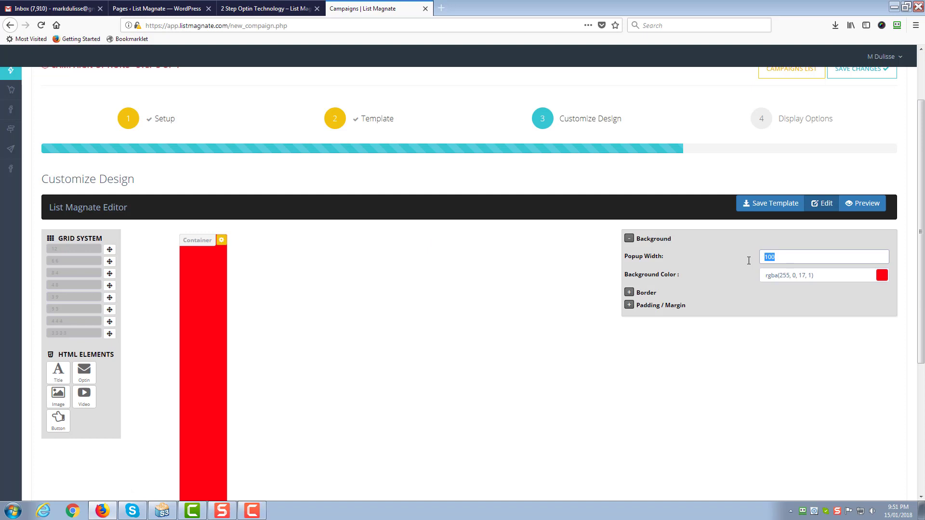
pyautogui.write('800')
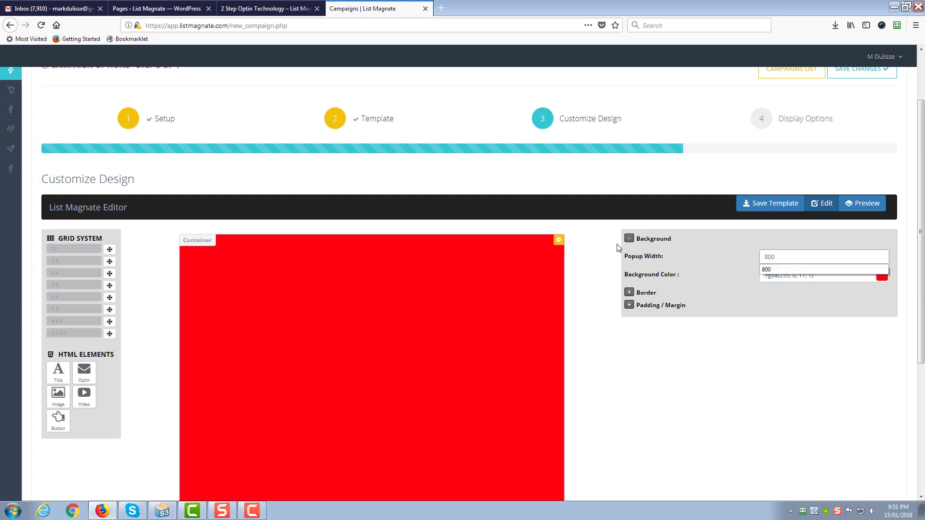
pyautogui.click(582, 253)
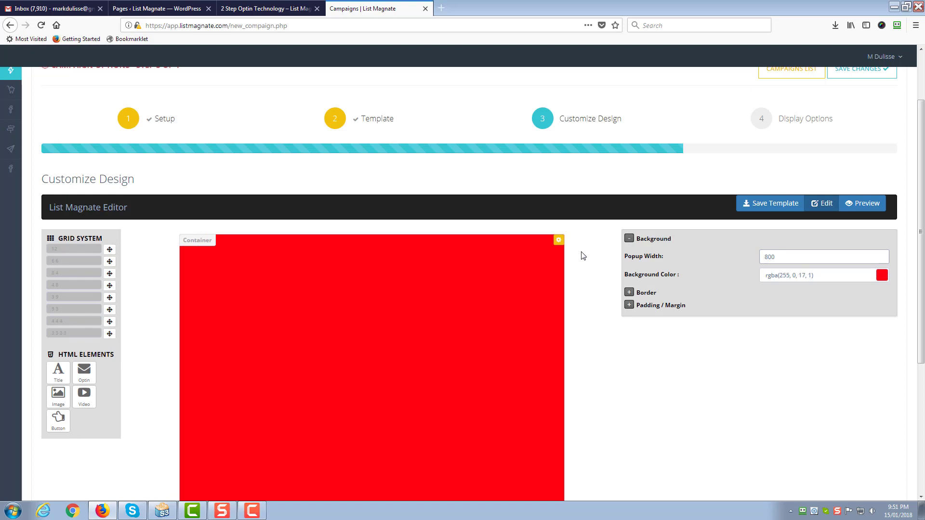
# Give the container a border of width 10 in opaque dark green, rgba(4, 122, 0, 1).
pyautogui.click(629, 293)
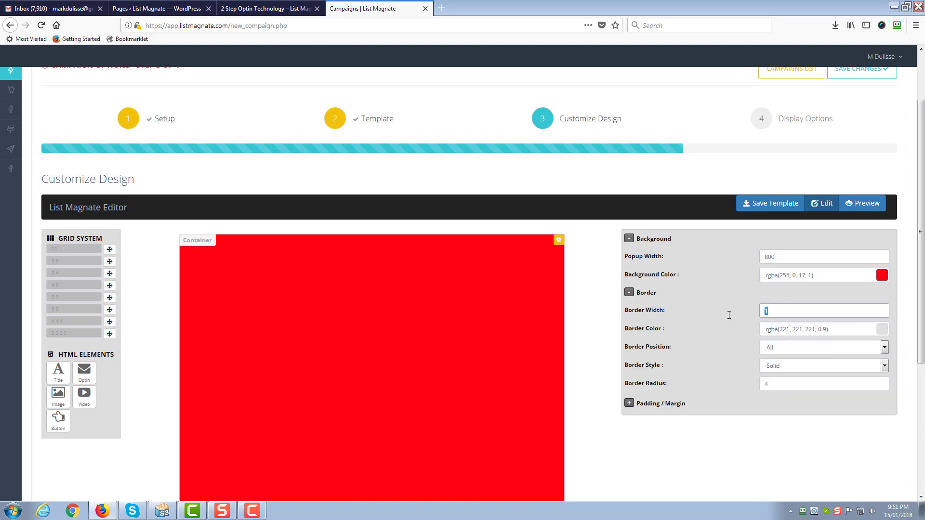
pyautogui.write('0')
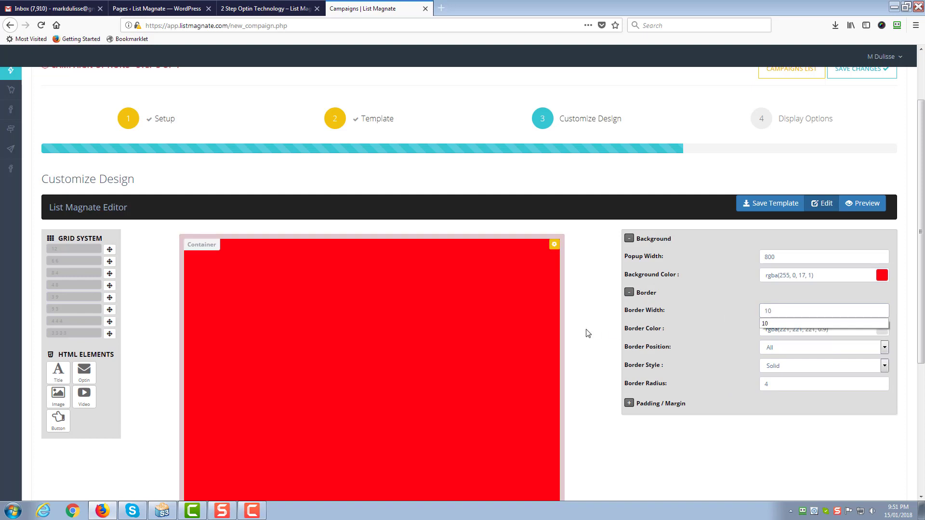
pyautogui.click(881, 330)
pyautogui.click(883, 338)
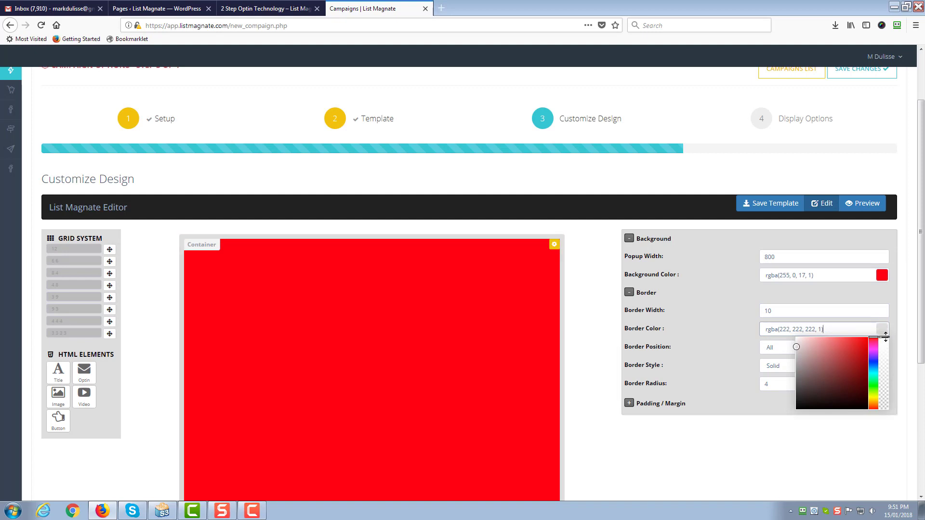
pyautogui.click(873, 385)
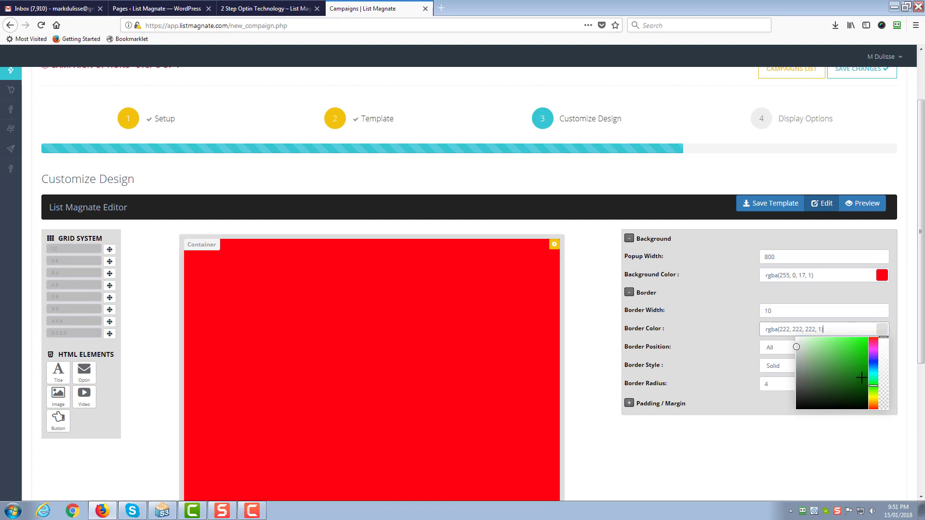
pyautogui.click(868, 376)
pyautogui.click(602, 359)
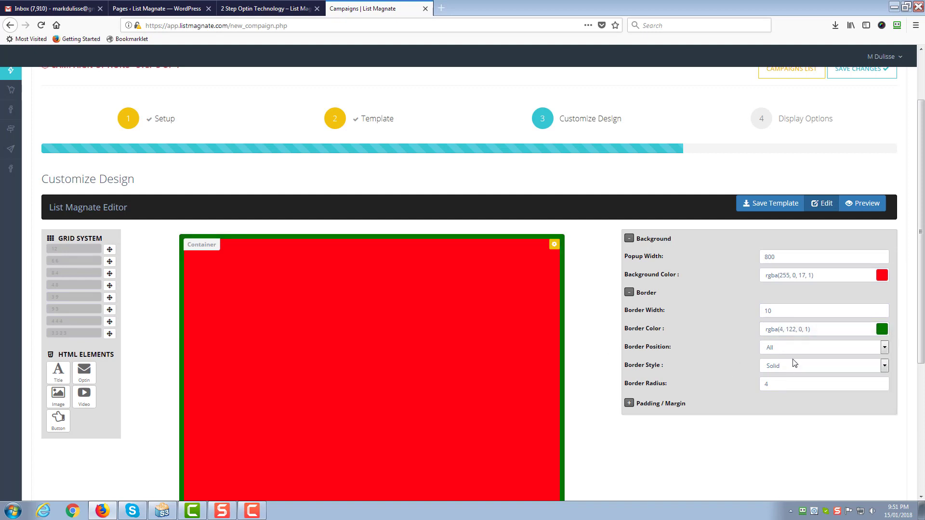
# Try the Dashed and Double border styles on the container, and return the style to Solid.
pyautogui.click(796, 366)
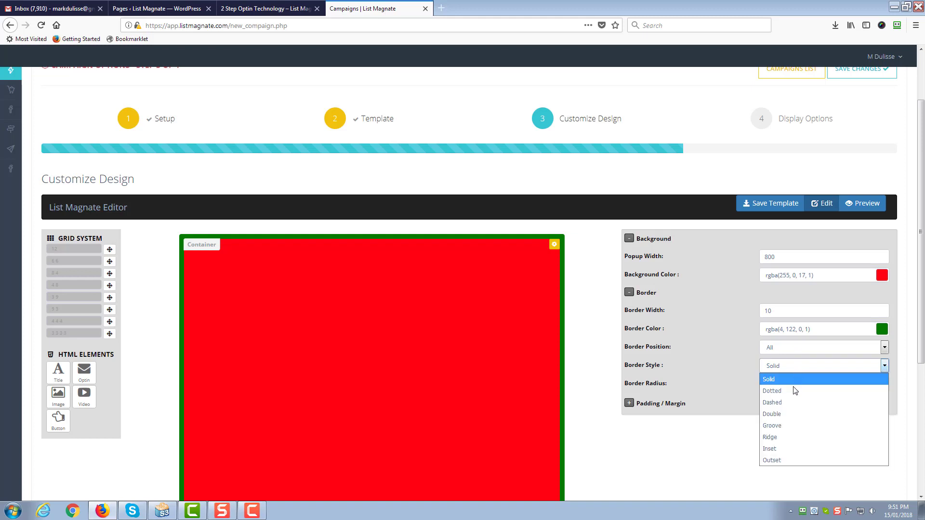
pyautogui.click(790, 400)
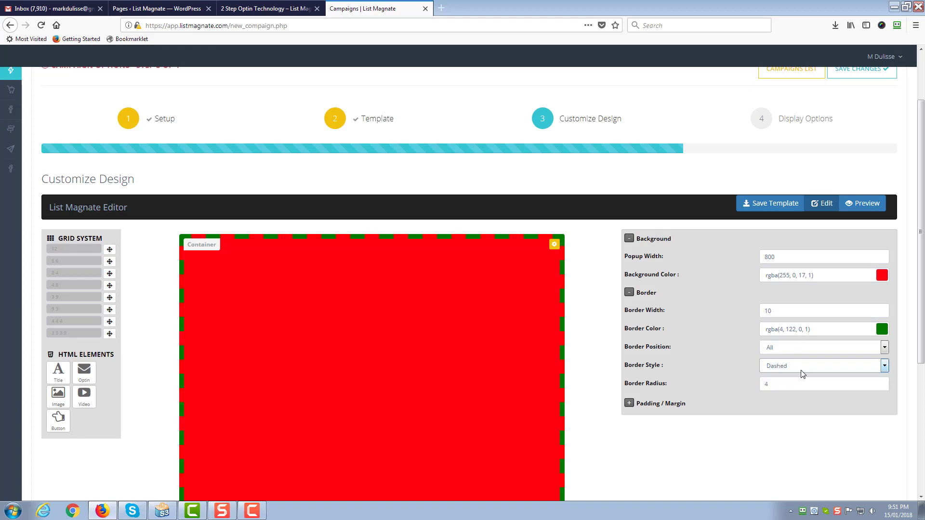
pyautogui.click(801, 370)
pyautogui.click(793, 414)
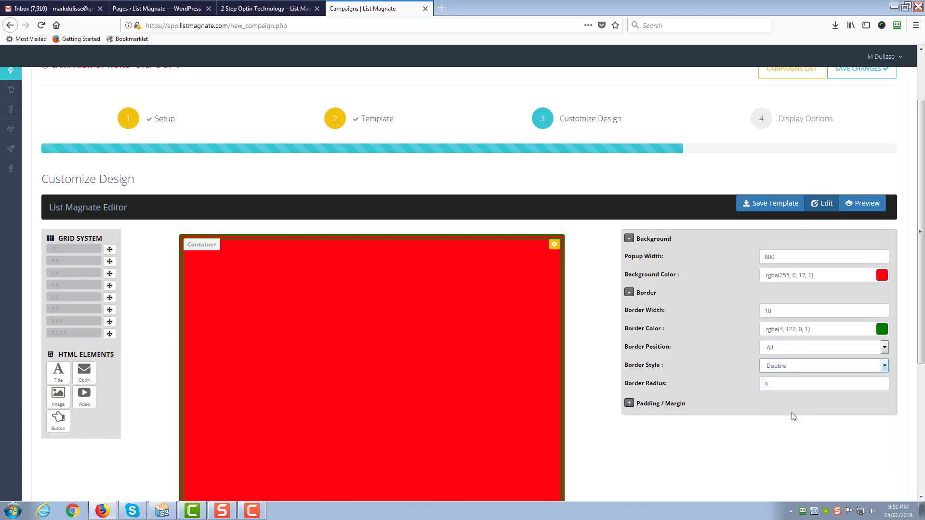
pyautogui.click(815, 366)
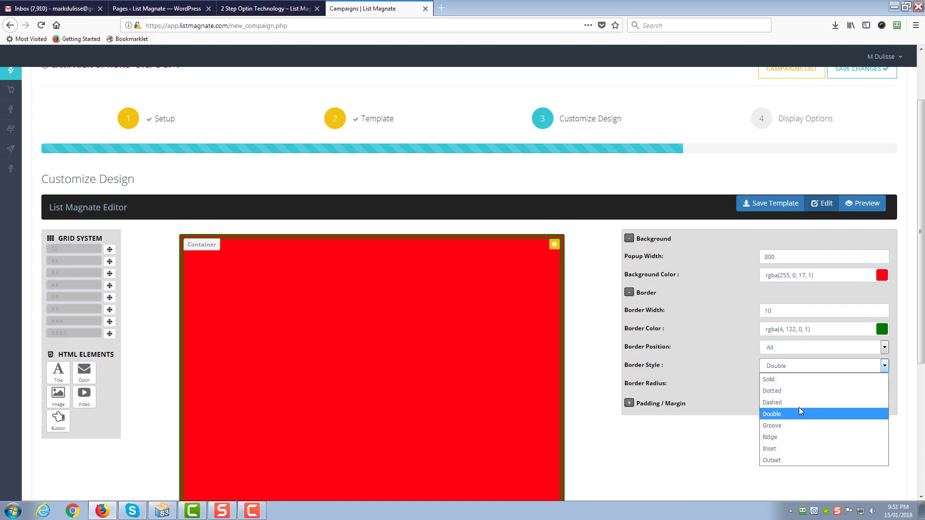
pyautogui.click(798, 380)
# Try a border radius of 30 on the container, and set the radius to 10.
pyautogui.press('Tab')
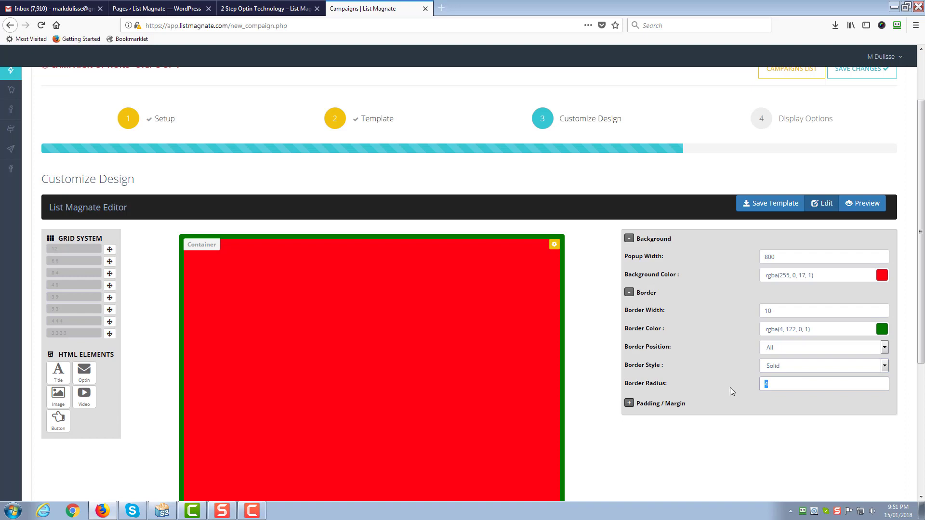
pyautogui.write('30')
pyautogui.moveTo(794, 390); pyautogui.dragTo(749, 393)
pyautogui.write('10')
pyautogui.click(611, 347)
pyautogui.scroll(-3, 592, 277)
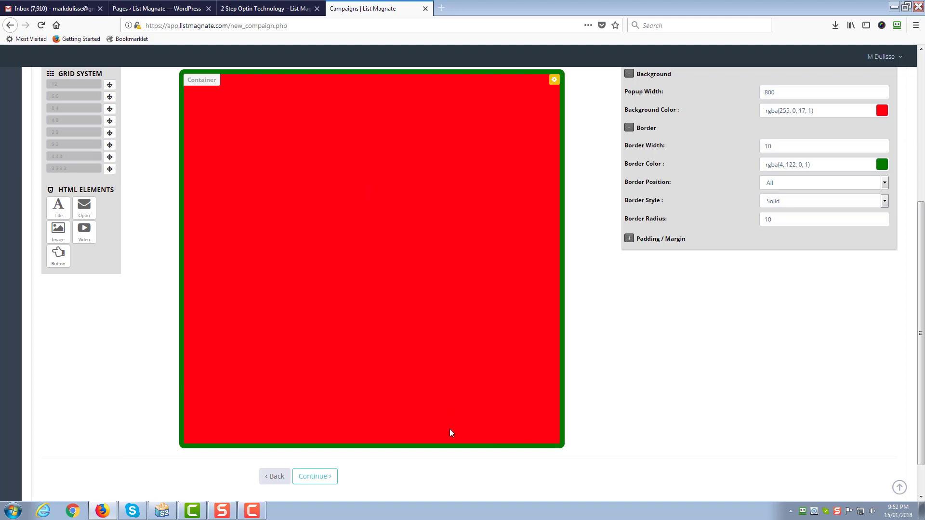
# Try a border width of 0 on the container, and return the width to 10.
pyautogui.scroll(3, 461, 415)
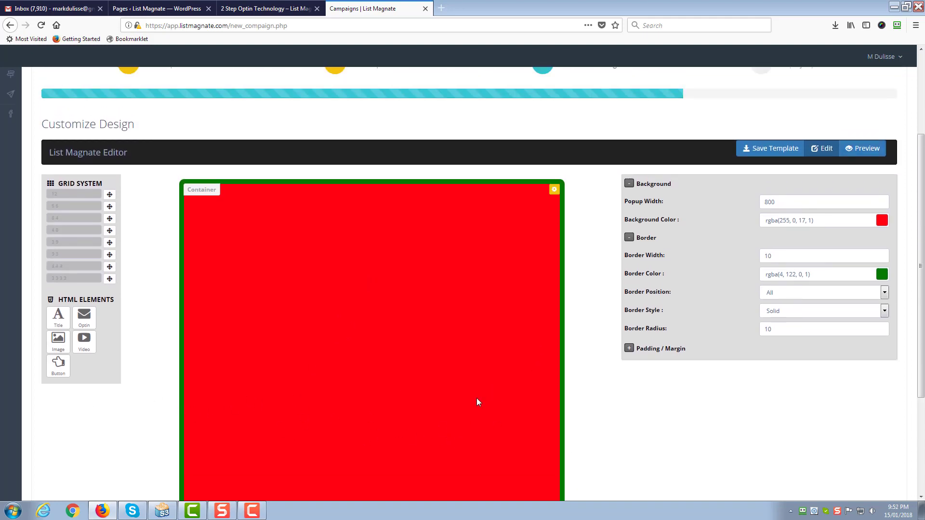
pyautogui.scroll(-3, 478, 402)
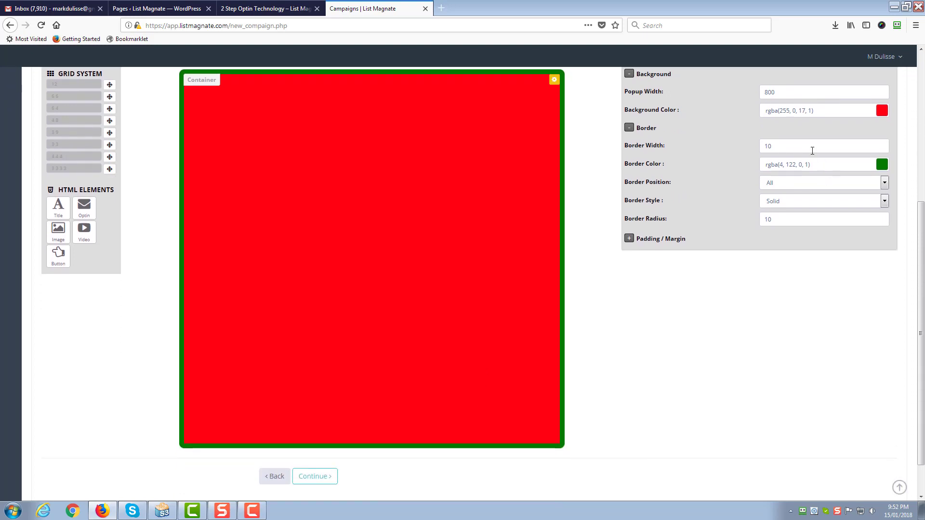
pyautogui.moveTo(813, 151); pyautogui.dragTo(718, 145)
pyautogui.write('0')
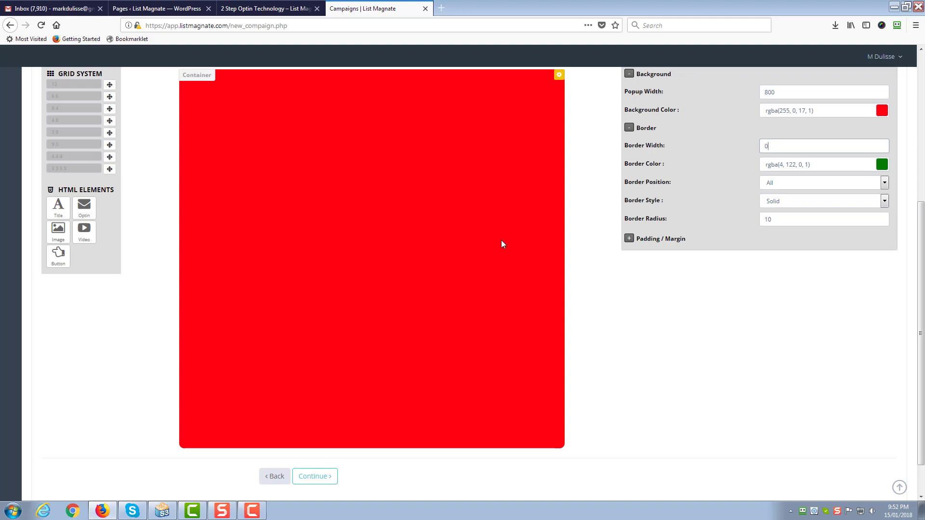
pyautogui.moveTo(791, 144); pyautogui.dragTo(690, 162)
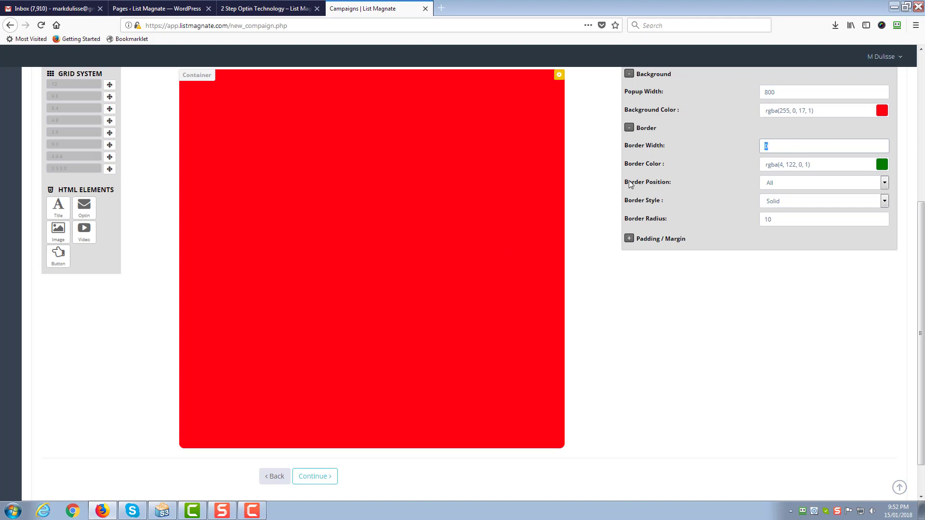
pyautogui.write('10')
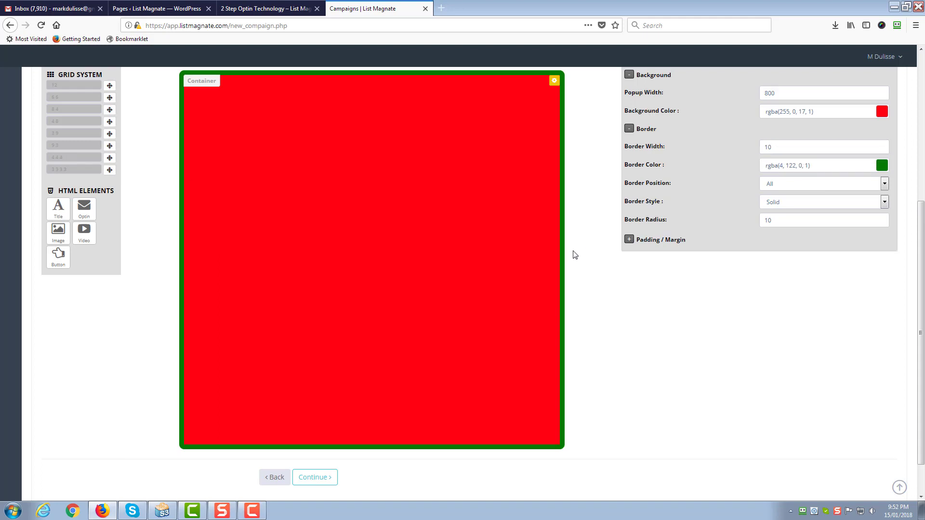
# Set the container's top, bottom, left and right padding to 0.
pyautogui.scroll(4, 574, 254)
pyautogui.scroll(-2, 593, 324)
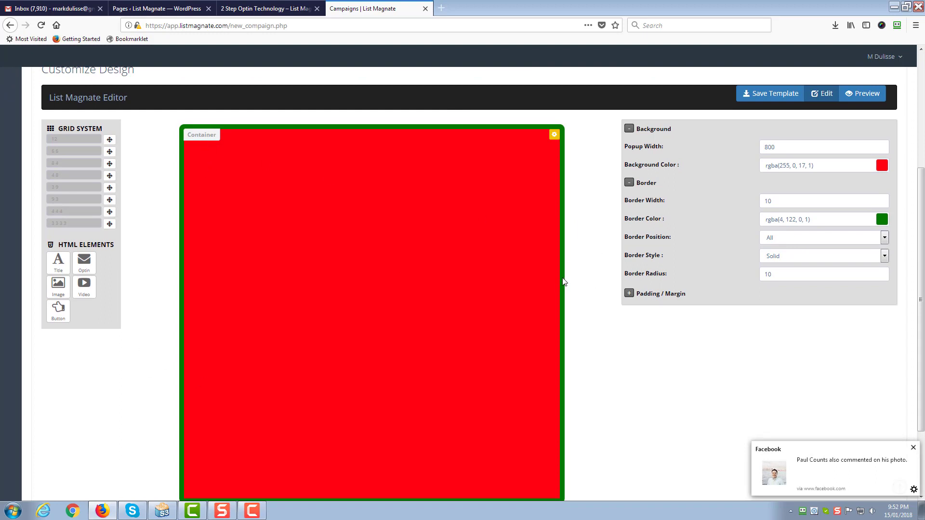
pyautogui.click(629, 295)
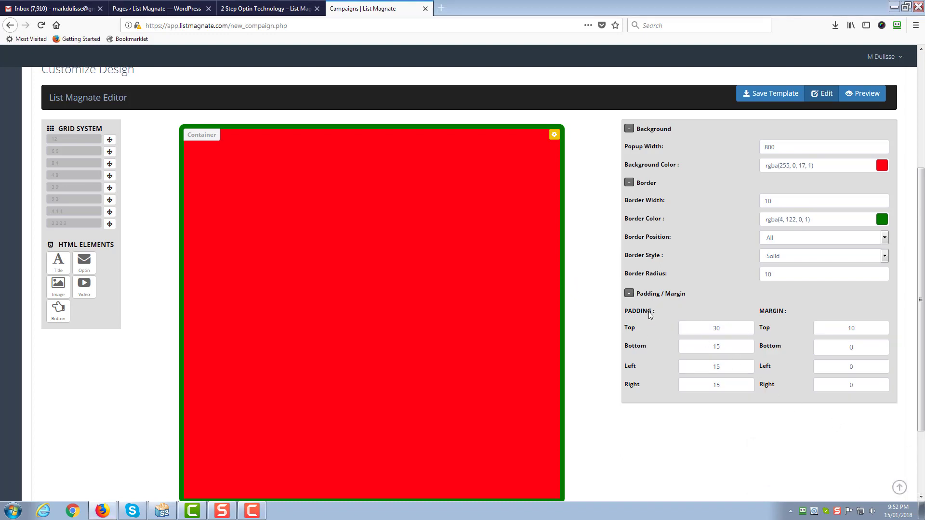
pyautogui.moveTo(729, 328); pyautogui.dragTo(678, 327)
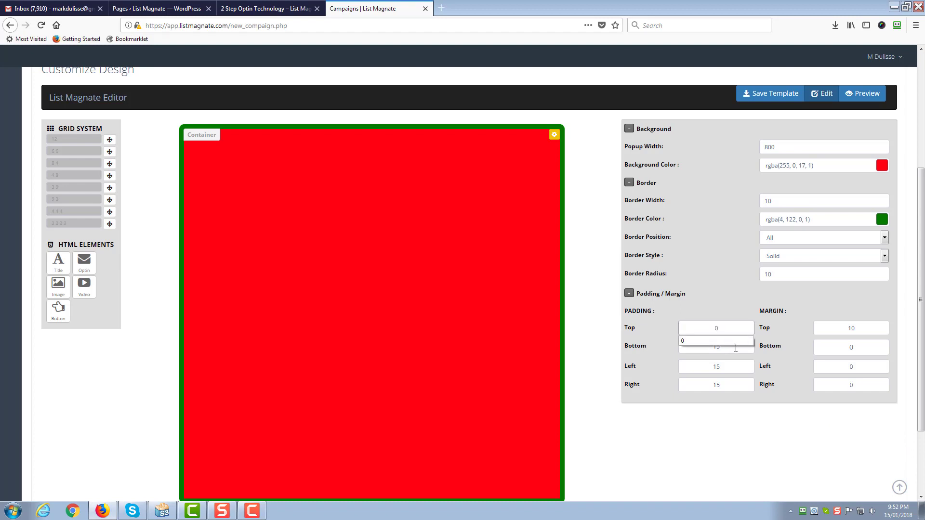
pyautogui.moveTo(734, 347); pyautogui.dragTo(702, 369)
pyautogui.write('00')
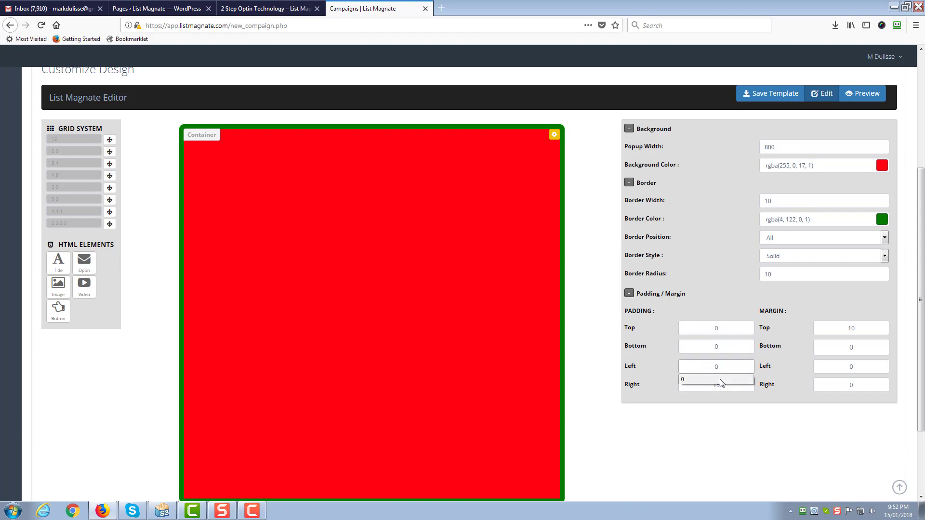
pyautogui.click(730, 387)
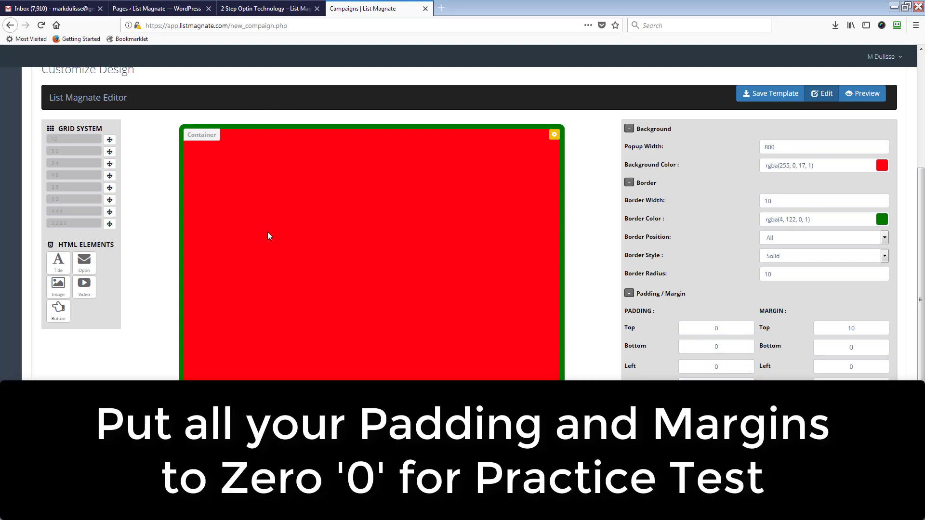
# Set the container's top margin to 0.
pyautogui.scroll(2, 155, 217)
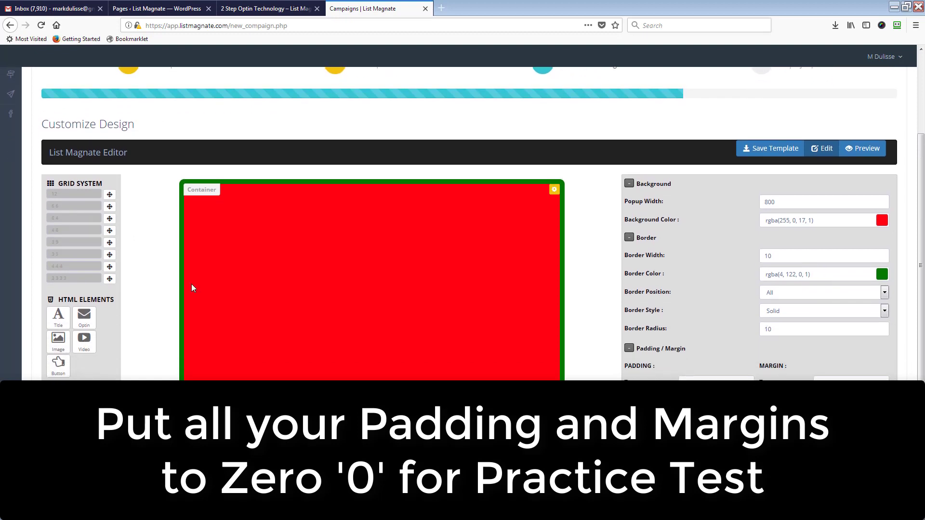
pyautogui.scroll(-2, 433, 283)
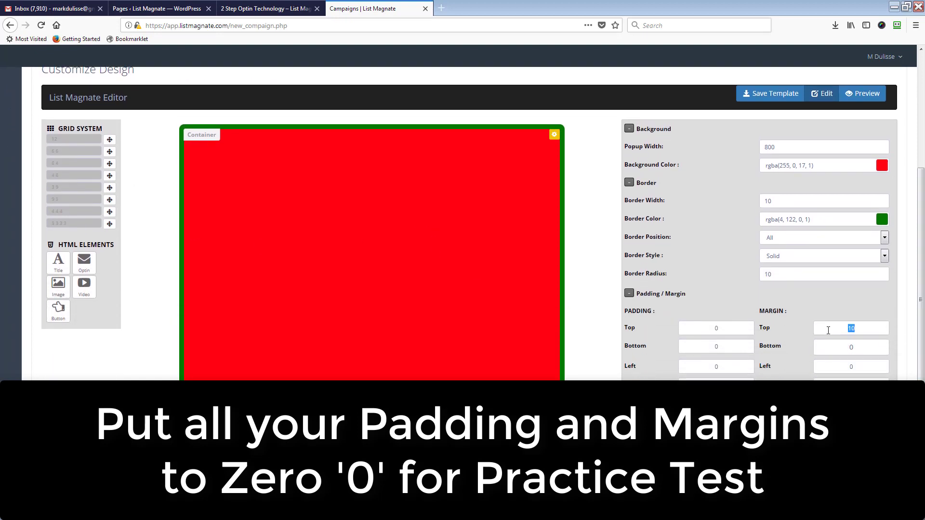
pyautogui.write('0')
pyautogui.click(779, 348)
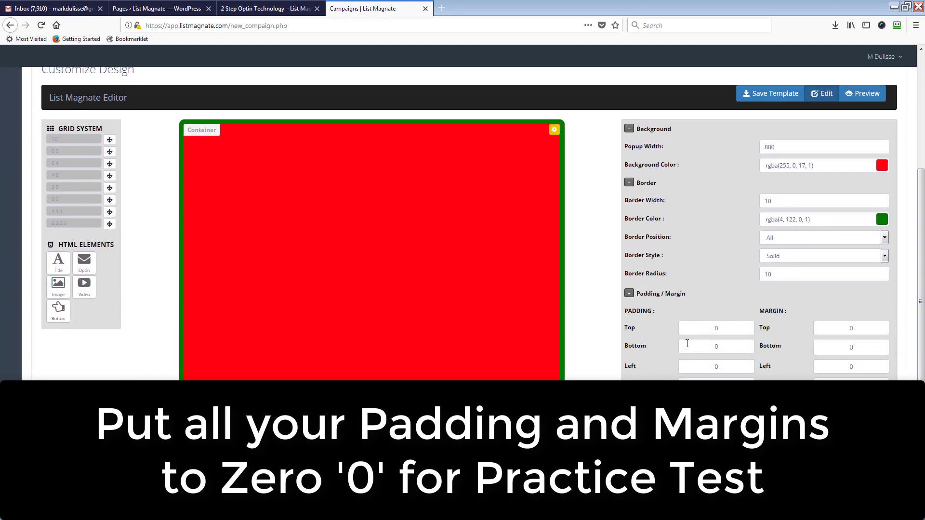
# Try a two-column 6-6 grid row in the container, and delete that row.
pyautogui.scroll(2, 600, 346)
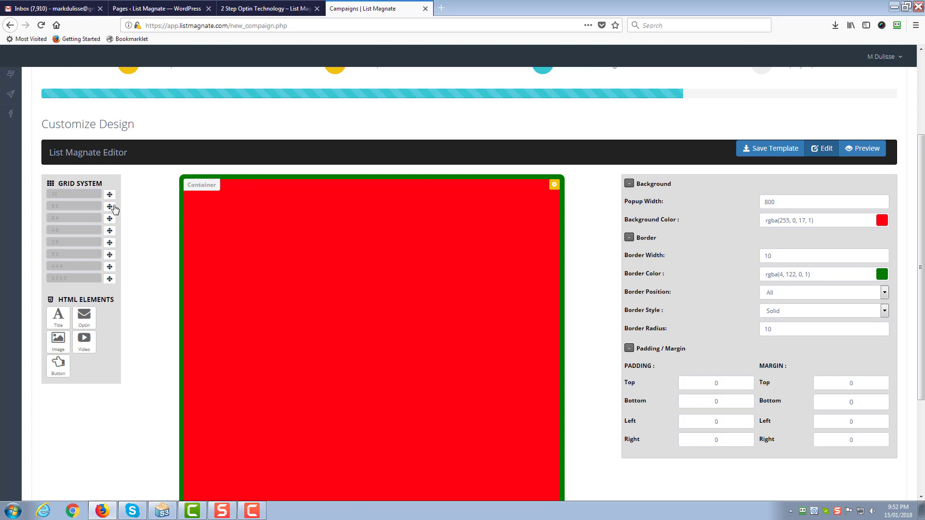
pyautogui.moveTo(64, 207); pyautogui.dragTo(50, 207)
pyautogui.moveTo(109, 209); pyautogui.dragTo(314, 204)
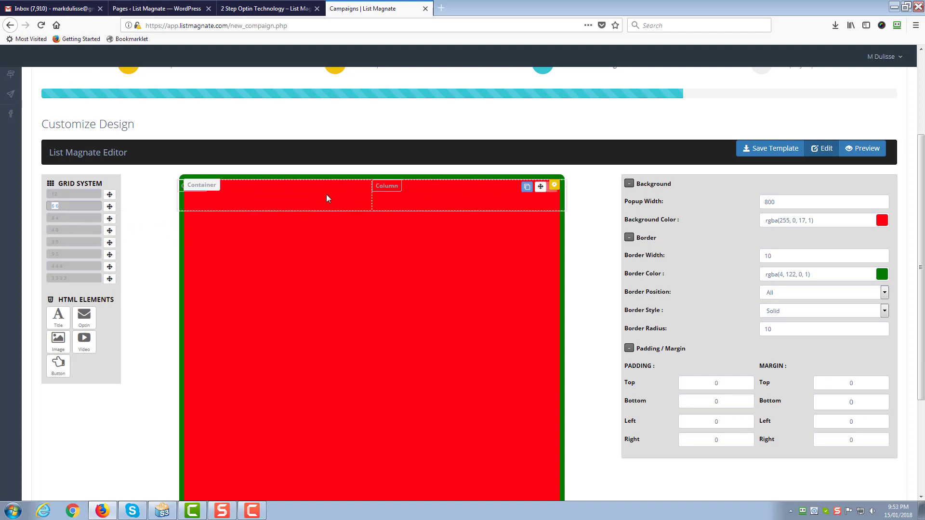
pyautogui.click(352, 192)
pyautogui.click(551, 188)
pyautogui.click(447, 228)
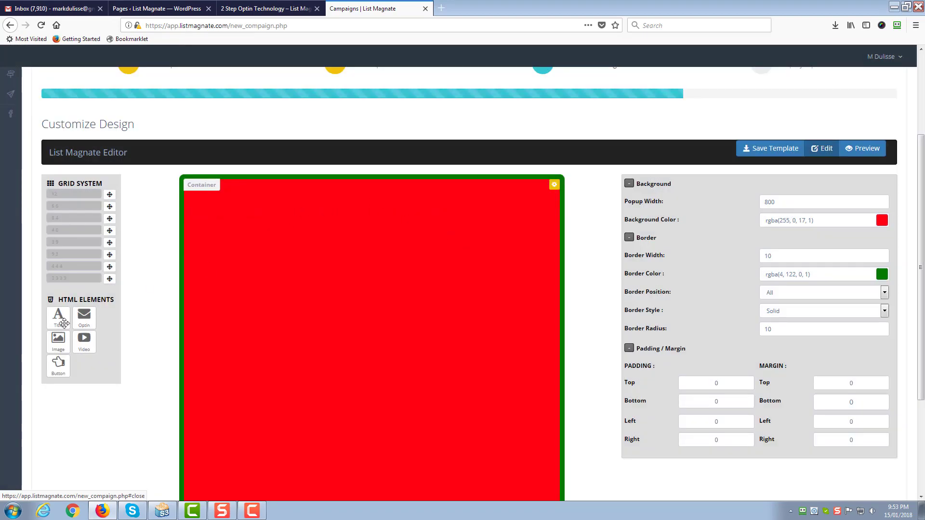
# Try to place a Title element directly in the empty container, and add a two-column 6-6 grid row to it.
pyautogui.moveTo(58, 318); pyautogui.dragTo(327, 227)
pyautogui.moveTo(109, 209); pyautogui.dragTo(282, 206)
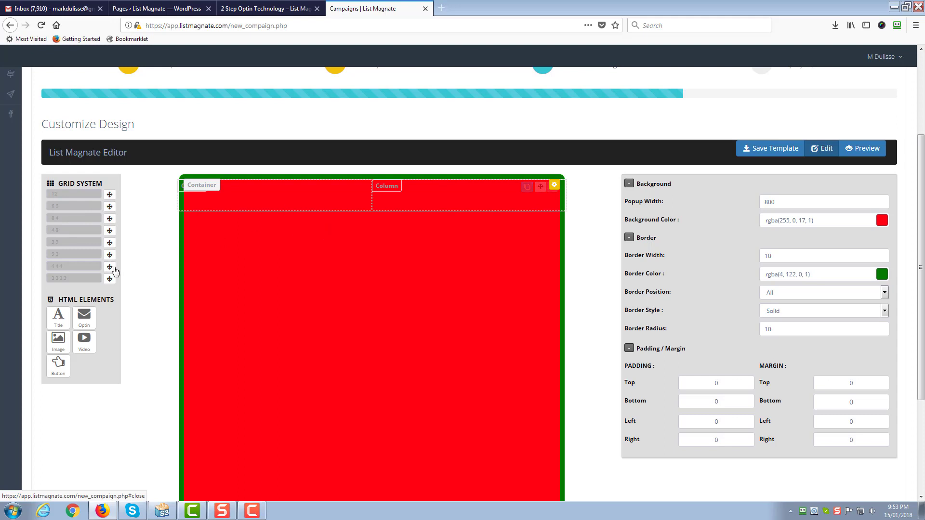
# Try a four-column 3-3-3-3 grid row below the two-column row, and delete the four-column row.
pyautogui.moveTo(110, 279); pyautogui.dragTo(303, 247)
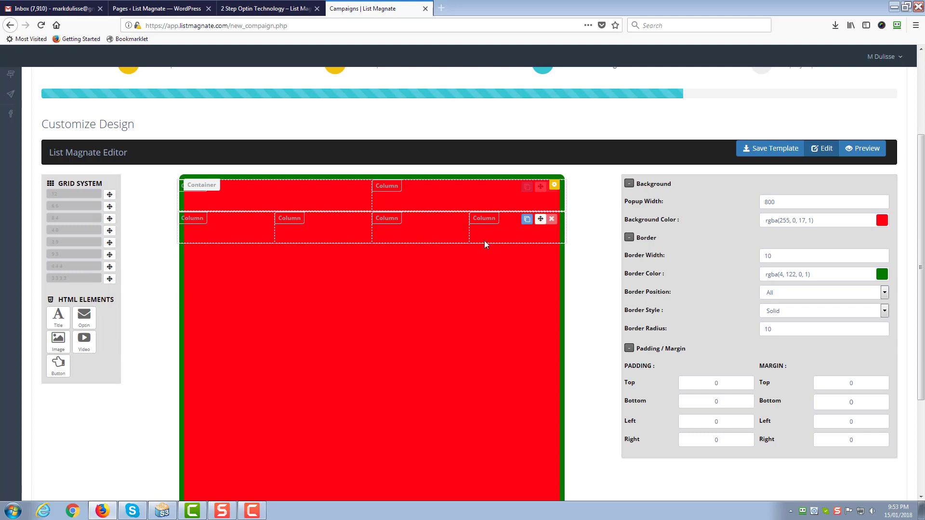
pyautogui.click(552, 220)
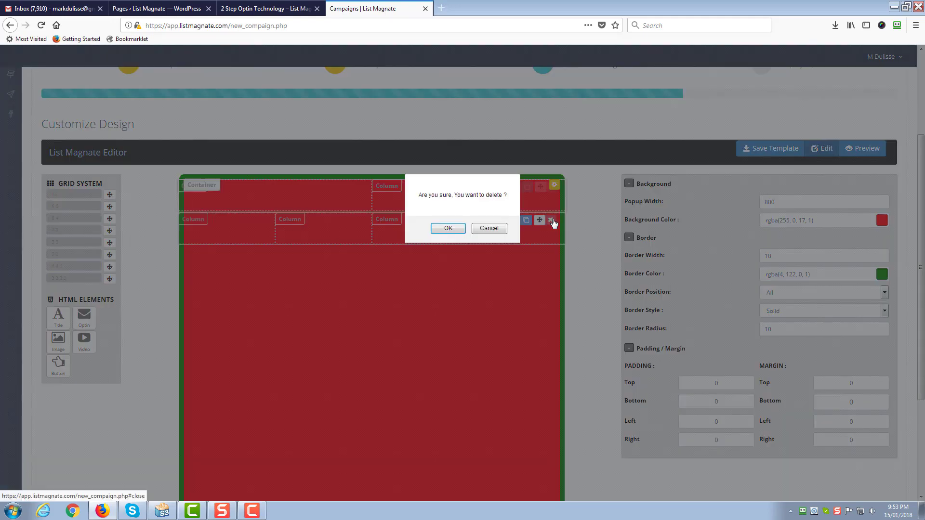
pyautogui.click(448, 229)
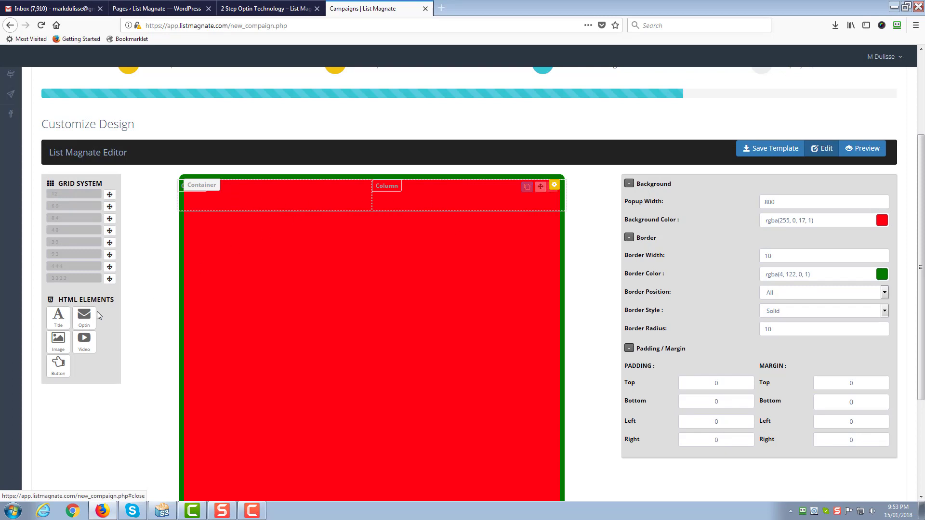
# Place a Title element in each of the row's two columns.
pyautogui.moveTo(61, 326); pyautogui.dragTo(251, 198)
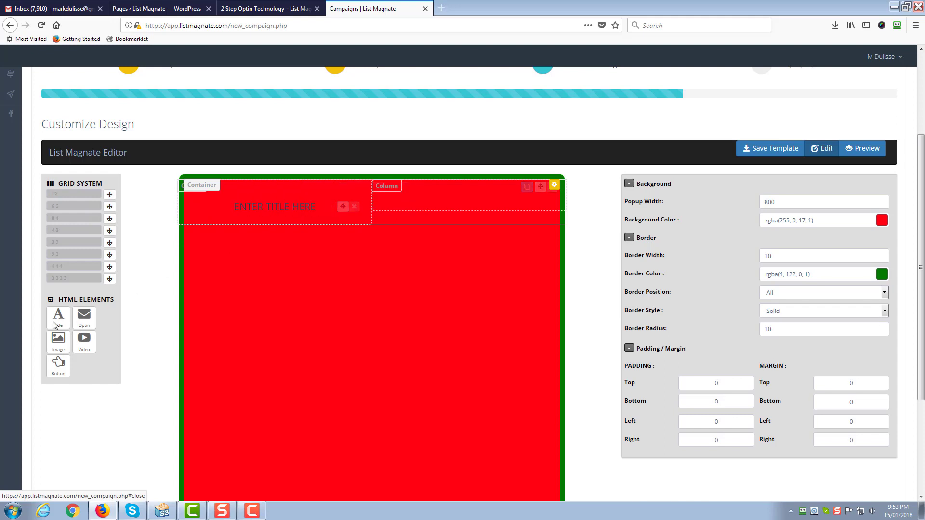
pyautogui.moveTo(53, 322); pyautogui.dragTo(424, 195)
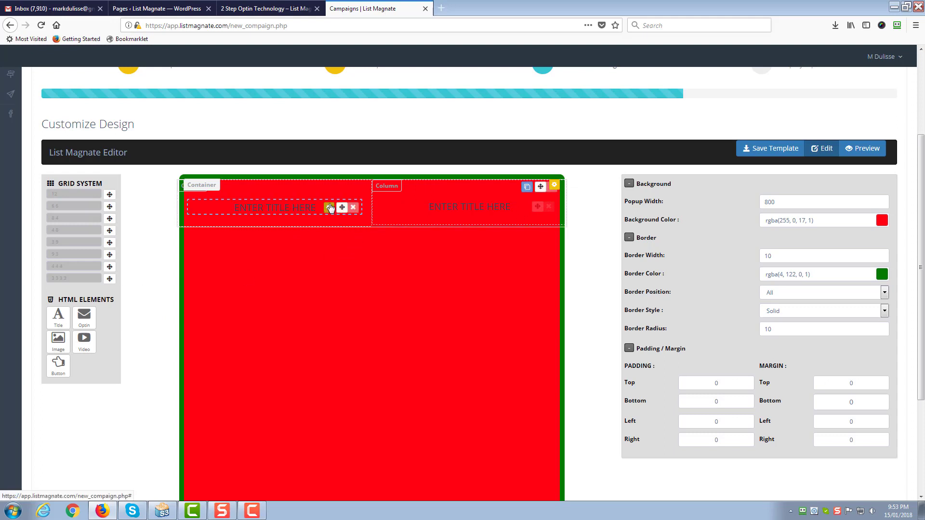
# Set the top, bottom, left and right cell padding of the first column's title to 0.
pyautogui.click(330, 208)
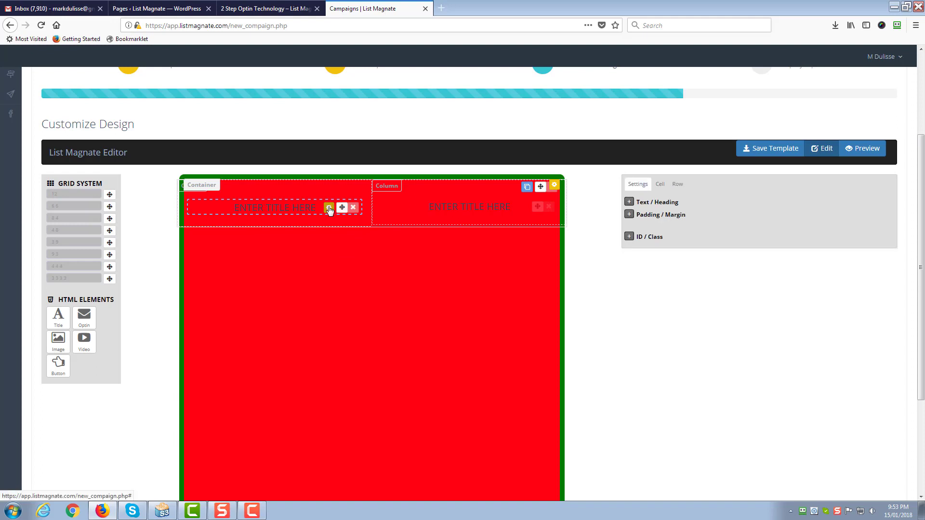
pyautogui.click(632, 215)
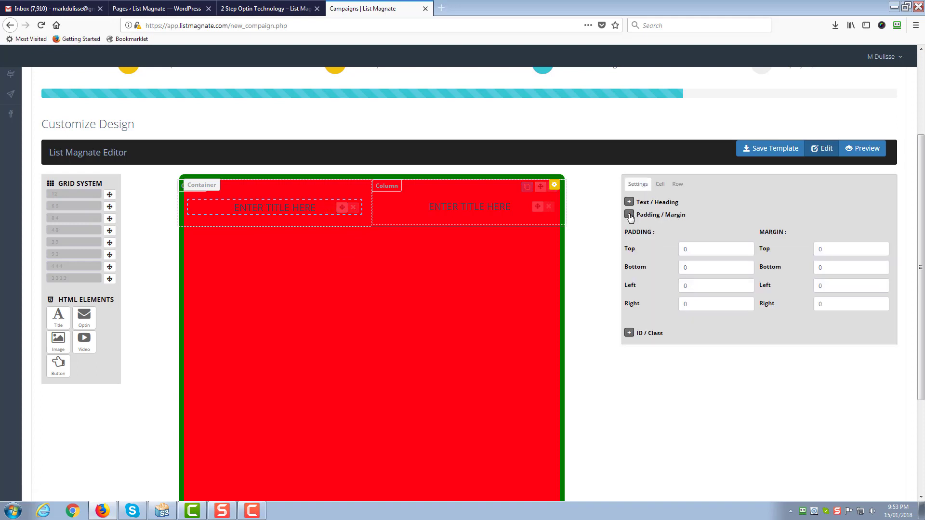
pyautogui.click(660, 184)
pyautogui.click(684, 202)
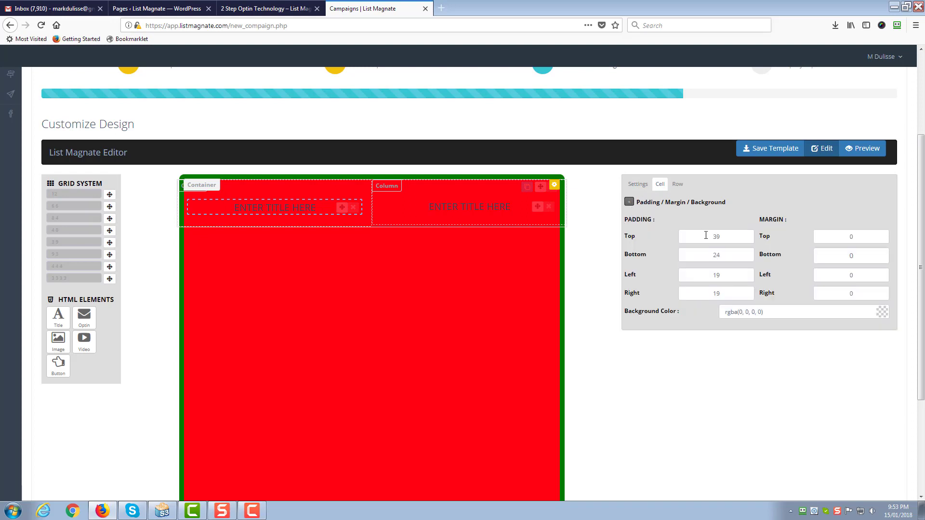
pyautogui.moveTo(730, 238); pyautogui.dragTo(716, 253)
pyautogui.write('00')
pyautogui.doubleClick(729, 276)
pyautogui.write('0')
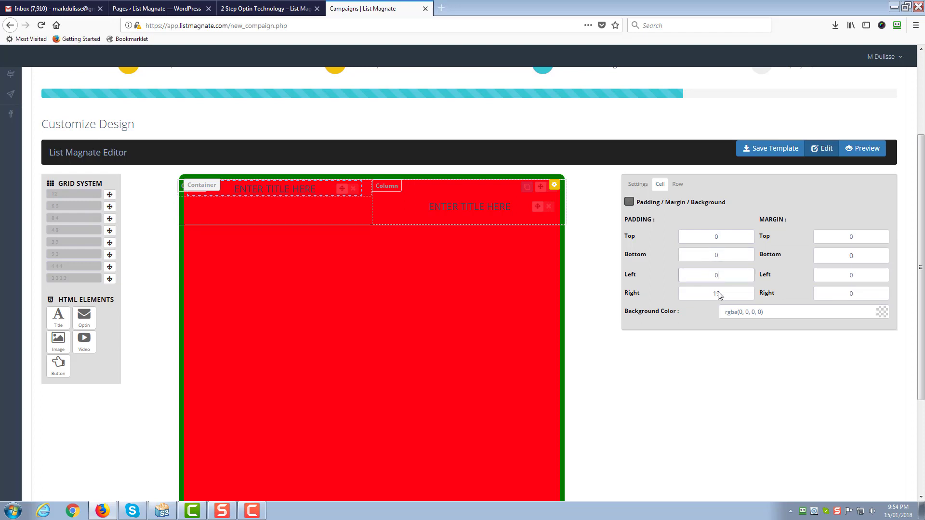
pyautogui.doubleClick(718, 293)
pyautogui.write('0')
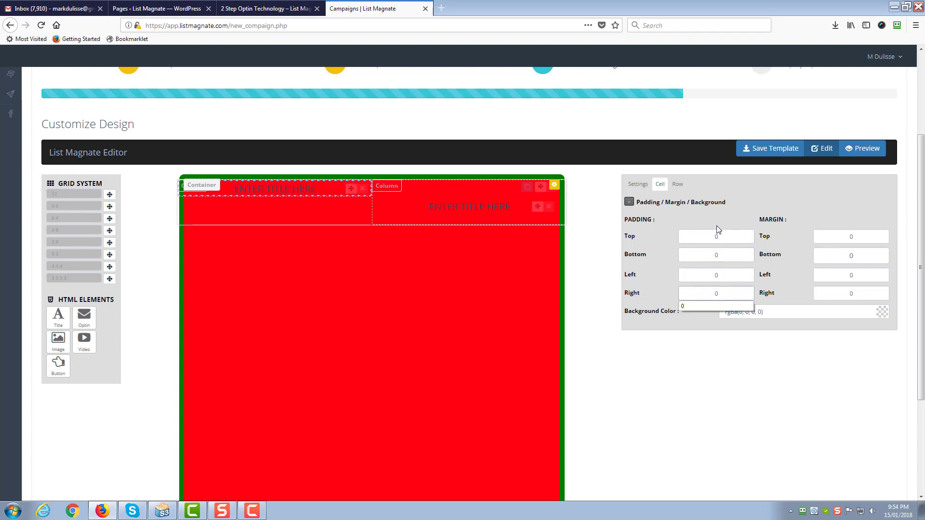
# Set the left and right margins of the two-column row to 0.
pyautogui.click(677, 184)
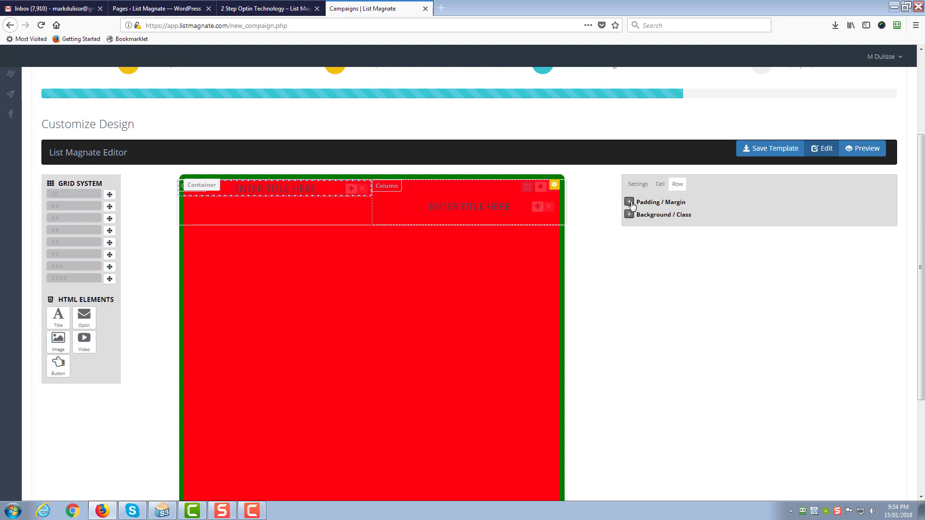
pyautogui.click(630, 202)
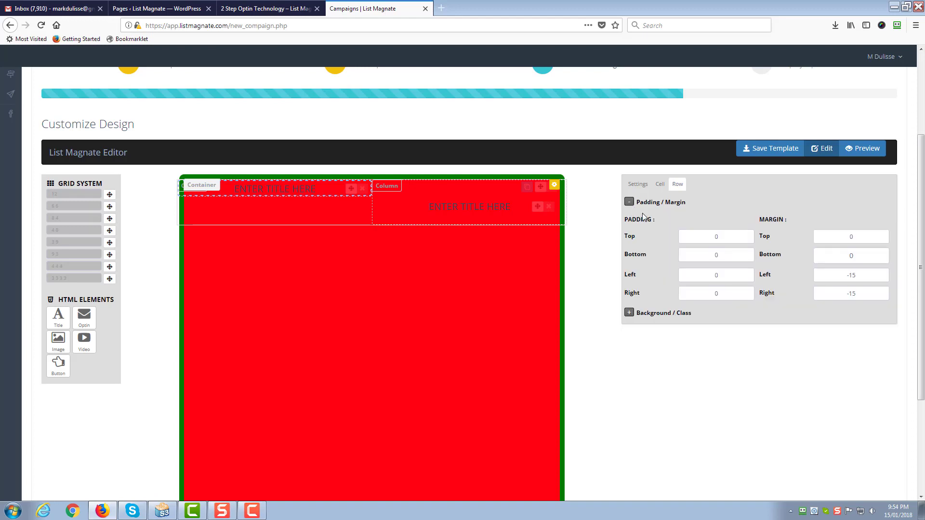
pyautogui.doubleClick(852, 276)
pyautogui.write('0')
pyautogui.doubleClick(852, 293)
pyautogui.write('0')
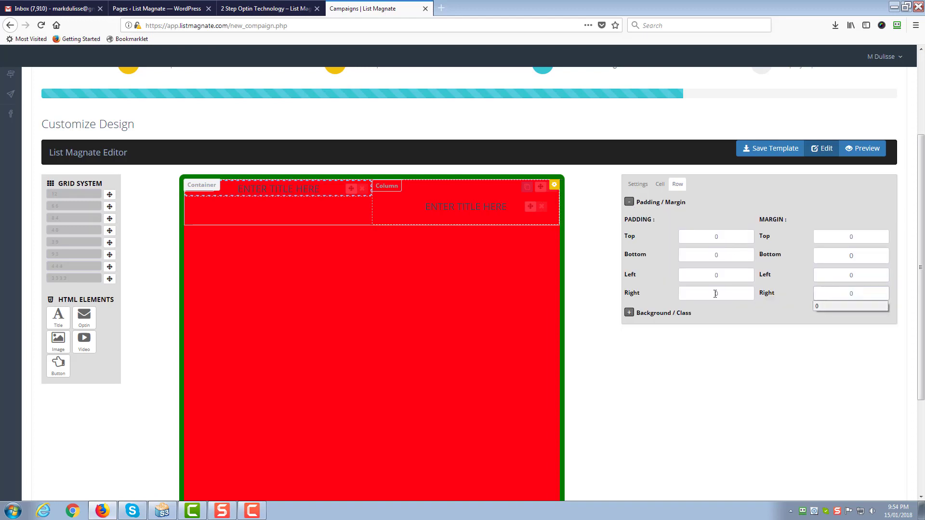
pyautogui.click(622, 277)
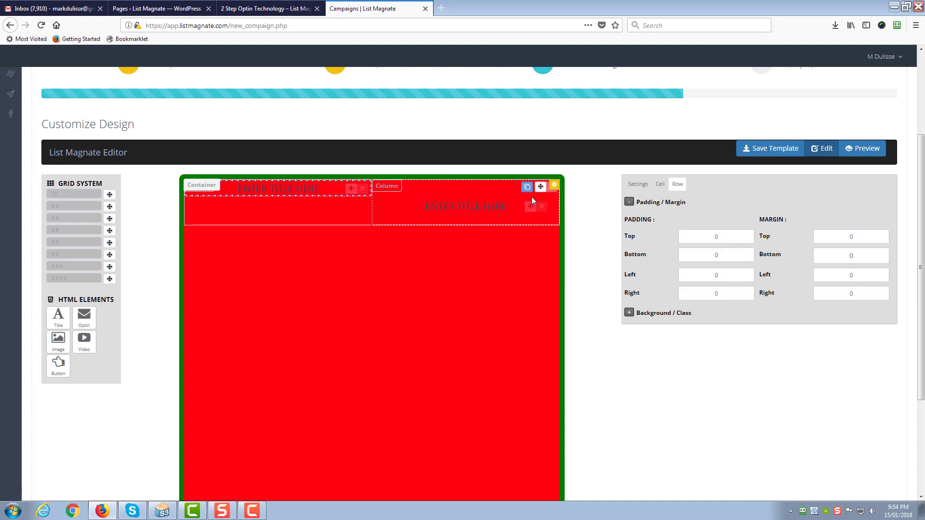
# Set the top, bottom, left and right cell padding of the second column's title to 0.
pyautogui.click(516, 208)
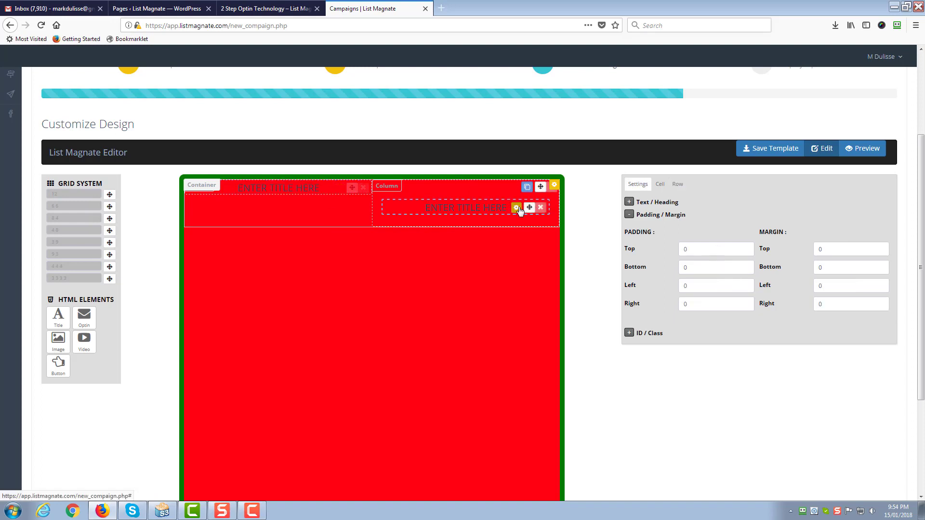
pyautogui.click(661, 186)
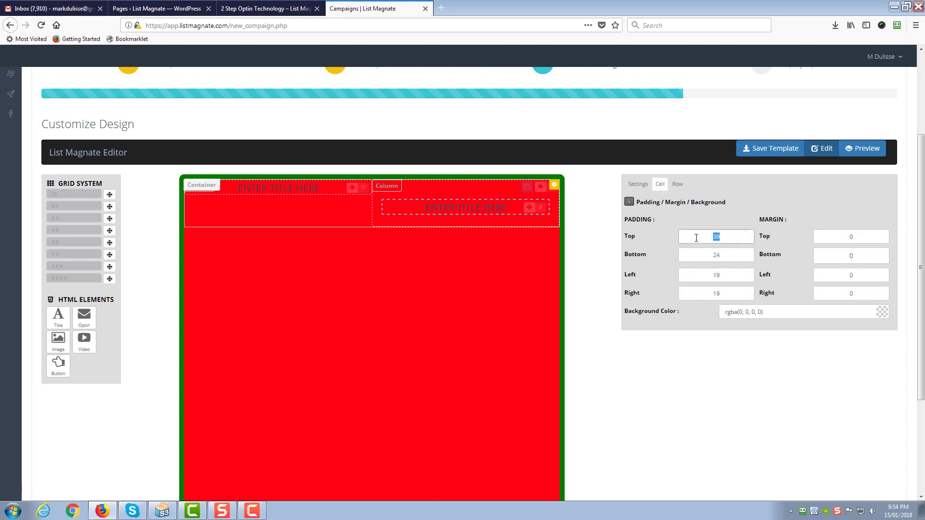
pyautogui.write('0')
pyautogui.doubleClick(696, 255)
pyautogui.write('0')
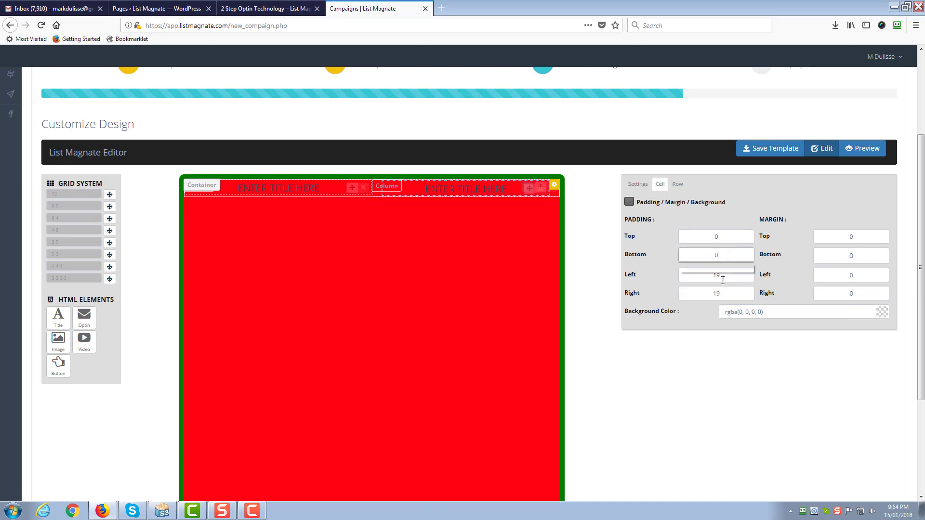
pyautogui.doubleClick(704, 281)
pyautogui.write('0')
pyautogui.doubleClick(718, 294)
pyautogui.write('0')
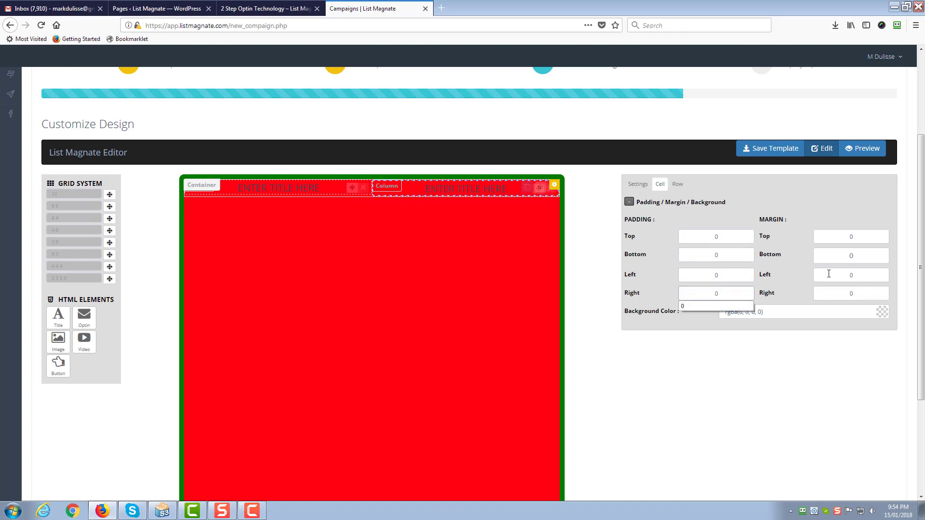
# Save the campaign changes and copy the embed code of the Visual Editor Test campaign.
pyautogui.click(782, 247)
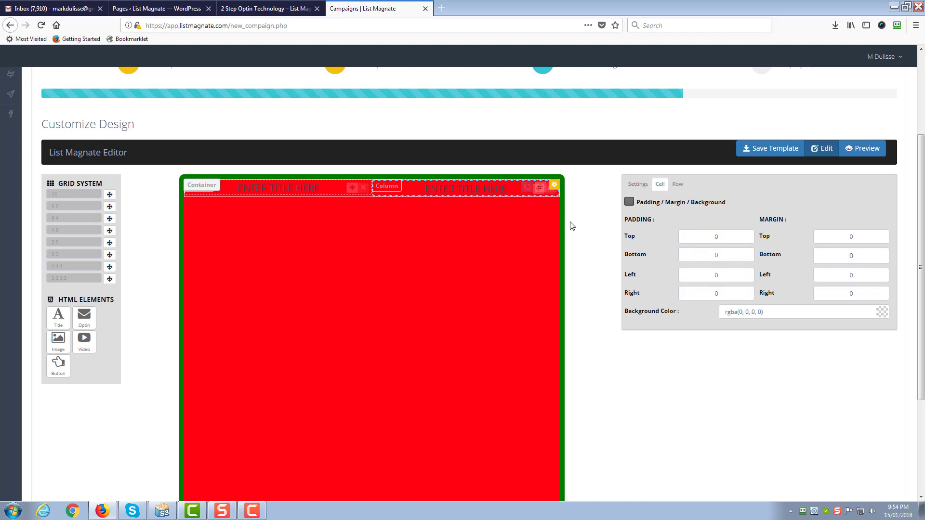
pyautogui.scroll(3, 573, 226)
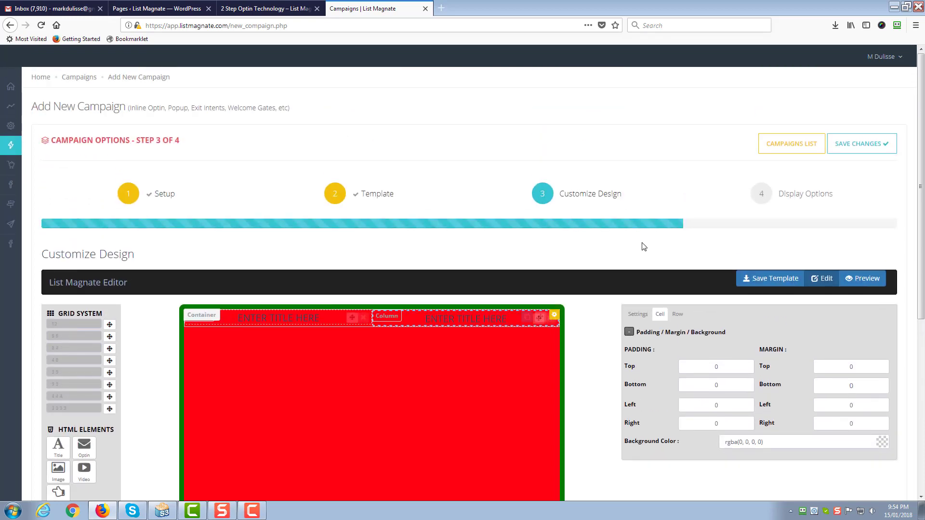
pyautogui.click(868, 147)
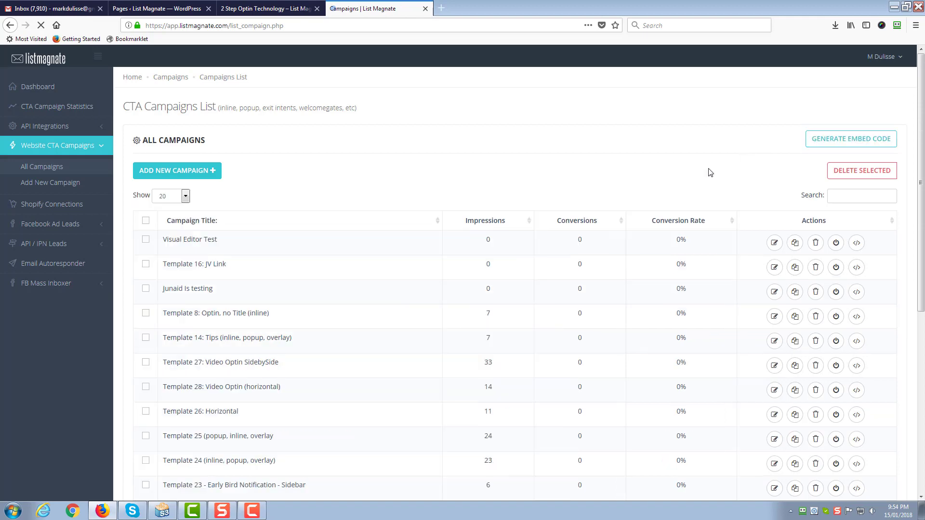
pyautogui.click(856, 243)
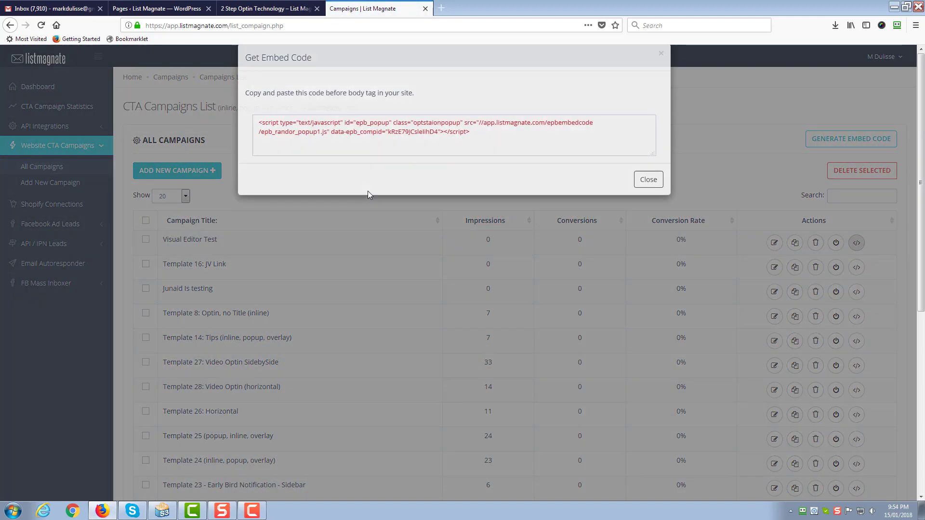
pyautogui.moveTo(471, 147); pyautogui.dragTo(195, 127)
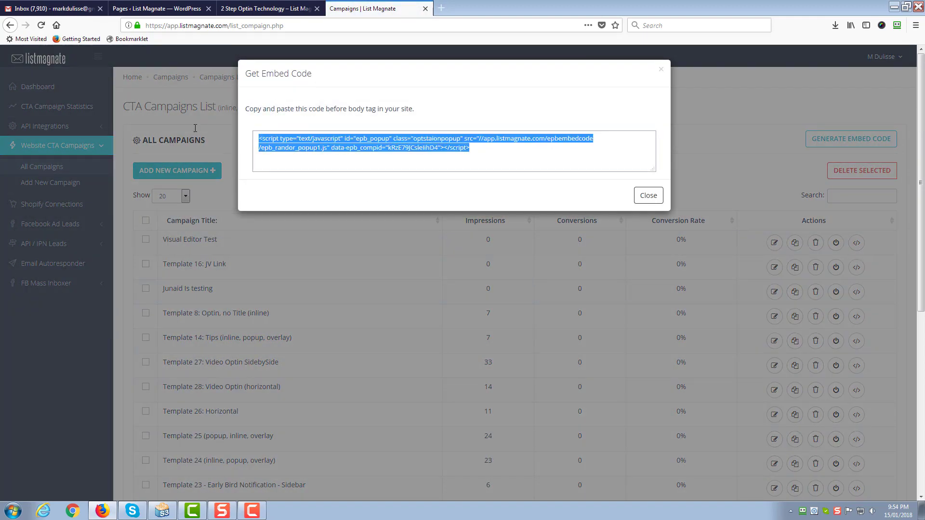
# Switch to the WordPress page editor and paste the copied embed code into the existing JavaScript element.
pyautogui.click(131, 10)
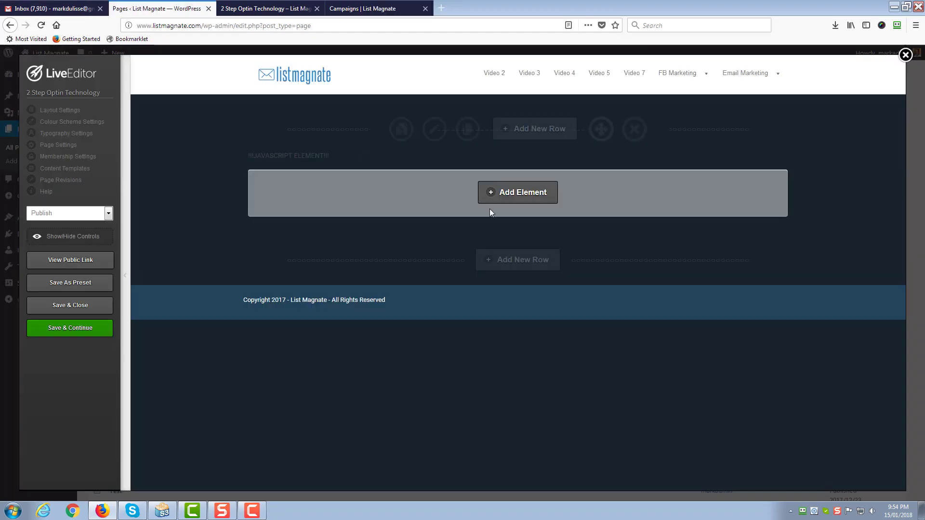
pyautogui.click(521, 199)
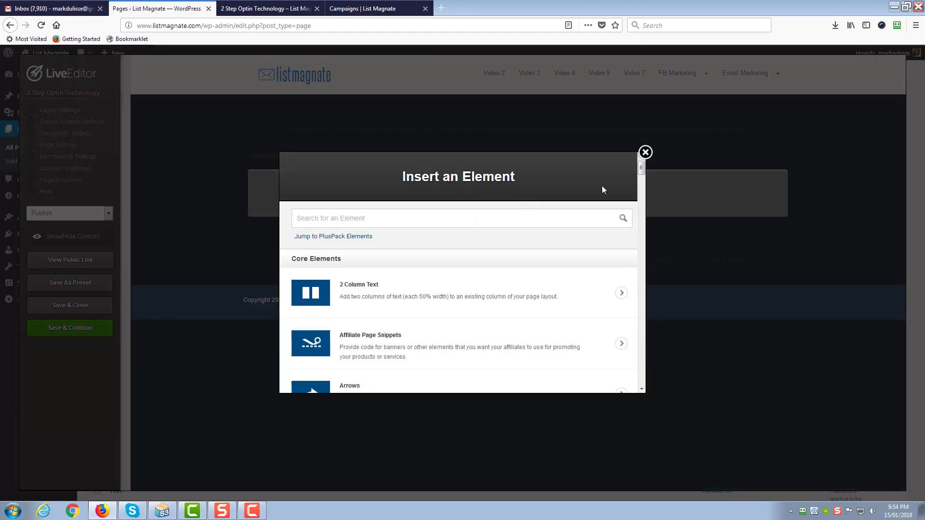
pyautogui.click(646, 153)
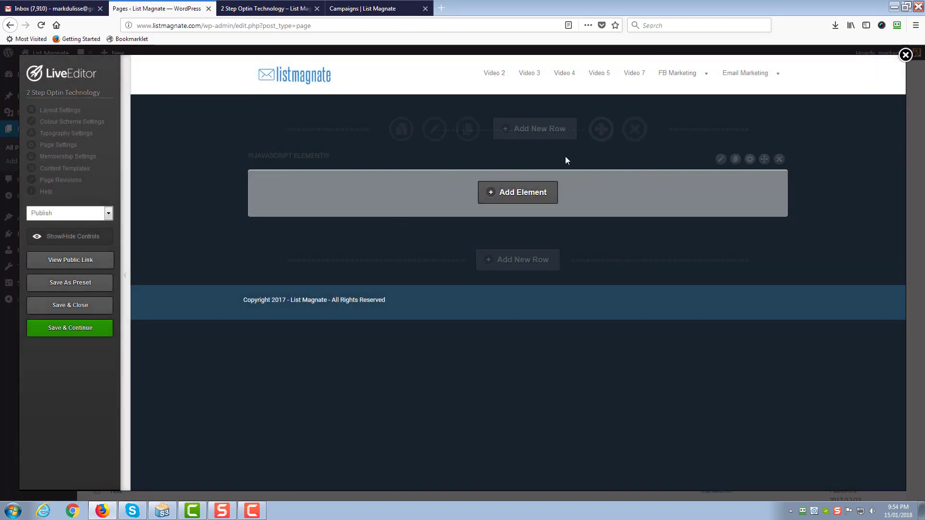
pyautogui.click(721, 160)
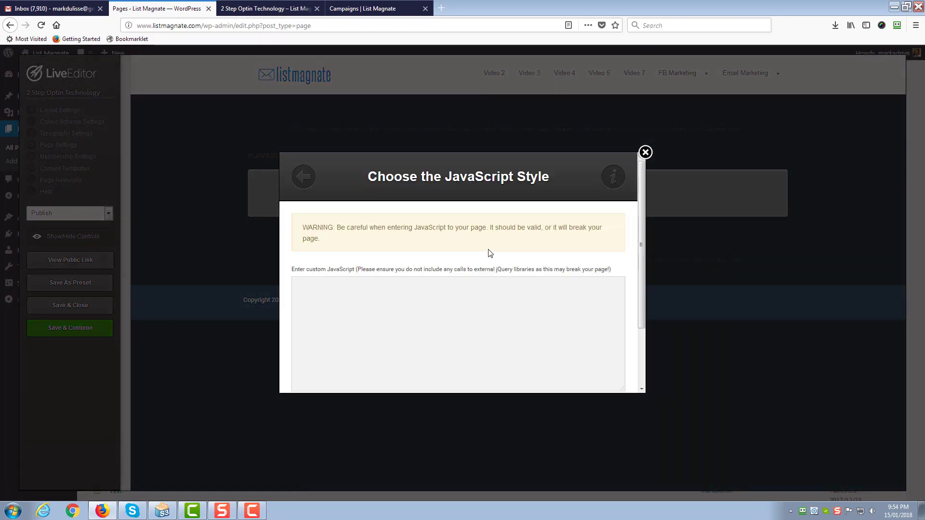
pyautogui.click(467, 293)
pyautogui.write('<script type="text/javascript" id="epb_popup" class="optstaionpopup" src="//app.listmagnate.com/epbembedcode/epb_randor_popup1.js" data-epb_compid="kRzE79JCslelihD4"></script>')
pyautogui.scroll(-3, 466, 291)
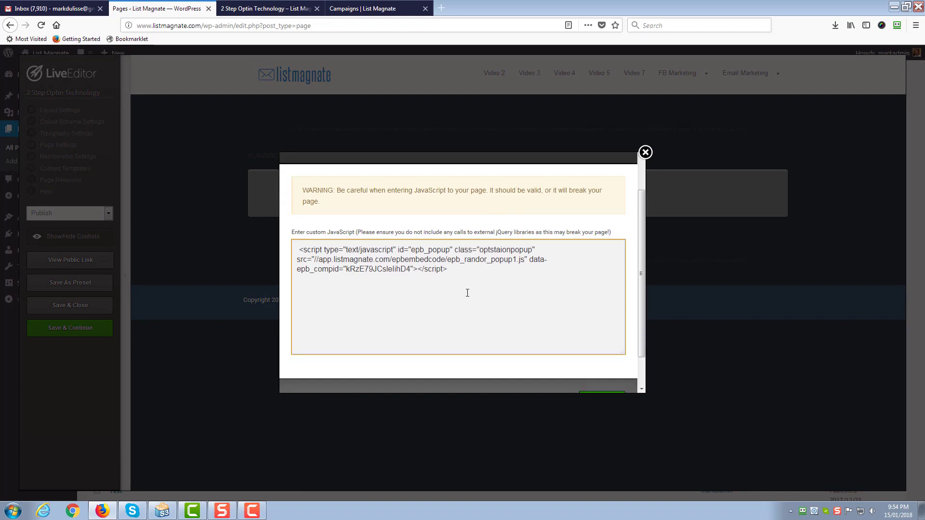
pyautogui.click(599, 370)
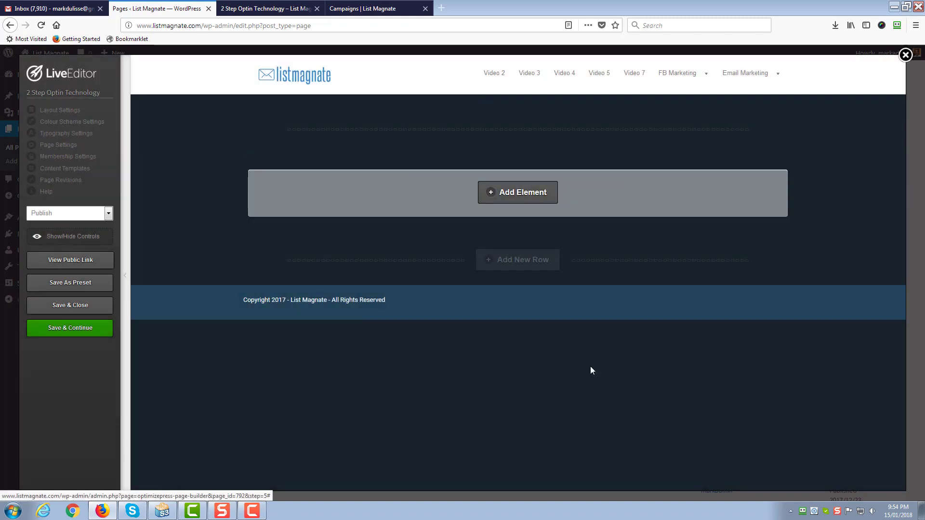
# Save the 2 Step Optin Technology page and check its public version.
pyautogui.click(67, 328)
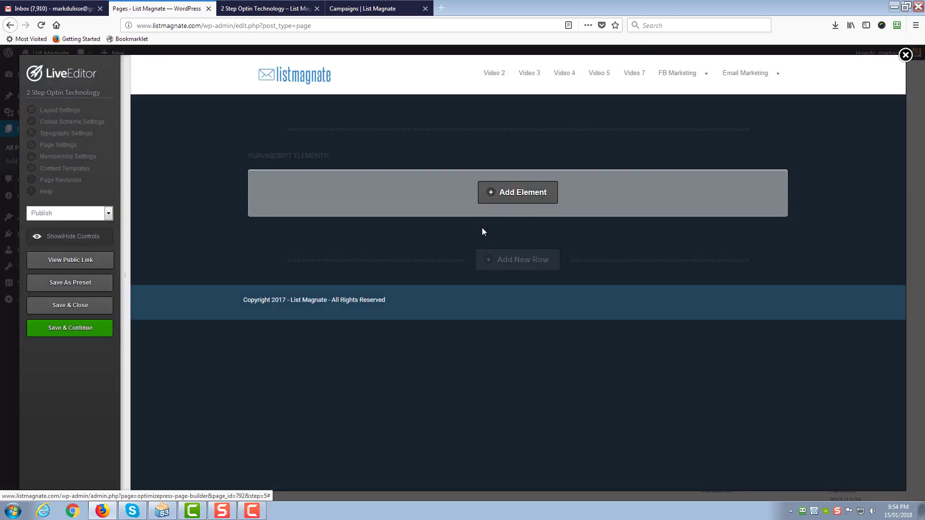
pyautogui.click(71, 260)
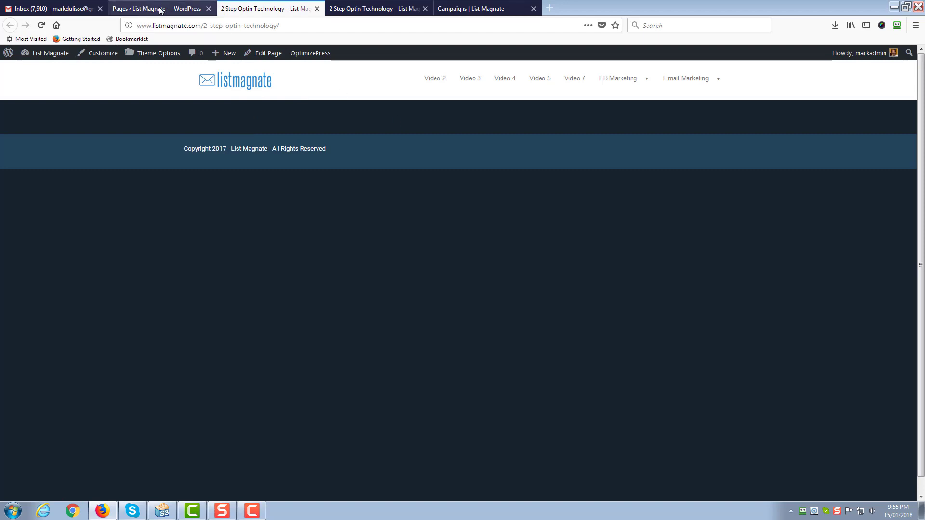
pyautogui.click(179, 9)
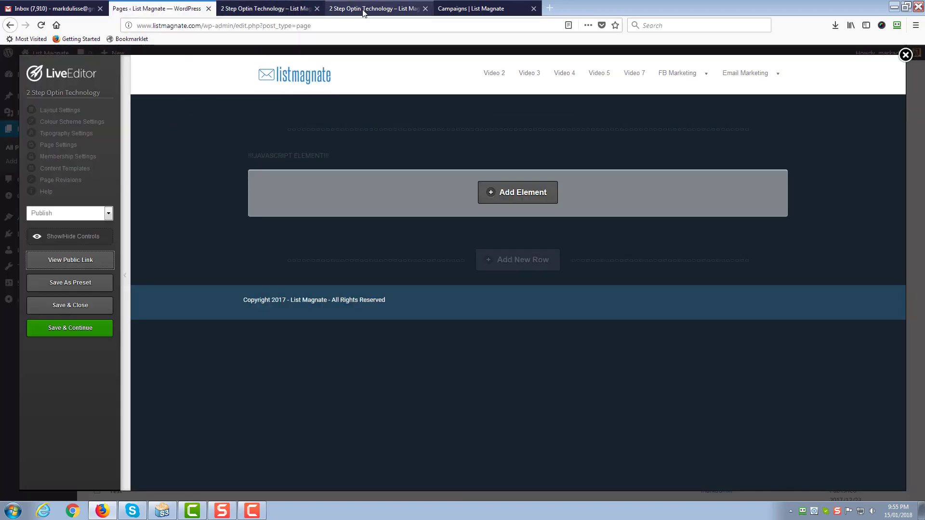
# In the Visual Editor Test campaign's display options, enable showing inline after a time delay, set the delay to 0 seconds and save.
pyautogui.click(481, 11)
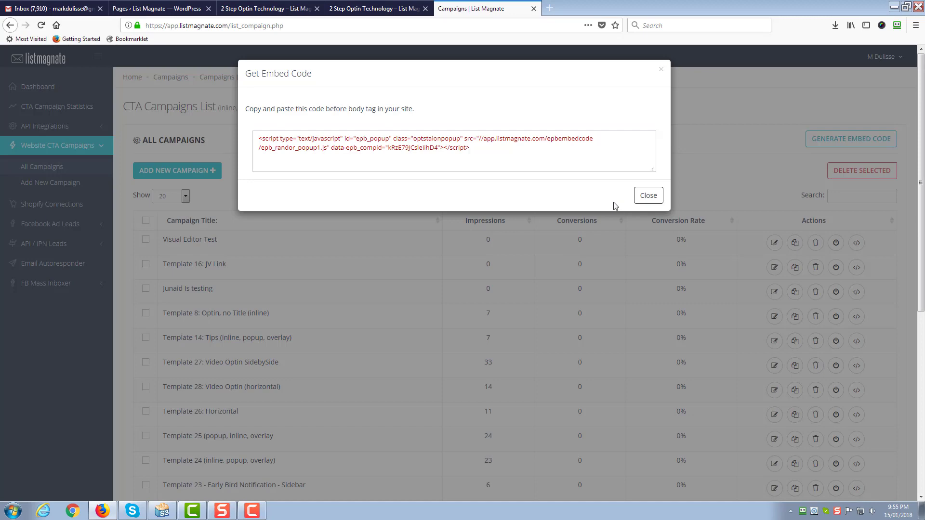
pyautogui.click(647, 197)
pyautogui.click(774, 246)
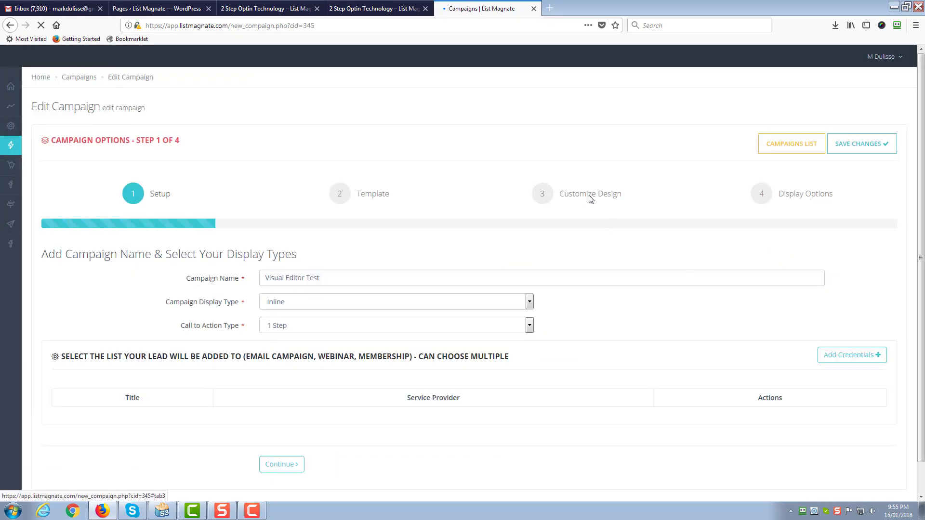
pyautogui.click(795, 198)
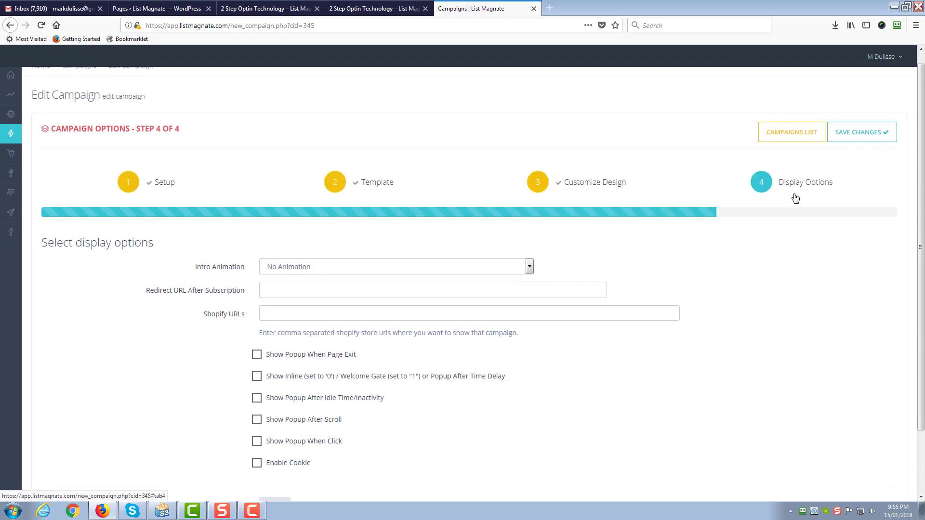
pyautogui.moveTo(267, 370); pyautogui.dragTo(319, 374)
pyautogui.click(257, 369)
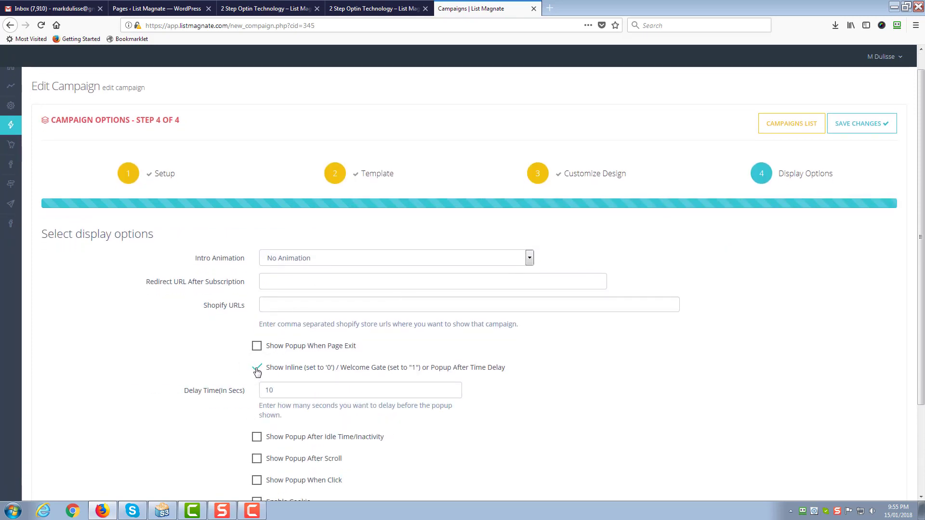
pyautogui.click(257, 370)
pyautogui.click(257, 370)
pyautogui.write('0')
pyautogui.click(563, 368)
pyautogui.click(837, 130)
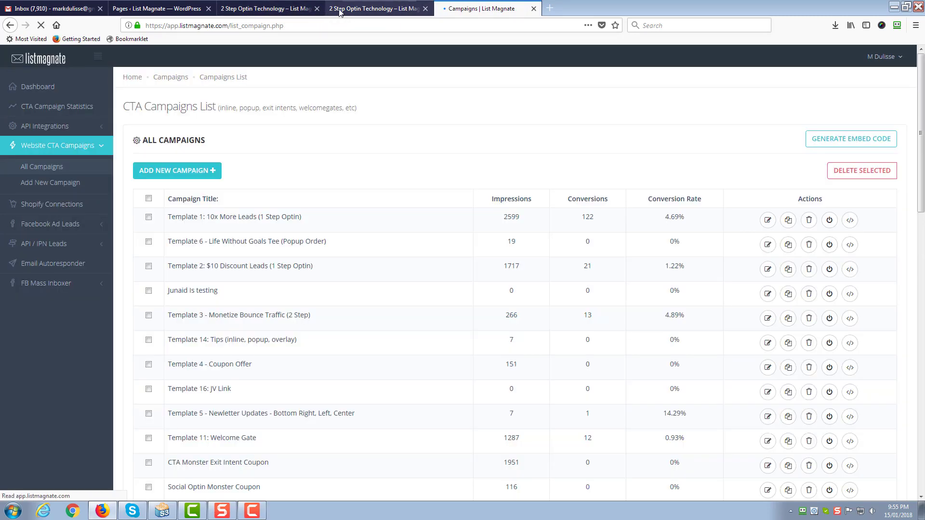
# Reload the public 2 Step Optin Technology page to check how the inline campaign displays.
pyautogui.click(255, 14)
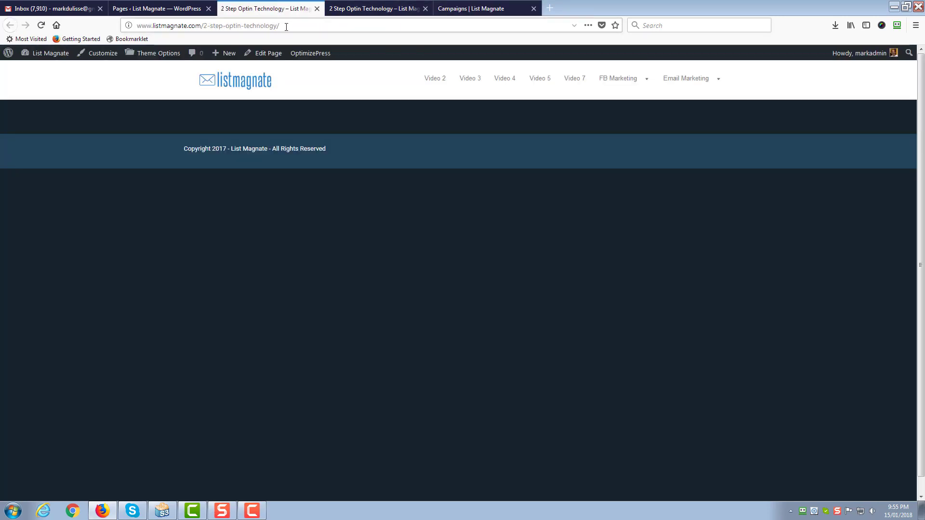
pyautogui.click(287, 25)
pyautogui.doubleClick(287, 26)
pyautogui.press('Return')
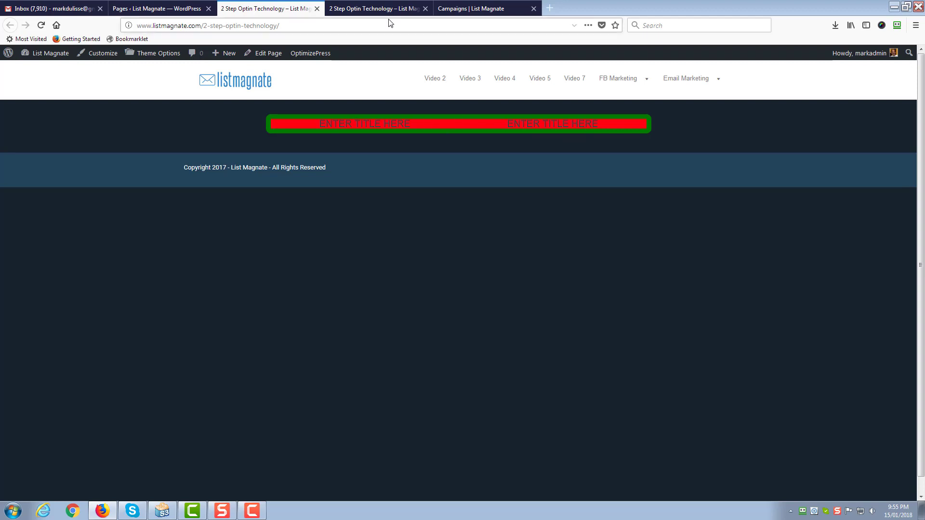
# Reopen the Visual Editor Test campaign at Customize Design and close the duplicate public page tab.
pyautogui.click(454, 9)
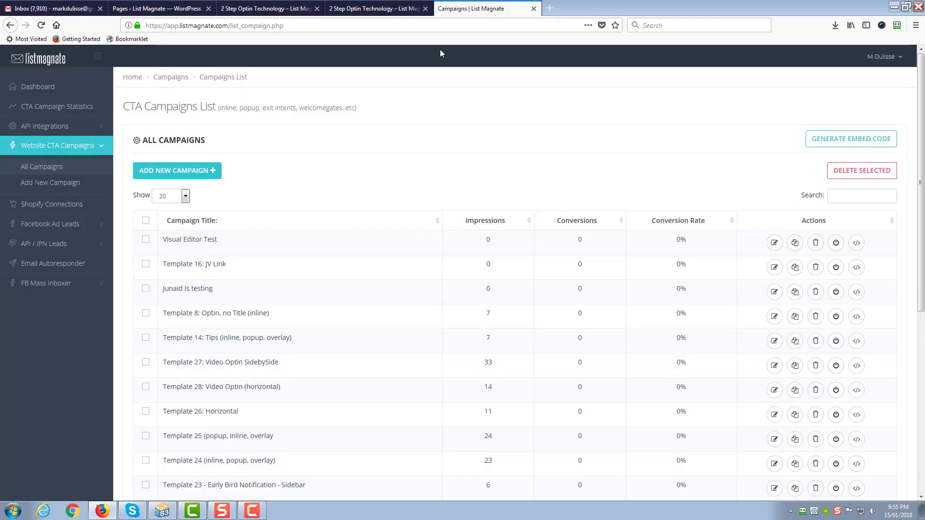
pyautogui.click(774, 243)
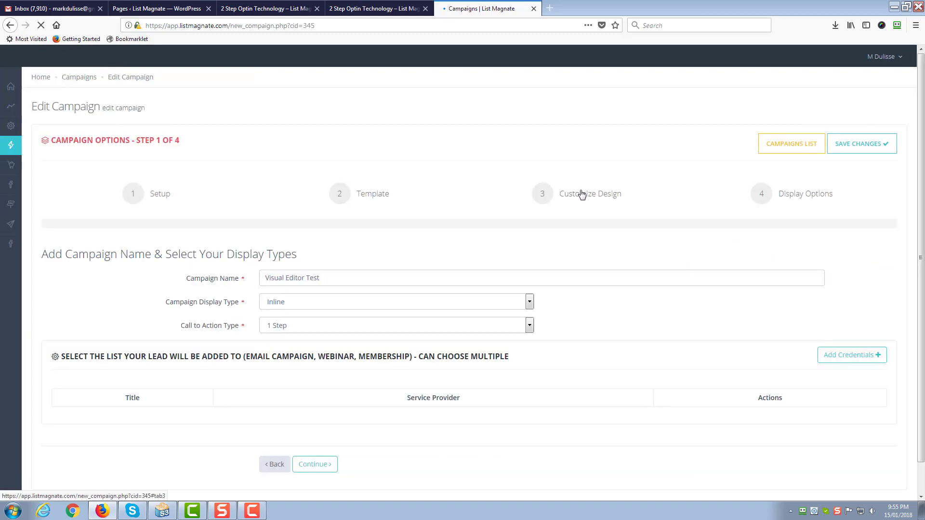
pyautogui.click(581, 194)
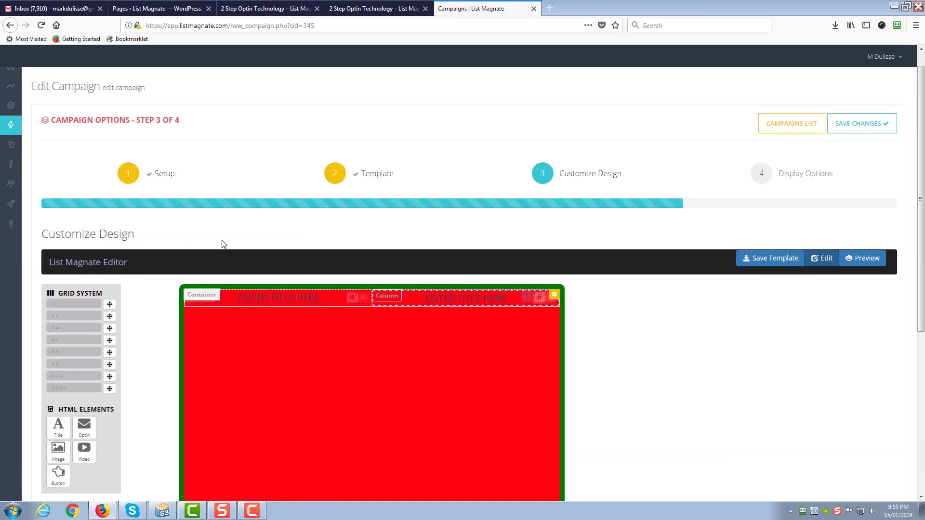
pyautogui.click(290, 10)
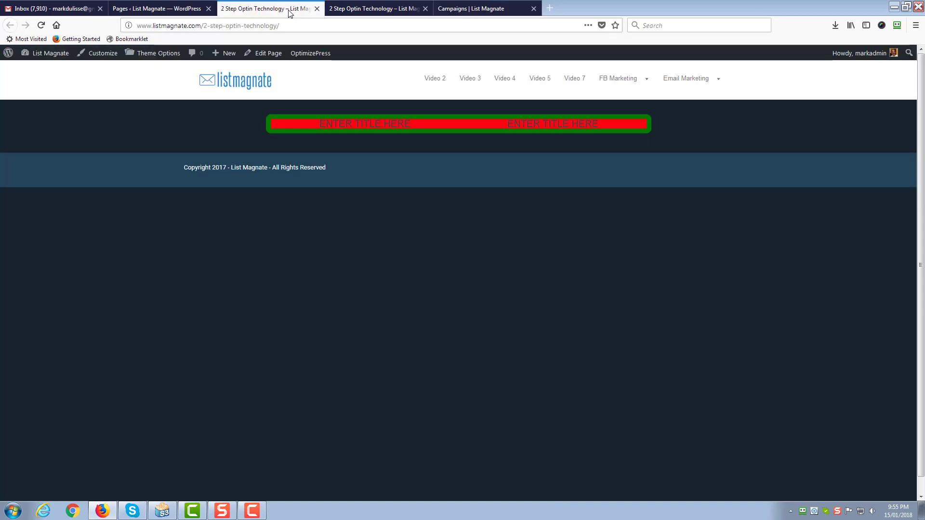
pyautogui.click(425, 8)
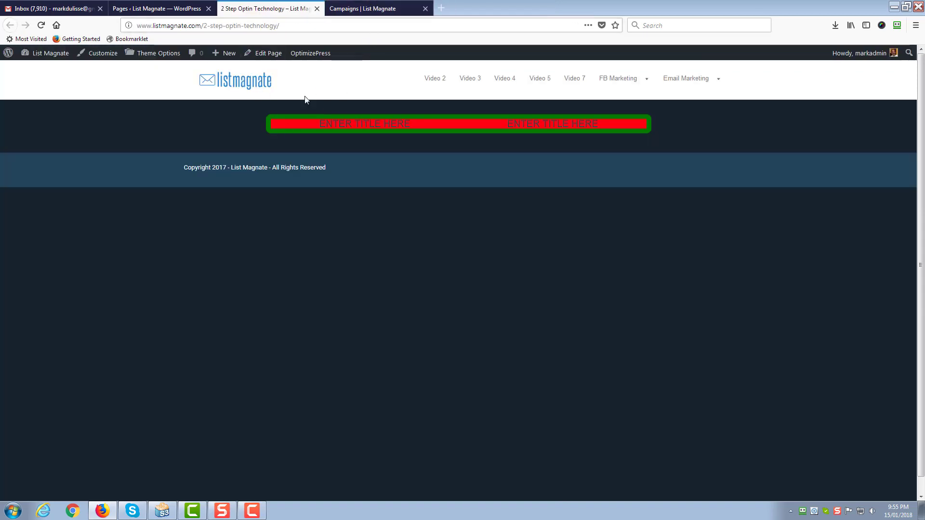
pyautogui.click(378, 8)
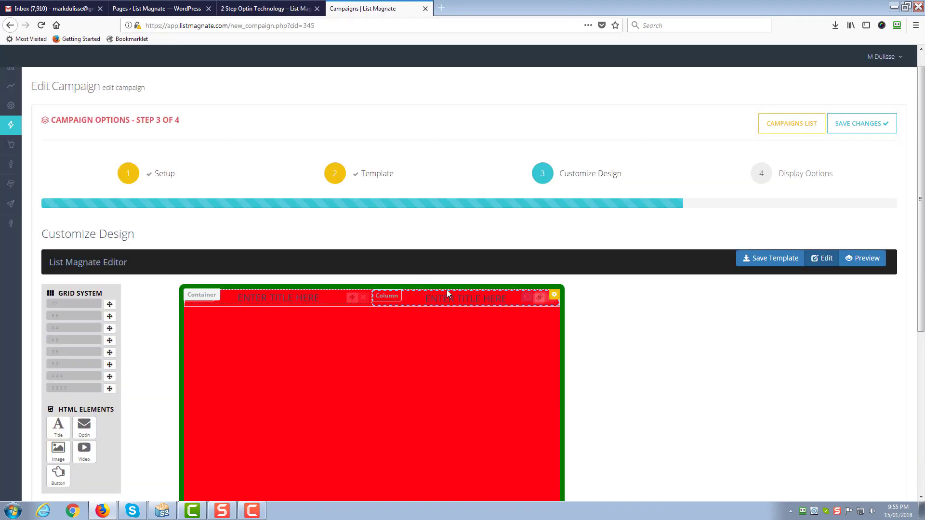
# Set the first column's title to a font size of 30 px and a line height of 50 px.
pyautogui.click(338, 299)
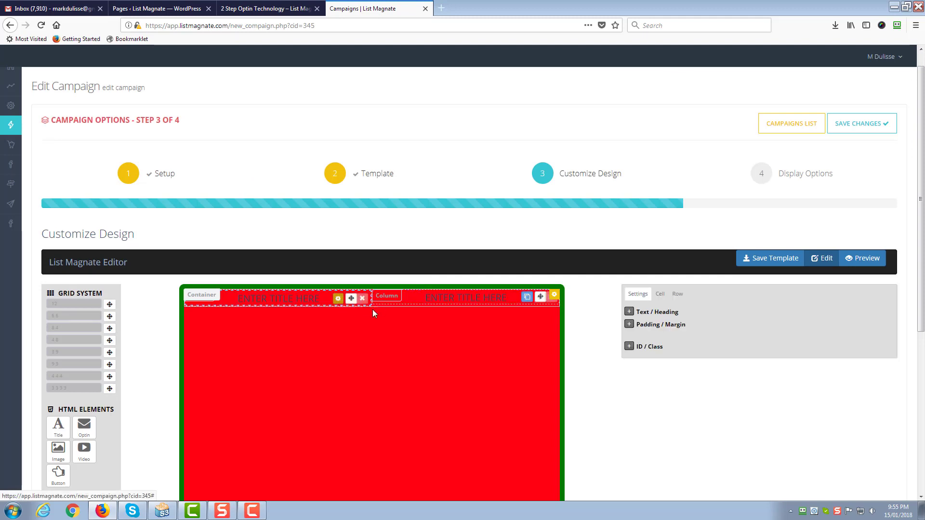
pyautogui.click(629, 312)
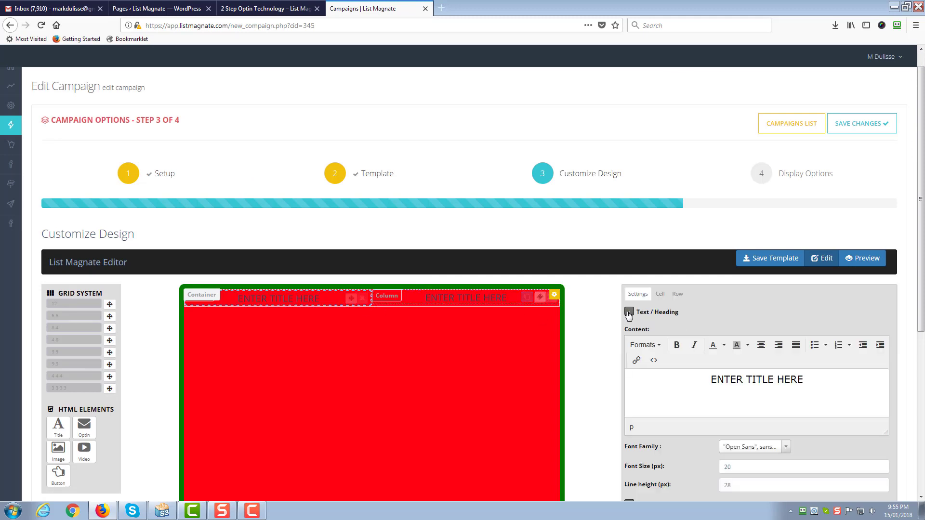
pyautogui.scroll(-2, 698, 406)
pyautogui.moveTo(739, 415); pyautogui.dragTo(710, 417)
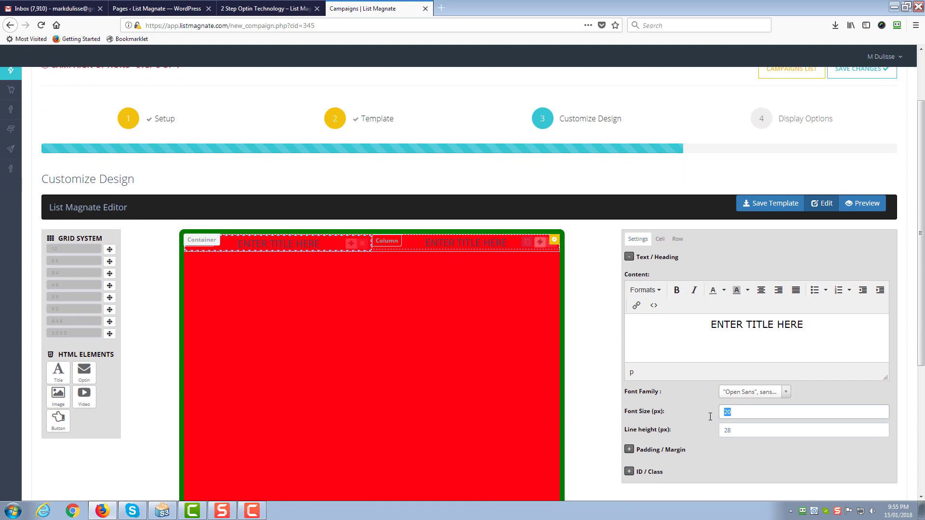
pyautogui.write('50')
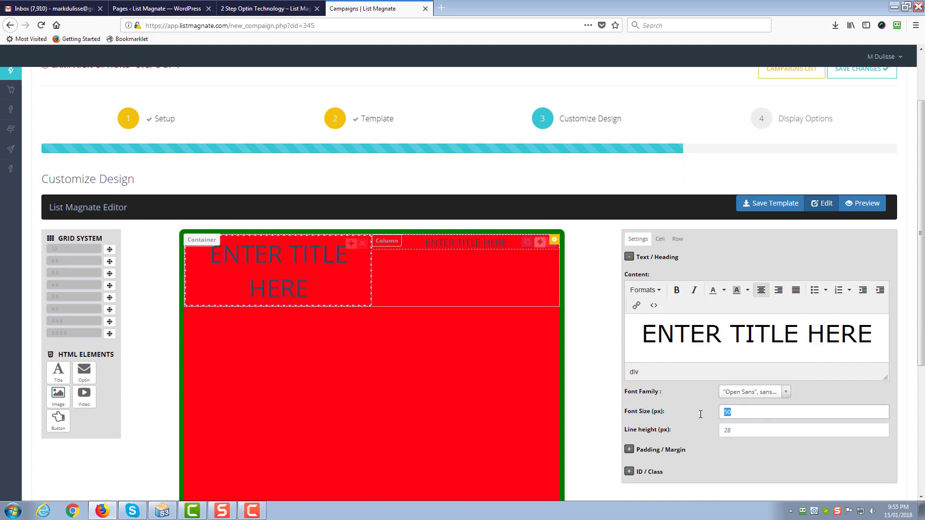
pyautogui.write('30')
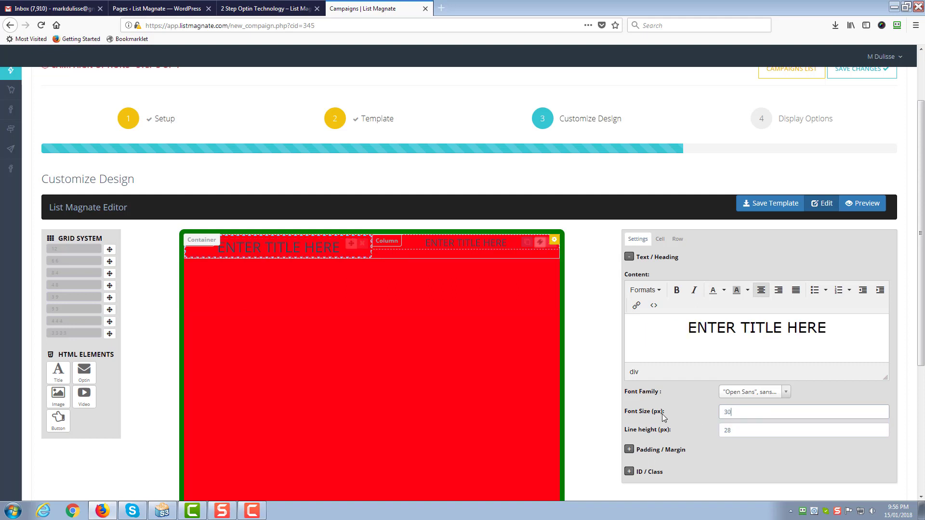
pyautogui.click(722, 432)
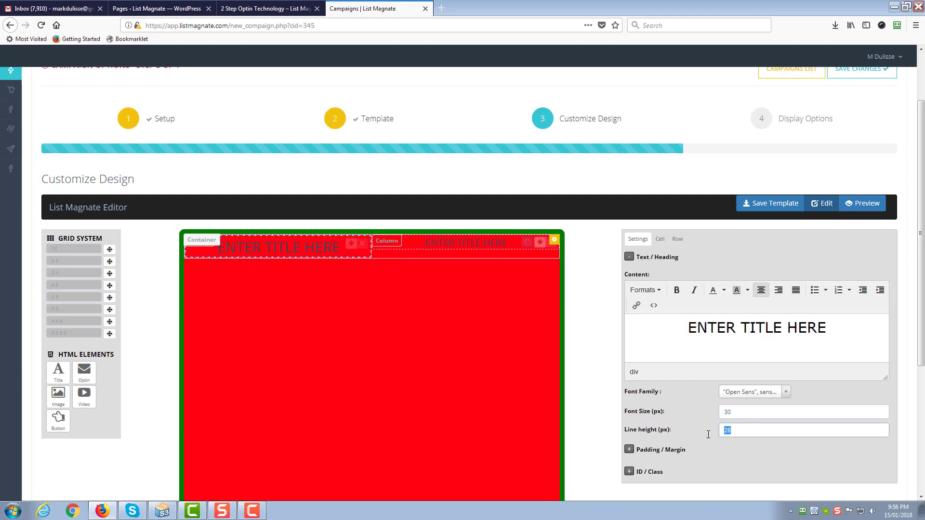
pyautogui.write('50')
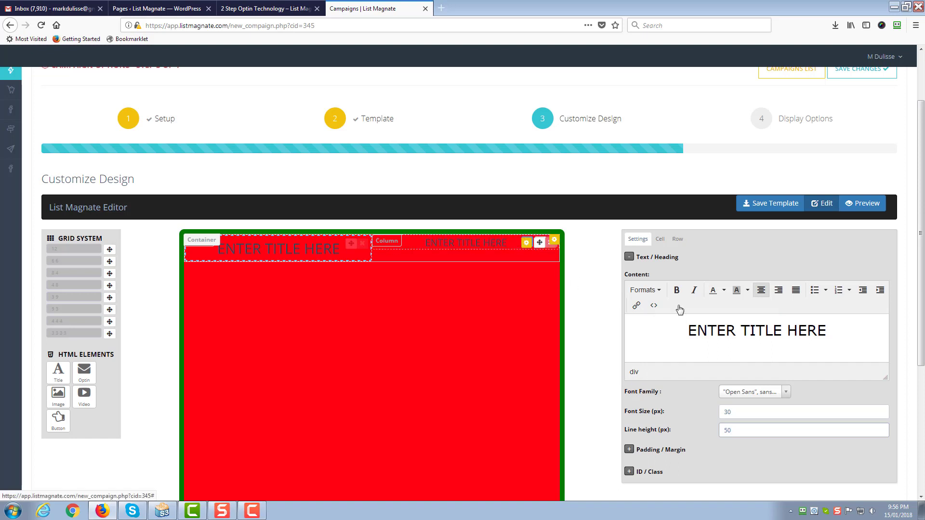
# Color the first column's "ENTER TITLE HERE" text yellow.
pyautogui.moveTo(828, 333); pyautogui.dragTo(691, 331)
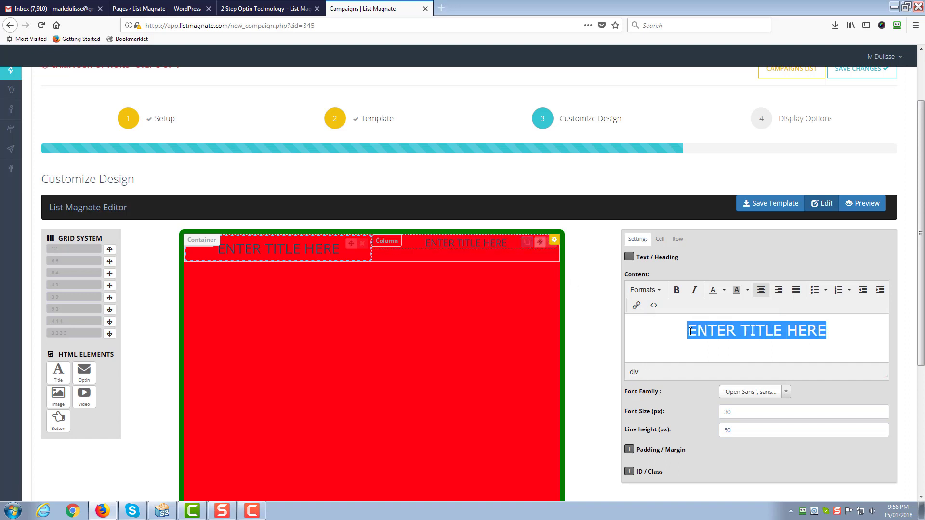
pyautogui.click(724, 292)
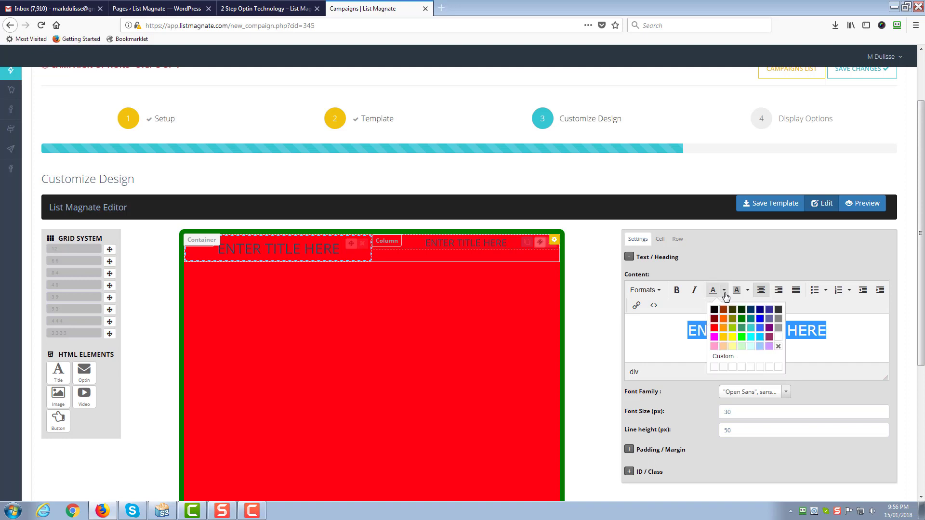
pyautogui.click(733, 341)
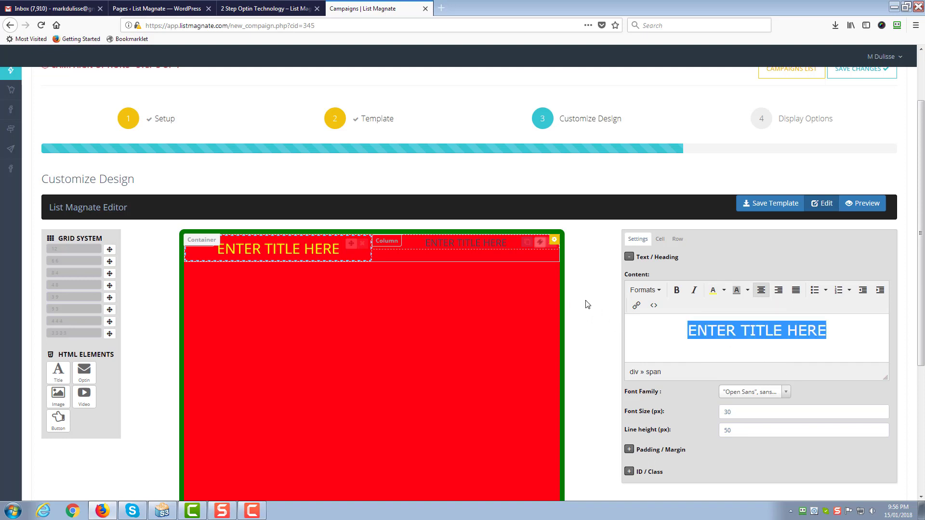
# Set the second column's title to a font size of 30 px and a line height of 50 px, dismissing the desktop notifications.
pyautogui.click(525, 245)
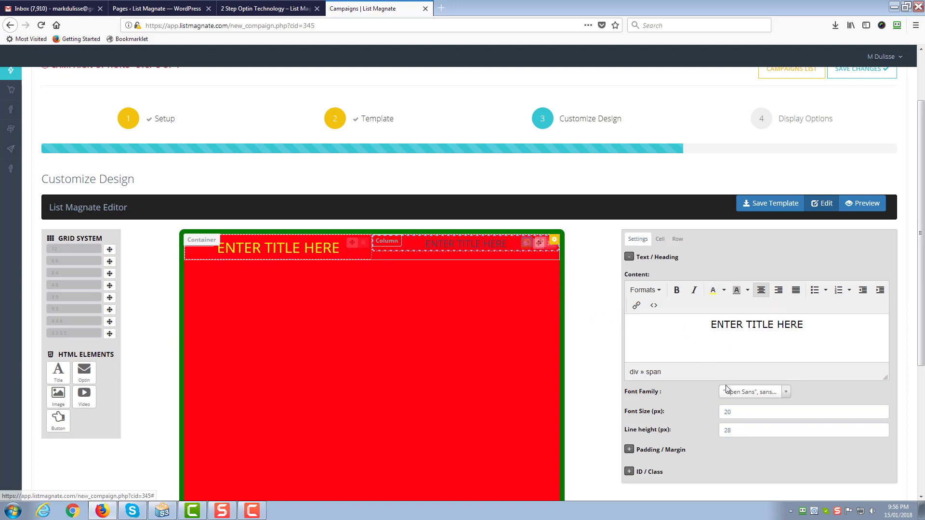
pyautogui.doubleClick(738, 412)
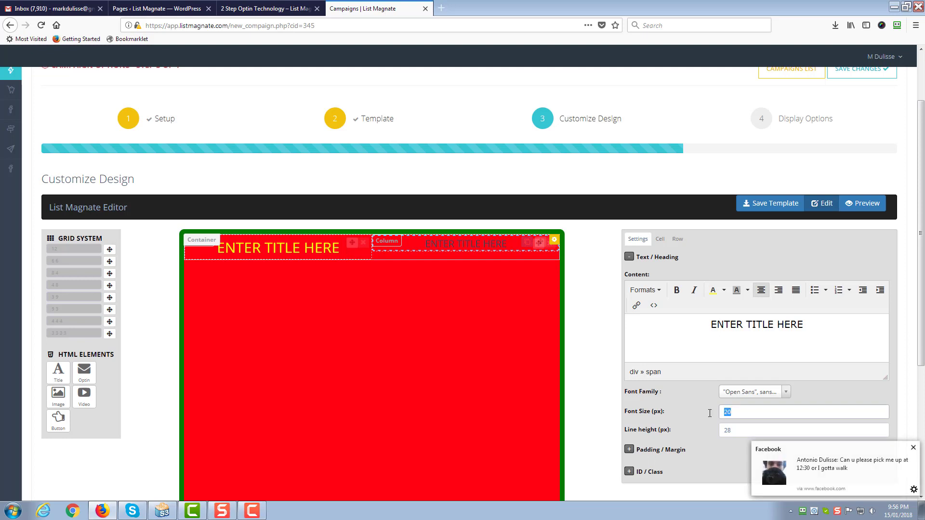
pyautogui.write('30')
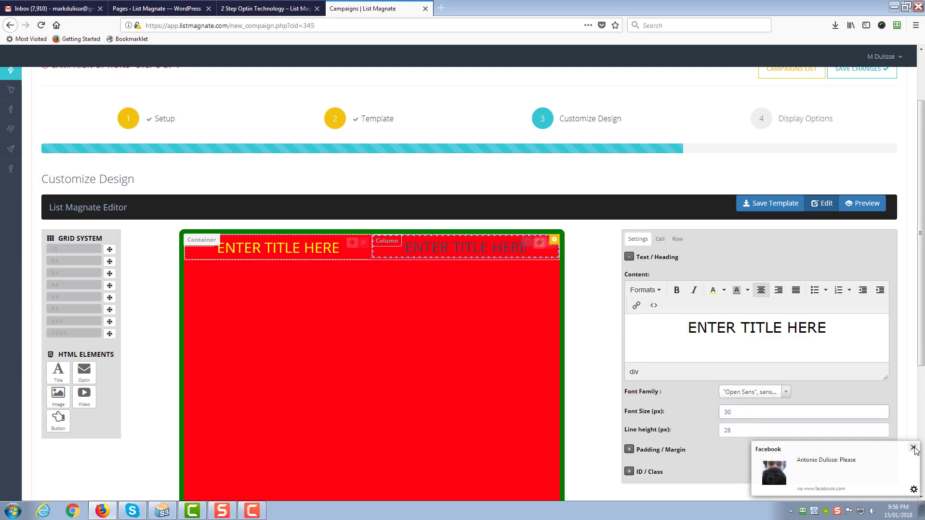
pyautogui.click(913, 448)
pyautogui.moveTo(757, 430); pyautogui.dragTo(701, 426)
pyautogui.write('50')
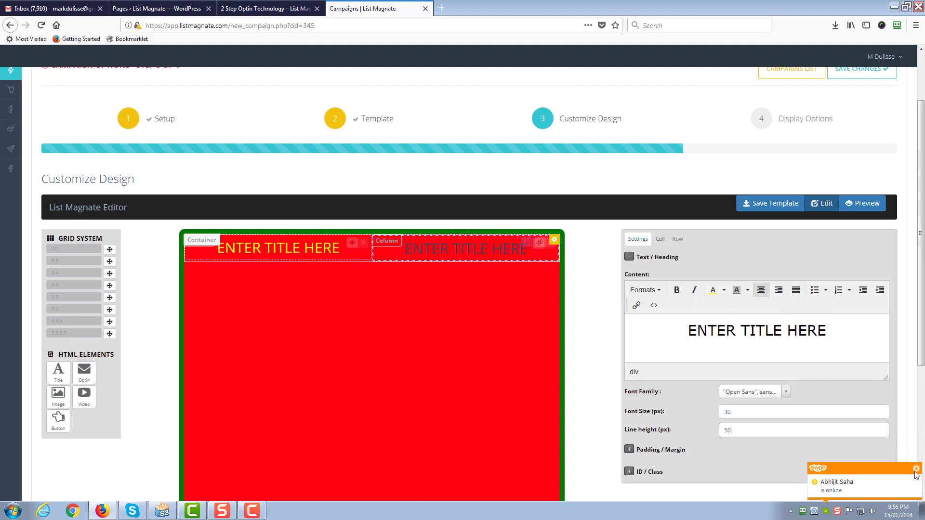
pyautogui.click(916, 470)
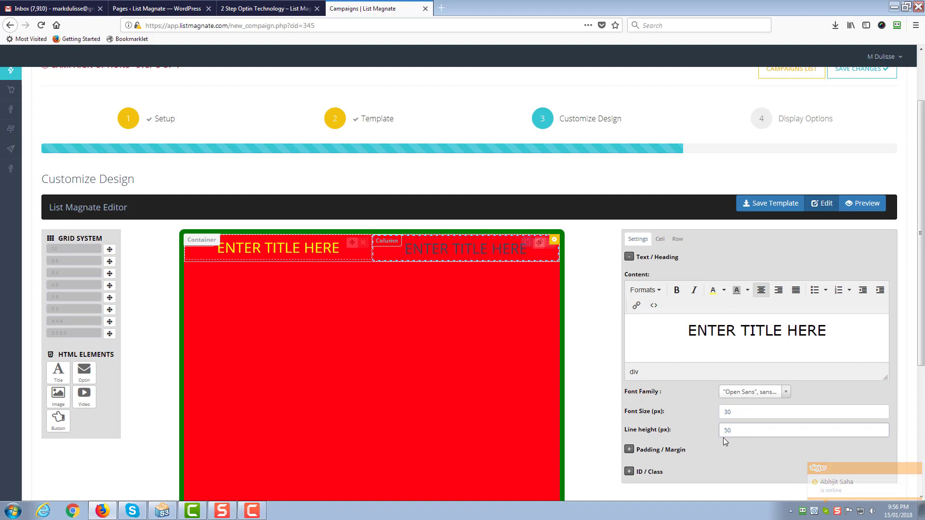
# Color the second column's "ENTER TITLE HERE" text green.
pyautogui.moveTo(846, 342); pyautogui.dragTo(682, 332)
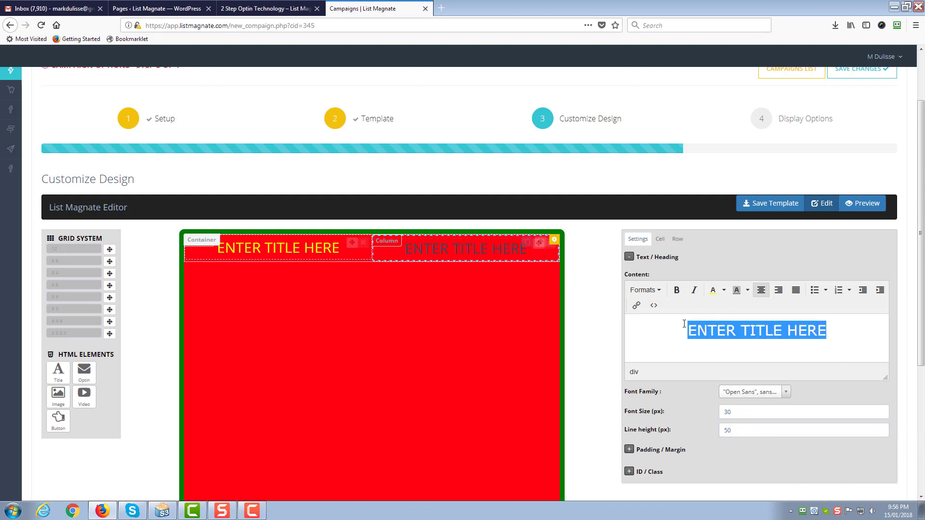
pyautogui.click(724, 291)
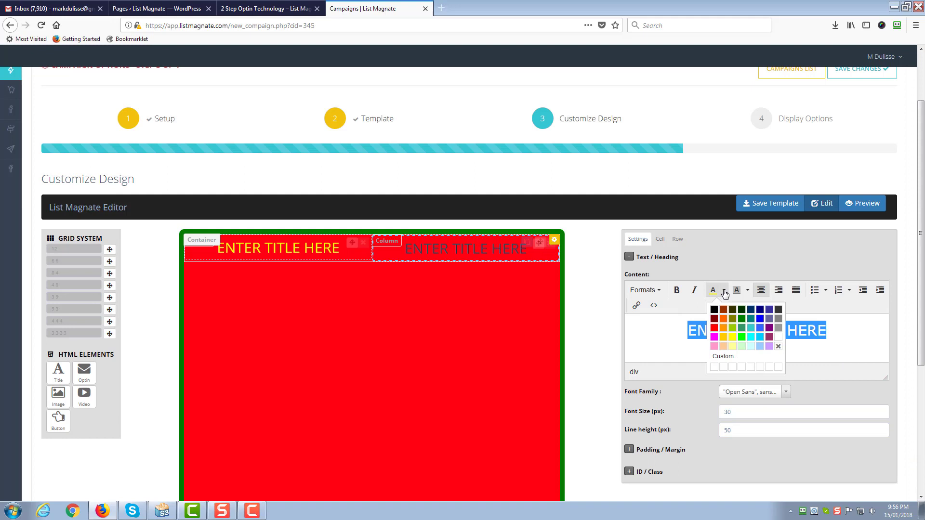
pyautogui.click(742, 319)
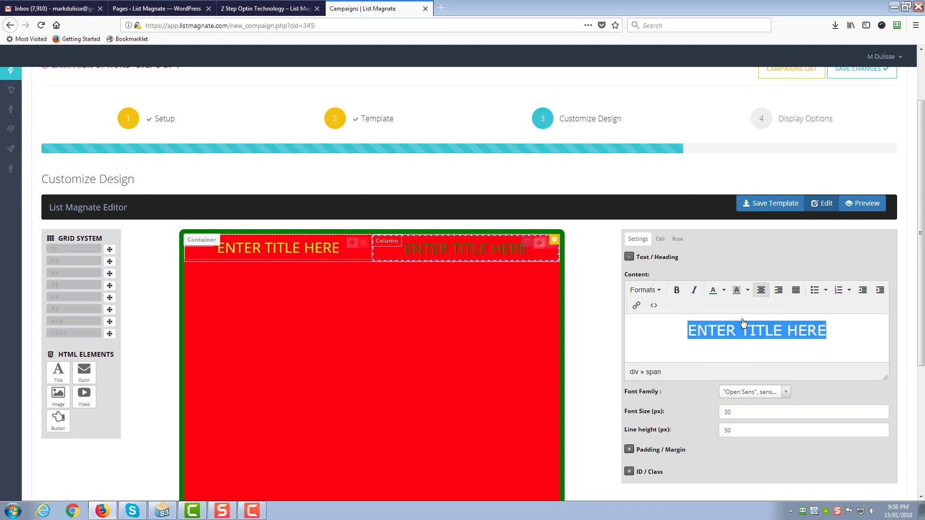
pyautogui.click(581, 340)
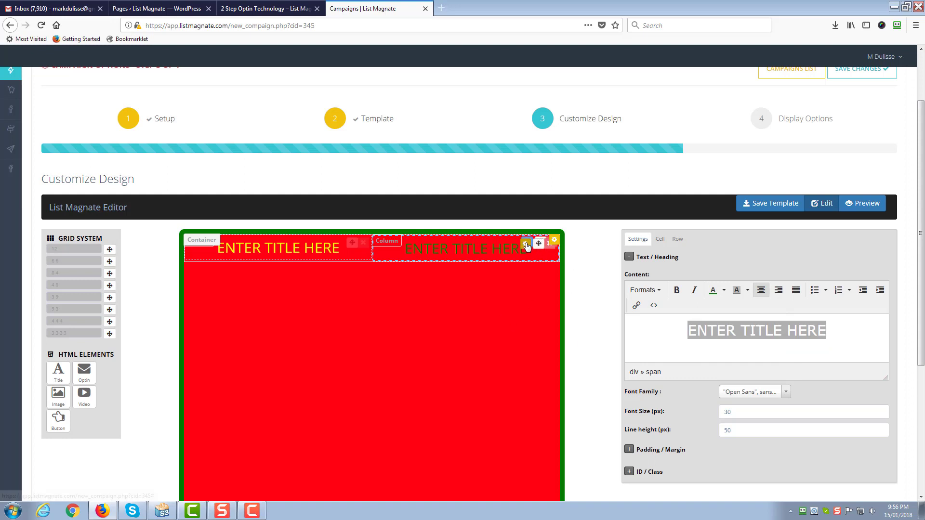
# Give the second column's cell a fully opaque black background, rgba(0, 0, 0, 1).
pyautogui.click(658, 239)
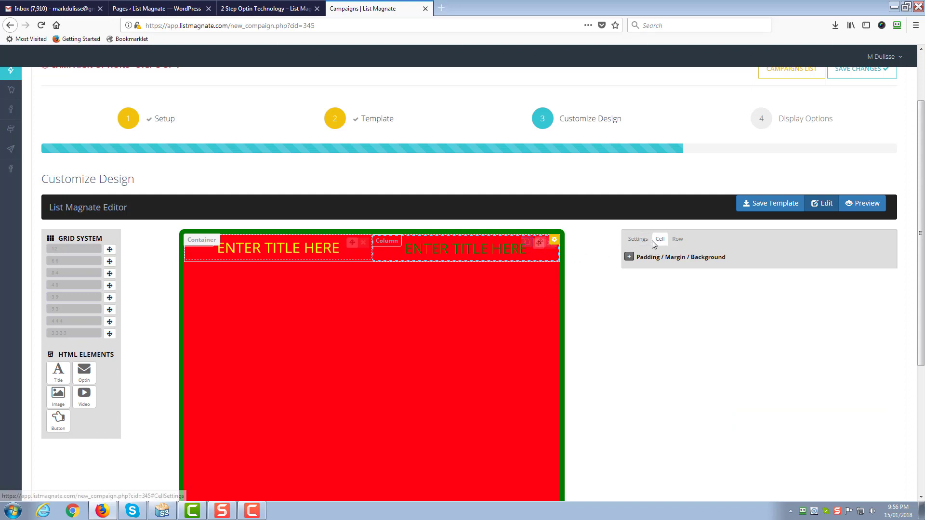
pyautogui.click(629, 256)
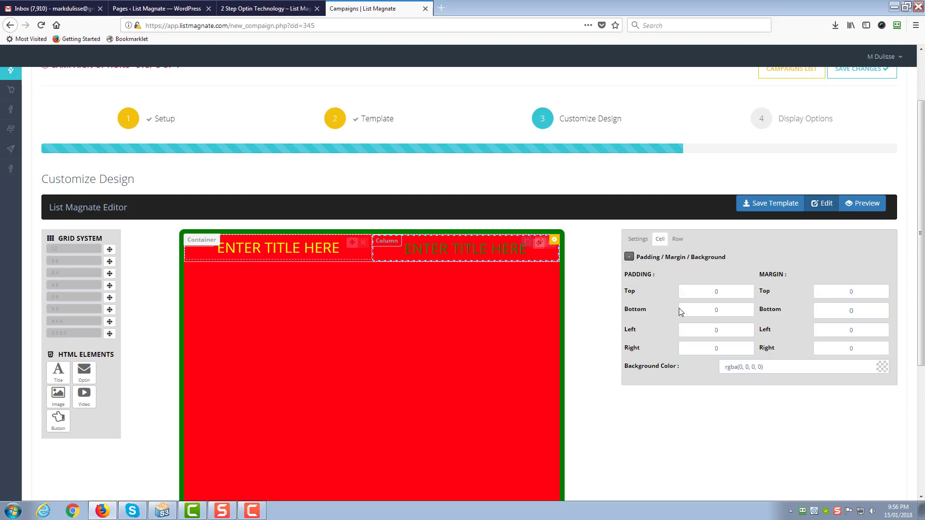
pyautogui.click(874, 366)
pyautogui.moveTo(883, 444); pyautogui.dragTo(884, 375)
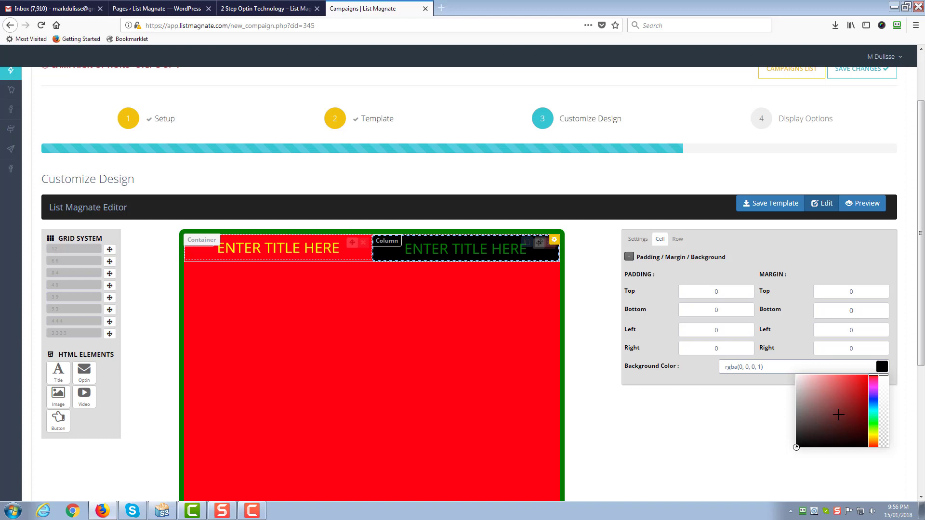
pyautogui.click(723, 427)
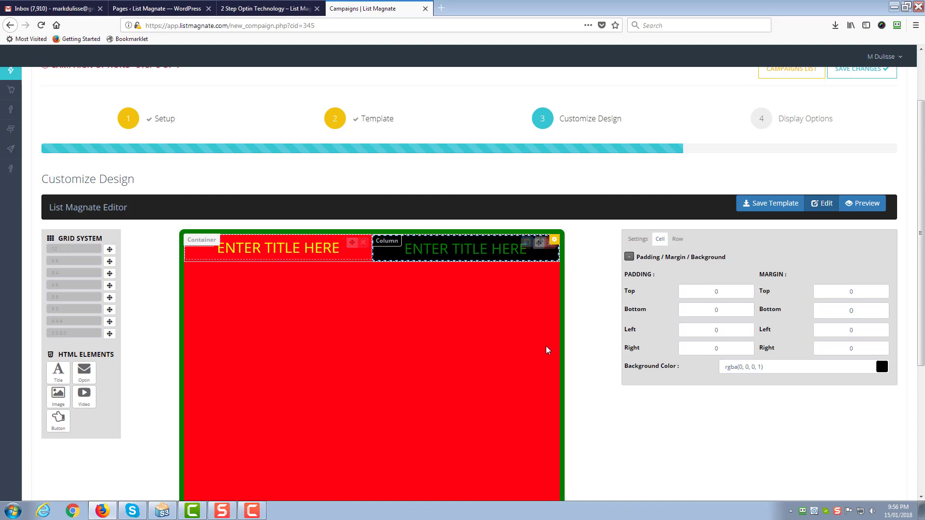
# Save the campaign changes and reopen the Visual Editor Test campaign at Customize Design.
pyautogui.scroll(2, 546, 347)
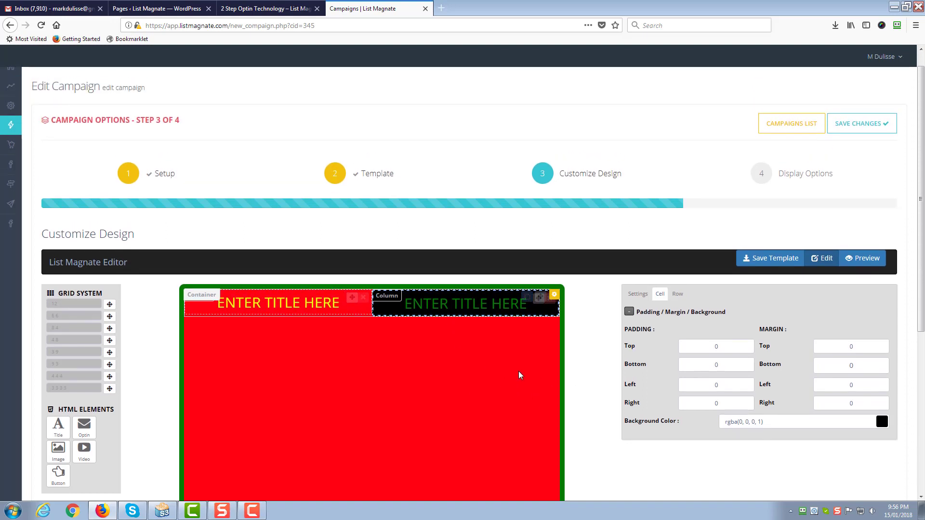
pyautogui.scroll(1, 519, 376)
pyautogui.click(874, 145)
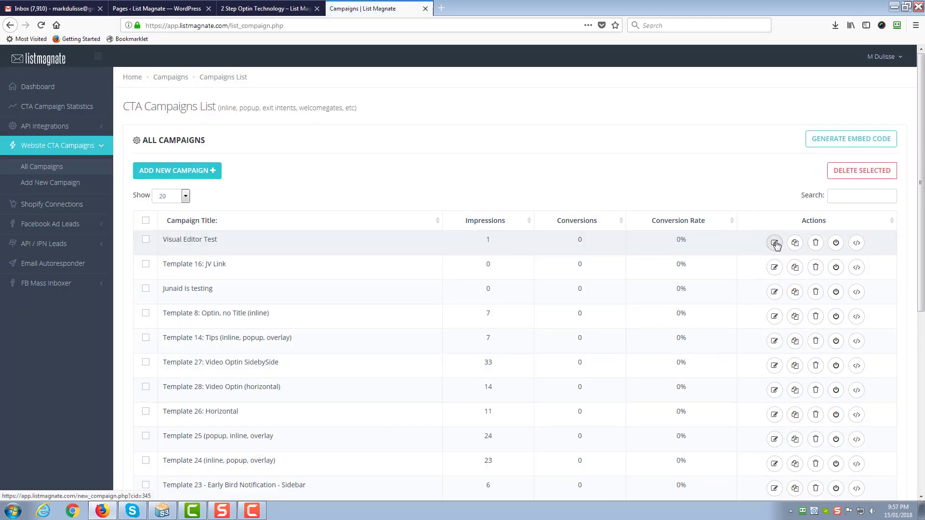
pyautogui.click(774, 243)
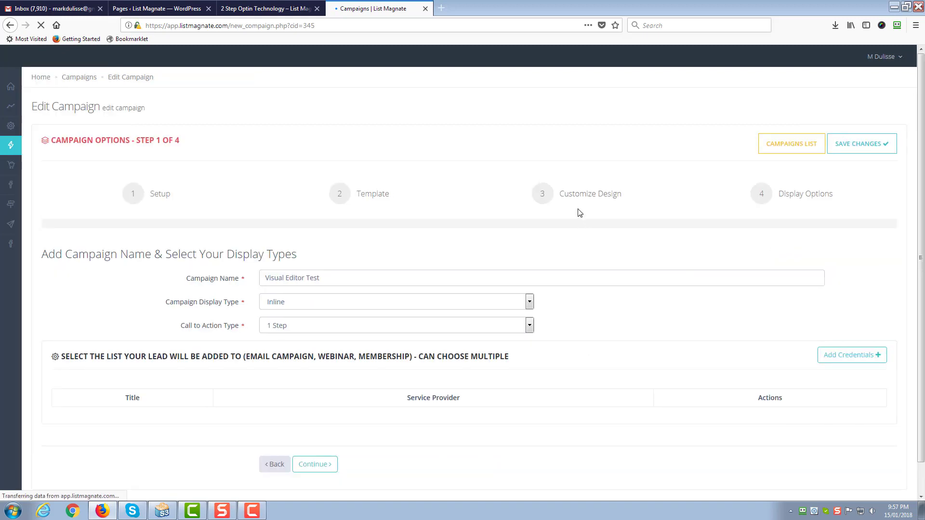
pyautogui.click(580, 196)
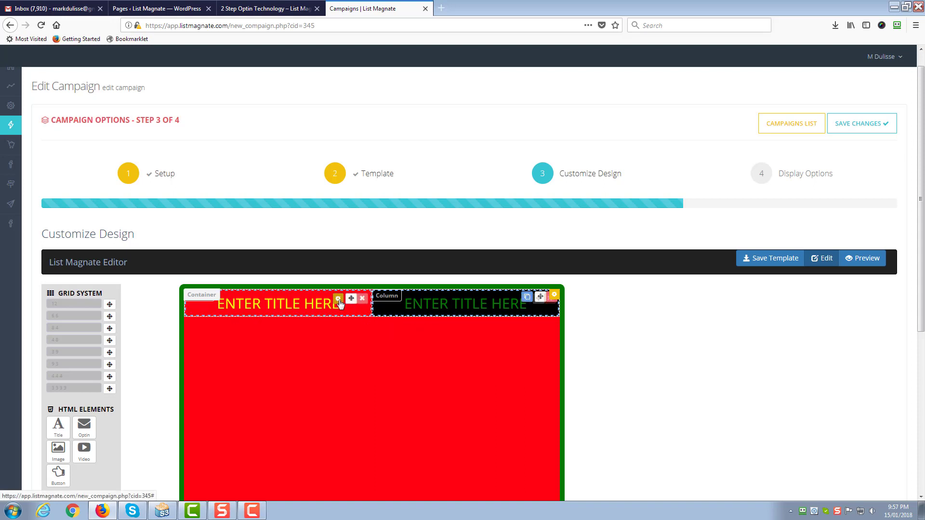
# Give the first column's cell a fully opaque golden yellow background, rgba(255, 204, 0, 1).
pyautogui.click(339, 300)
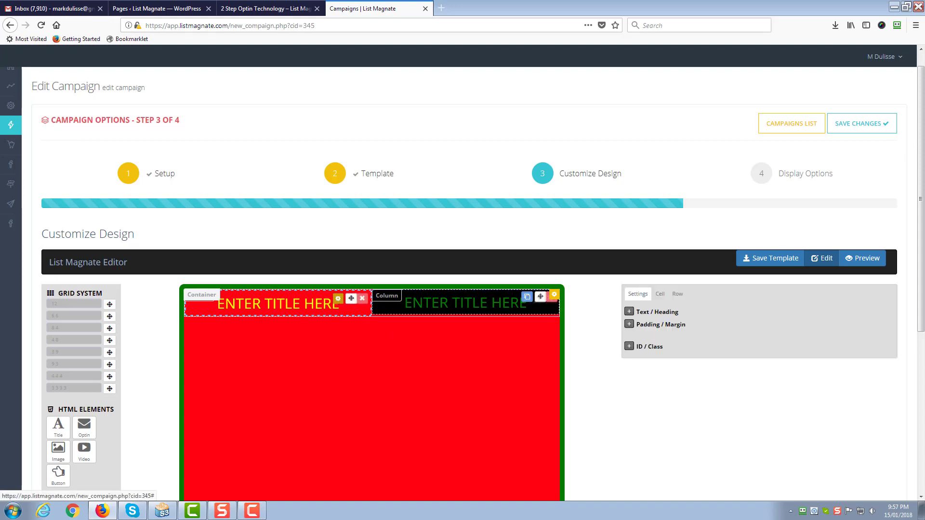
pyautogui.click(660, 296)
pyautogui.click(629, 312)
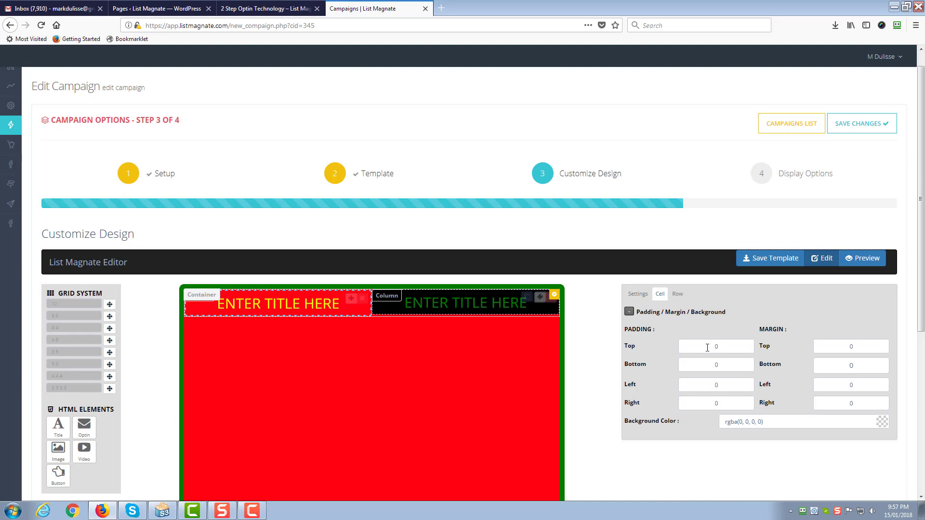
pyautogui.click(880, 423)
pyautogui.scroll(-1, 851, 454)
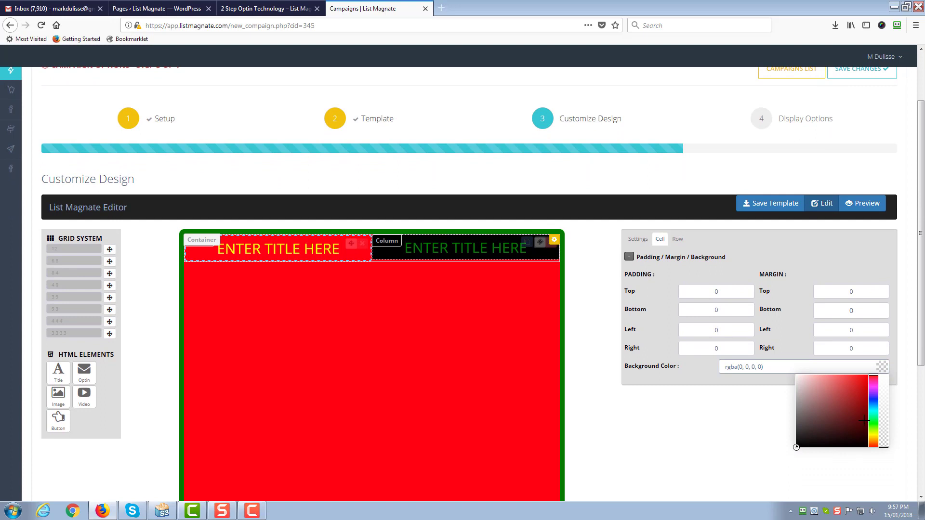
pyautogui.moveTo(872, 426); pyautogui.dragTo(869, 375)
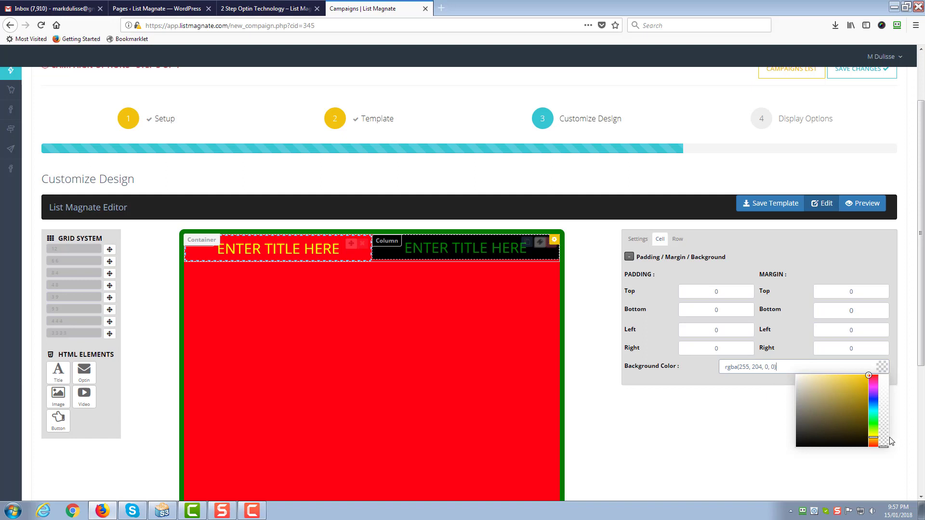
pyautogui.moveTo(886, 439); pyautogui.dragTo(887, 370)
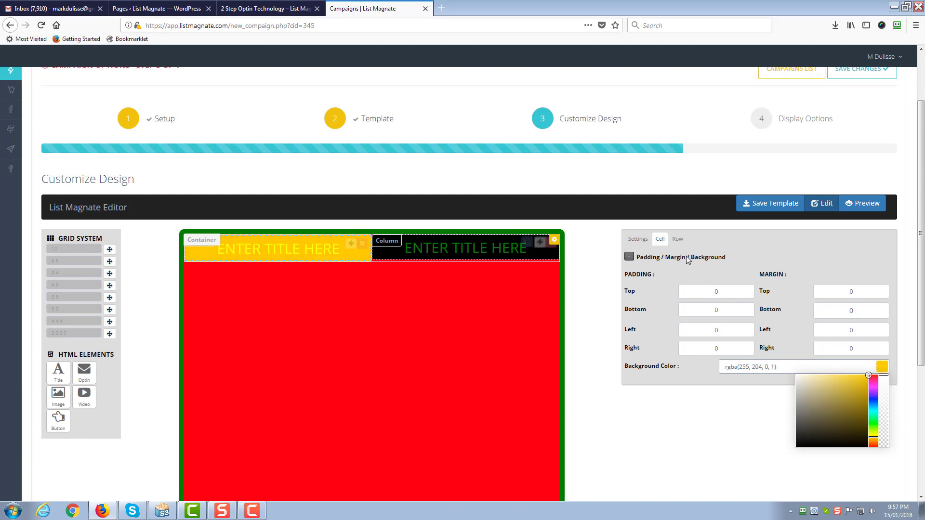
# Color the first column's title text black and save the campaign changes.
pyautogui.click(636, 239)
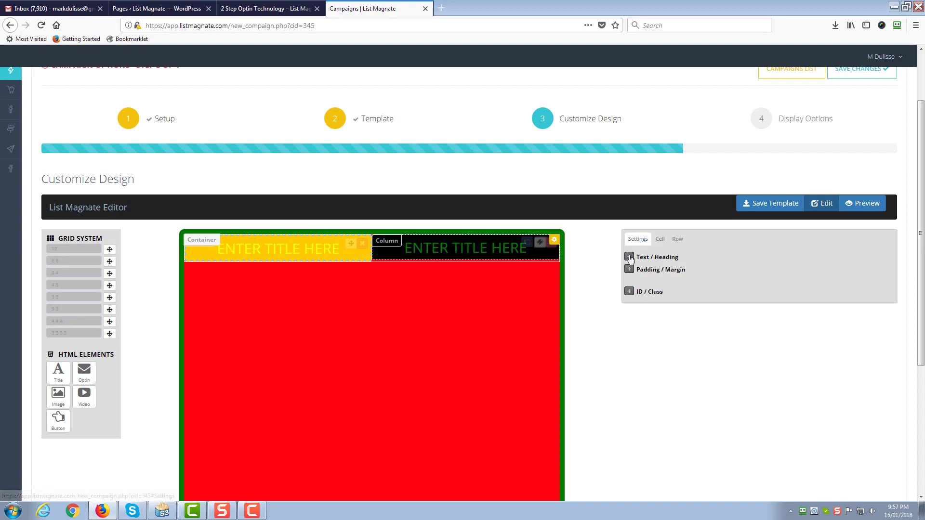
pyautogui.click(630, 257)
pyautogui.moveTo(839, 327); pyautogui.dragTo(682, 326)
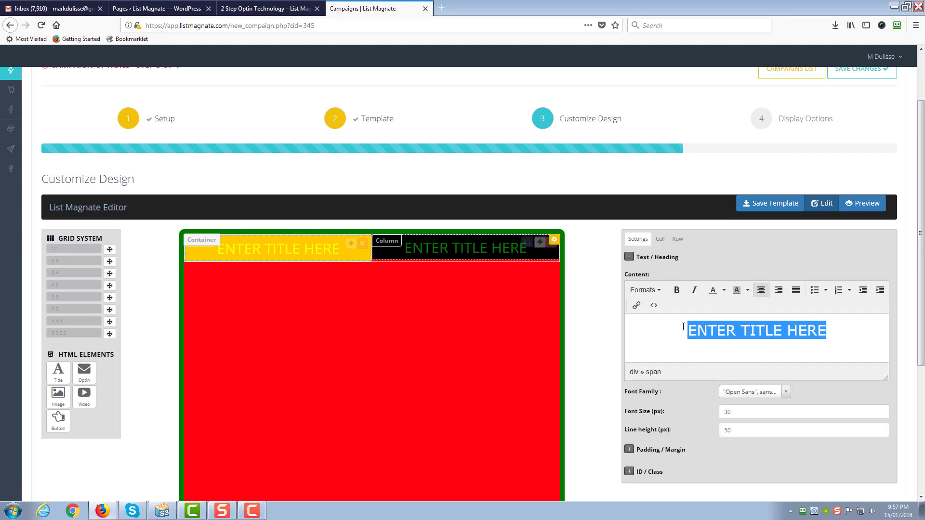
pyautogui.click(724, 292)
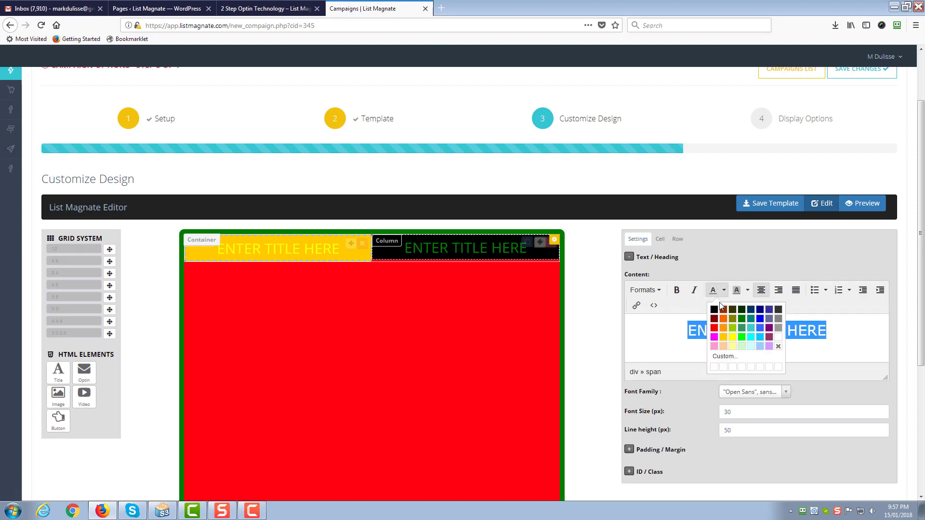
pyautogui.click(717, 309)
pyautogui.click(606, 343)
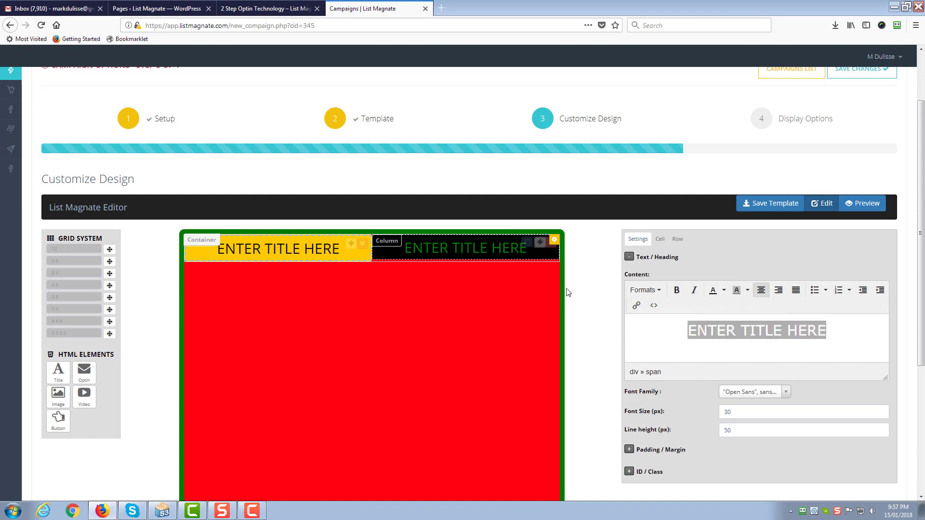
pyautogui.scroll(3, 570, 291)
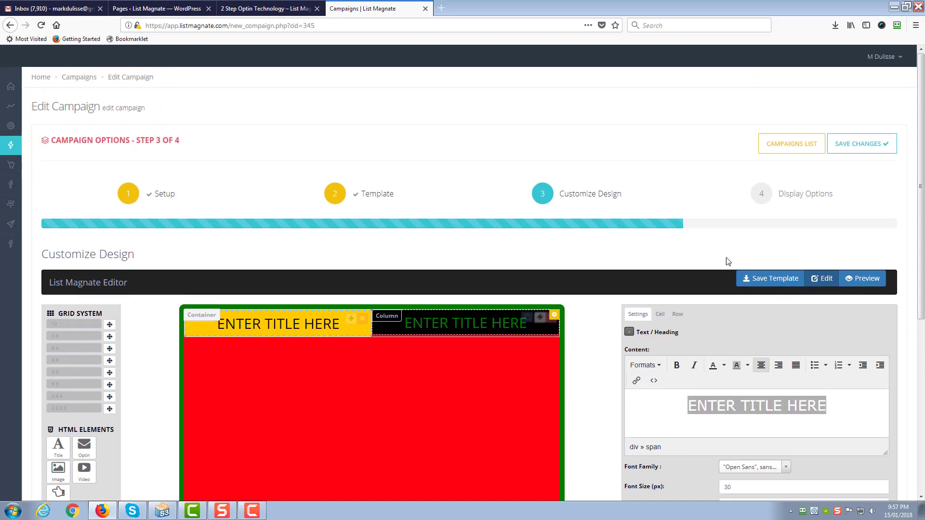
pyautogui.click(872, 146)
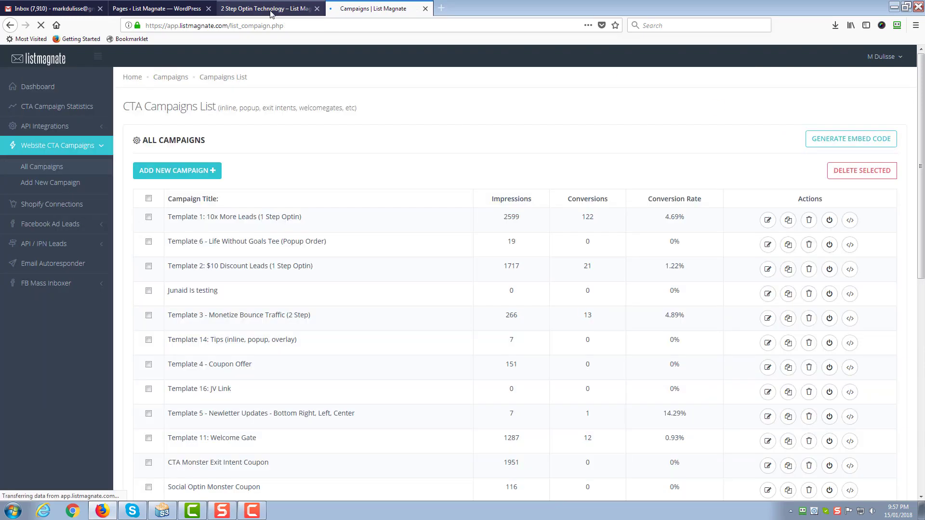
# Reload the public 2 Step Optin Technology page to check the restyled two-column titles.
pyautogui.click(272, 9)
pyautogui.doubleClick(304, 25)
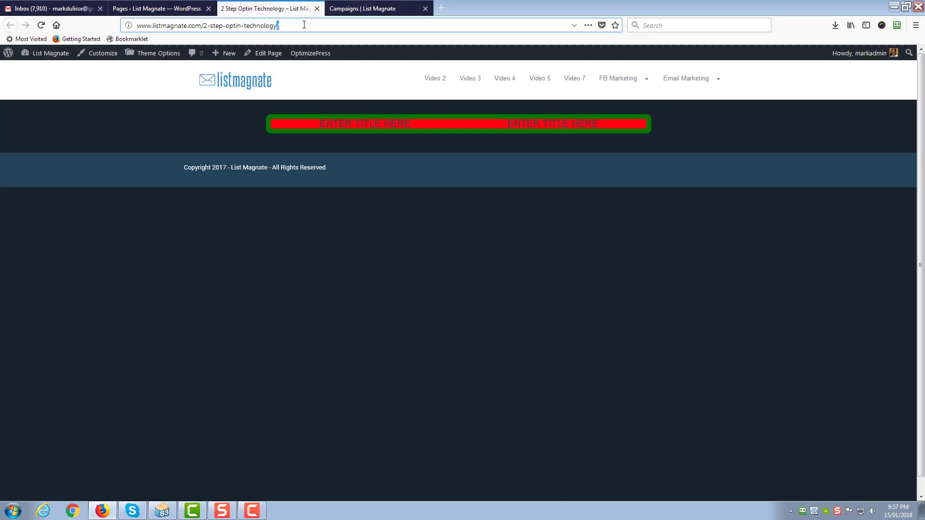
pyautogui.press('Return')
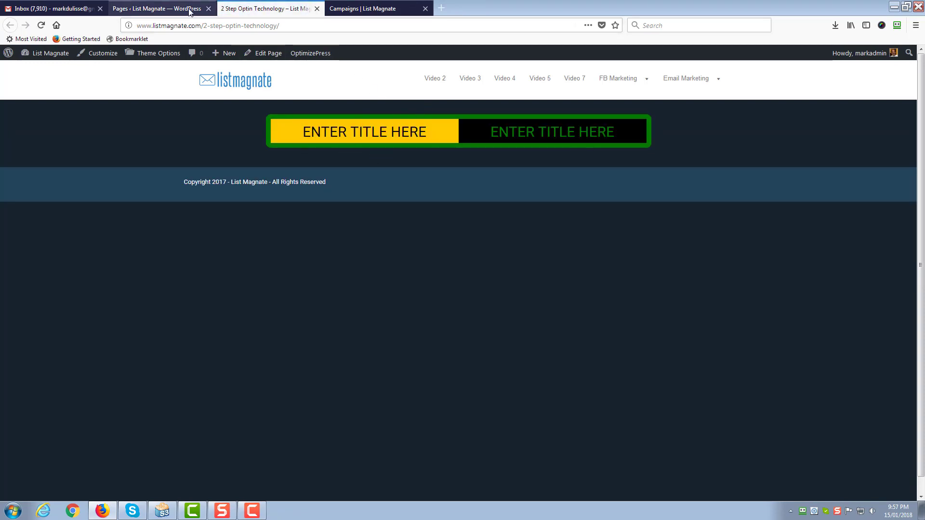
# Reopen the Visual Editor Test campaign at Customize Design and show the main container's padding and margin settings.
pyautogui.click(354, 9)
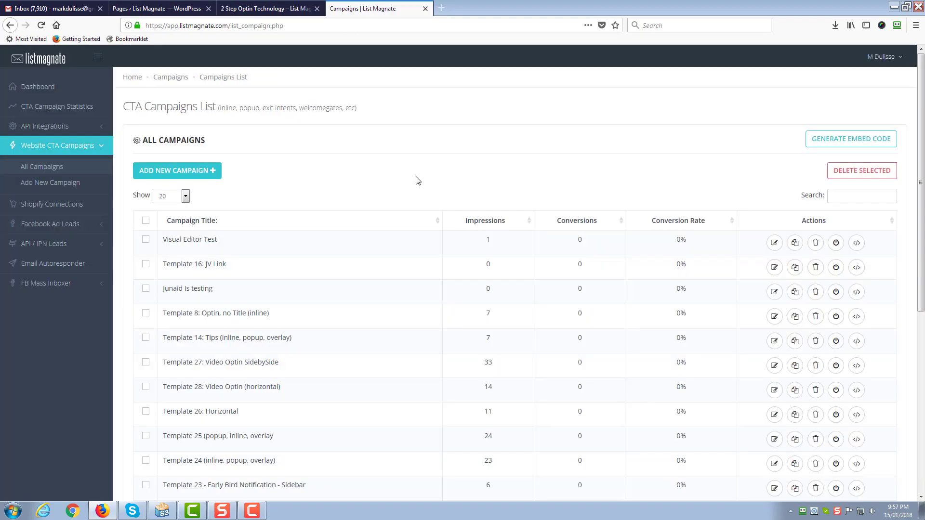
pyautogui.click(774, 243)
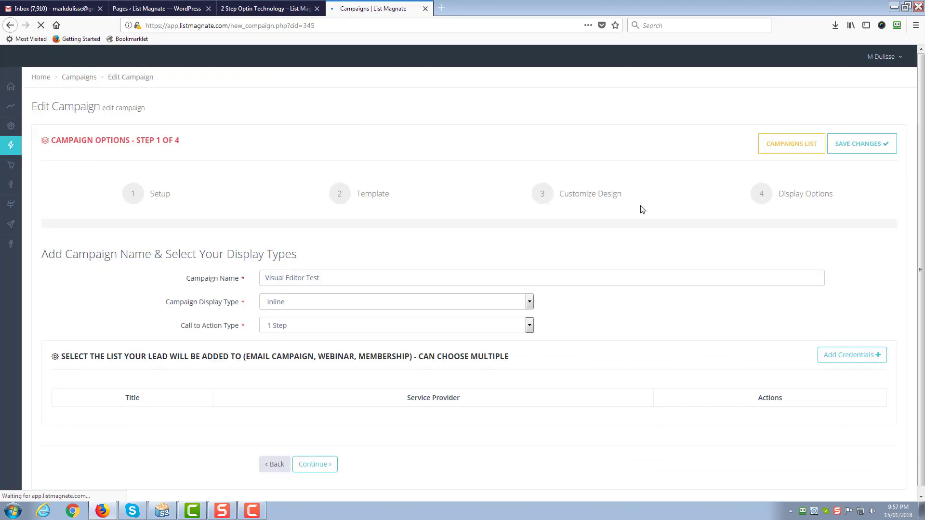
pyautogui.click(570, 194)
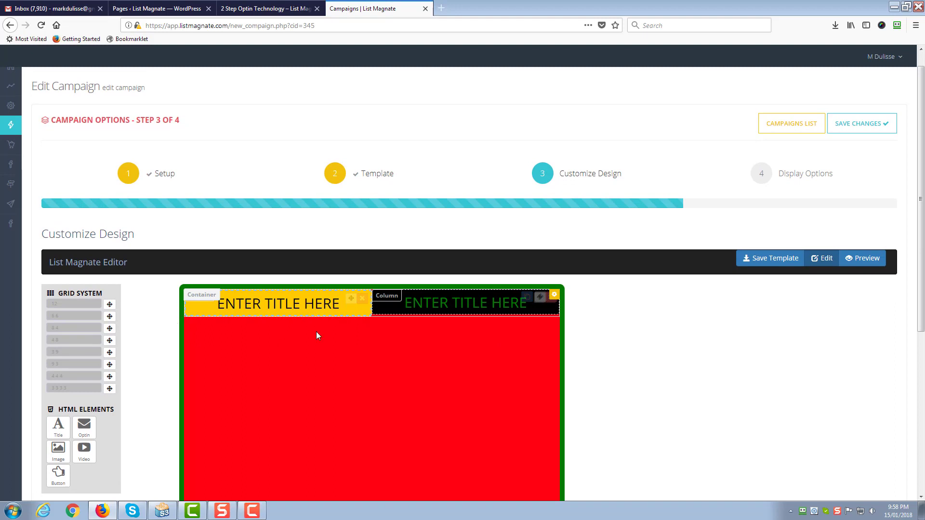
pyautogui.click(554, 297)
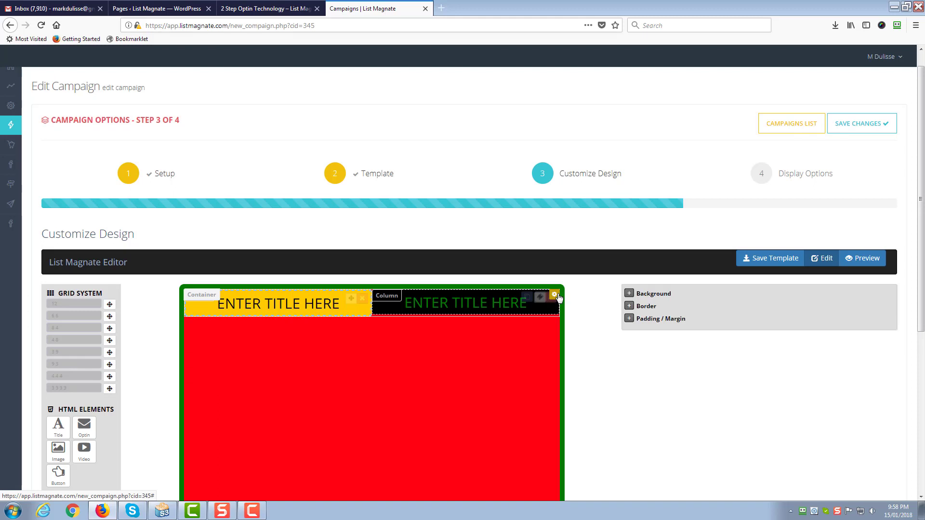
pyautogui.click(630, 319)
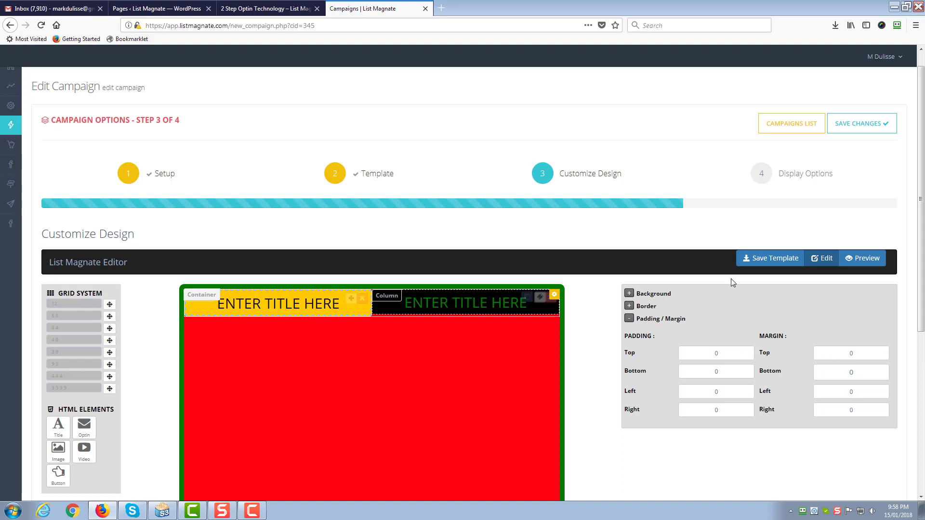
pyautogui.click(284, 8)
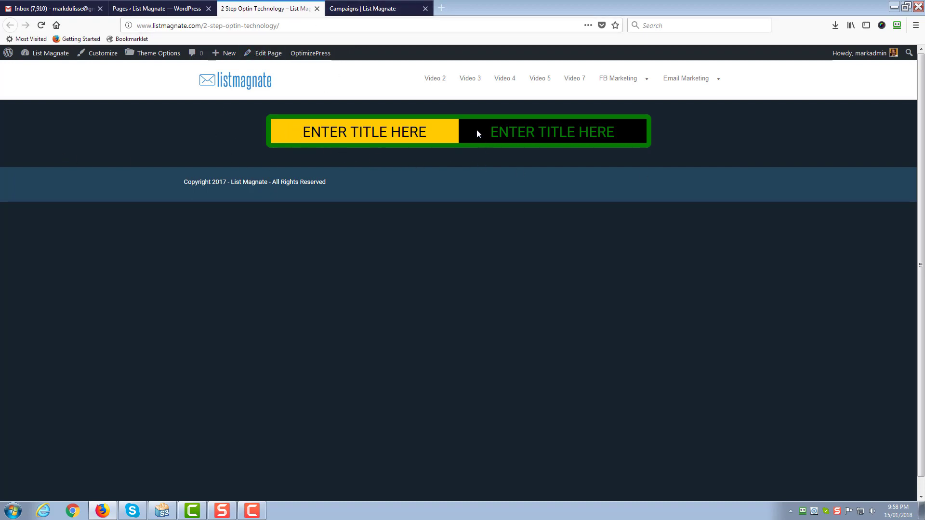
pyautogui.click(334, 8)
# Try a left margin of 100 on the main container and reset it to 0.
pyautogui.moveTo(750, 380); pyautogui.dragTo(827, 381)
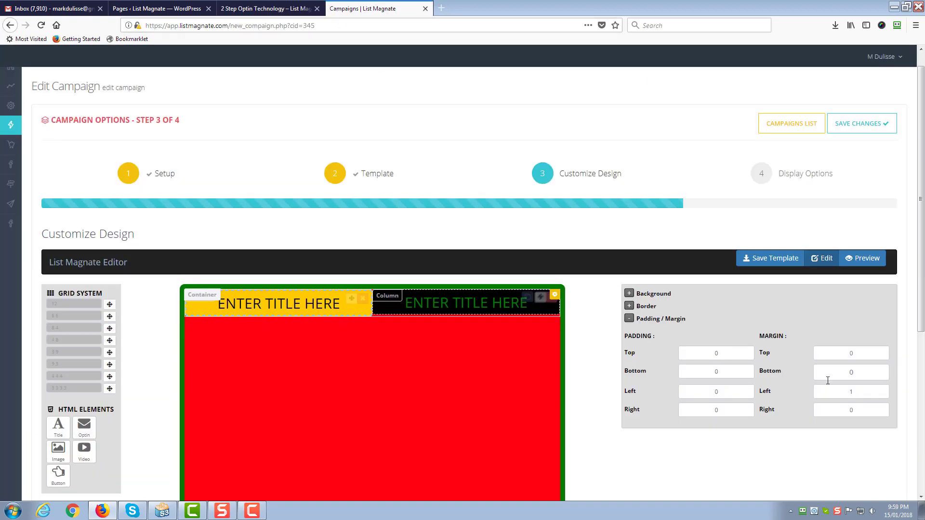
pyautogui.doubleClick(856, 390)
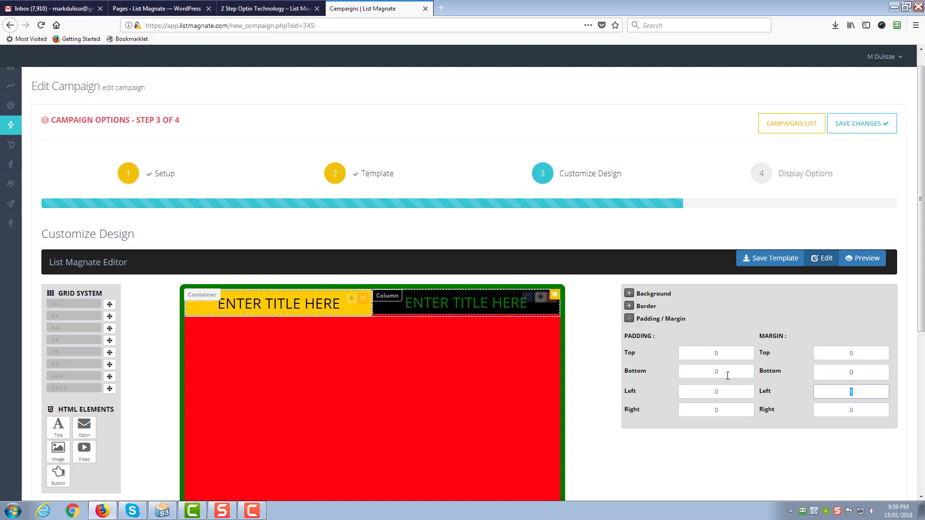
pyautogui.write('00')
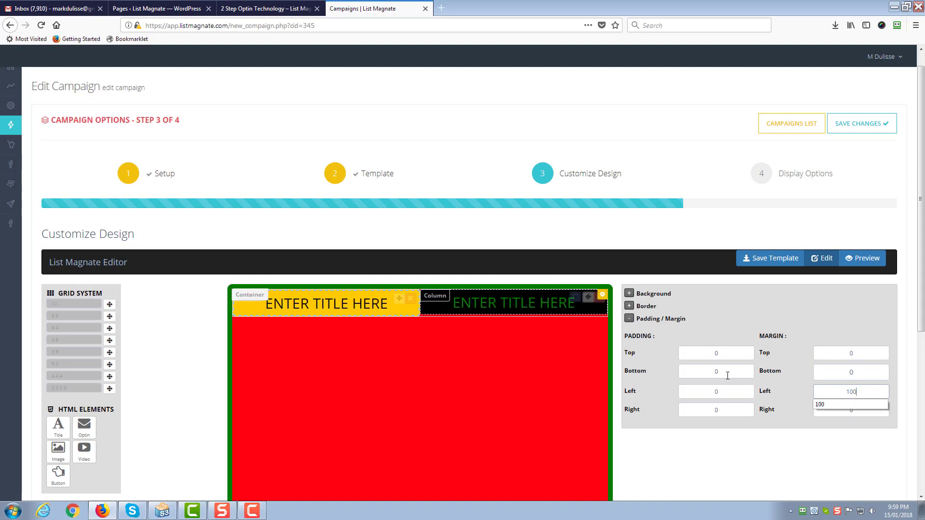
pyautogui.doubleClick(851, 391)
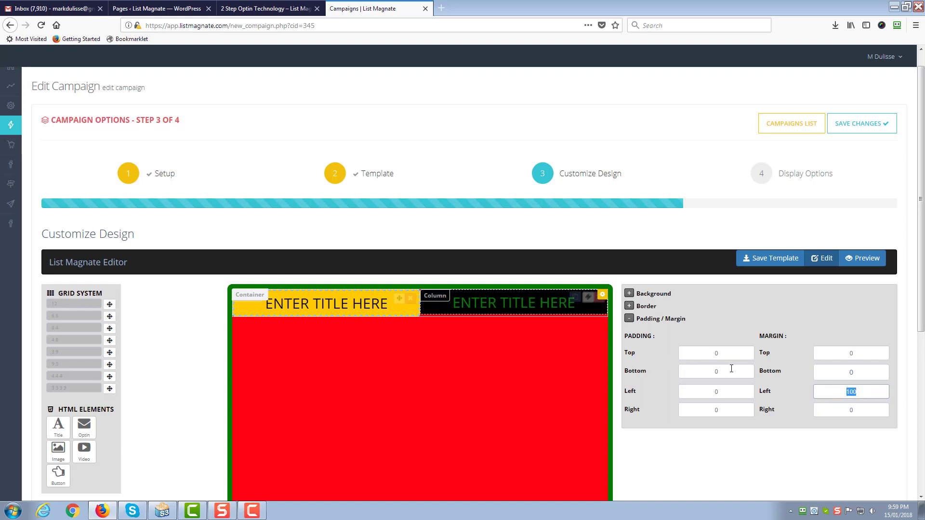
pyautogui.write('0')
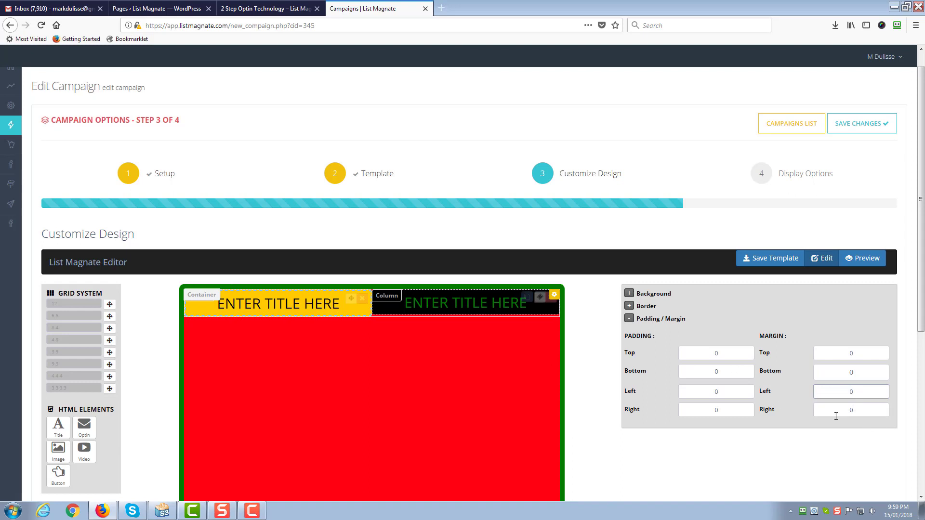
# Try a right margin of 100 on the main container and reset it to 0.
pyautogui.doubleClick(825, 417)
pyautogui.write('100')
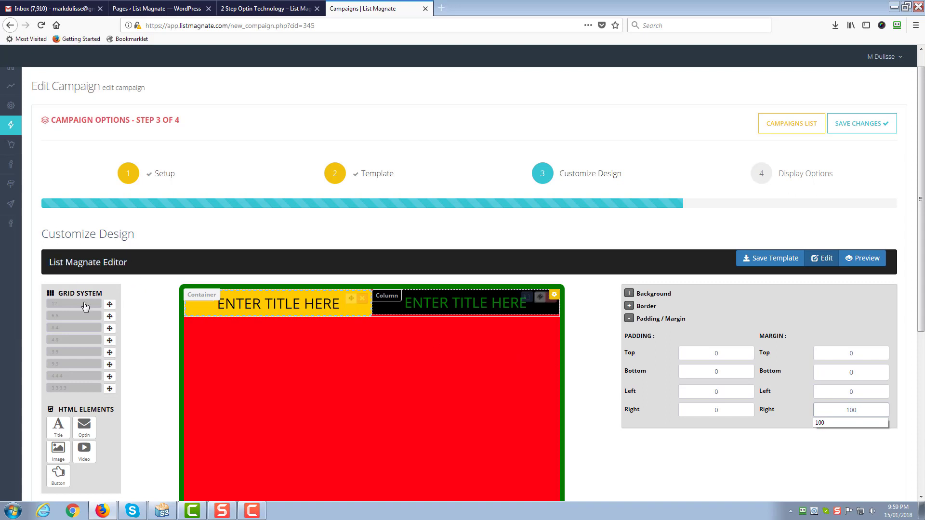
pyautogui.doubleClick(870, 414)
pyautogui.click(846, 408)
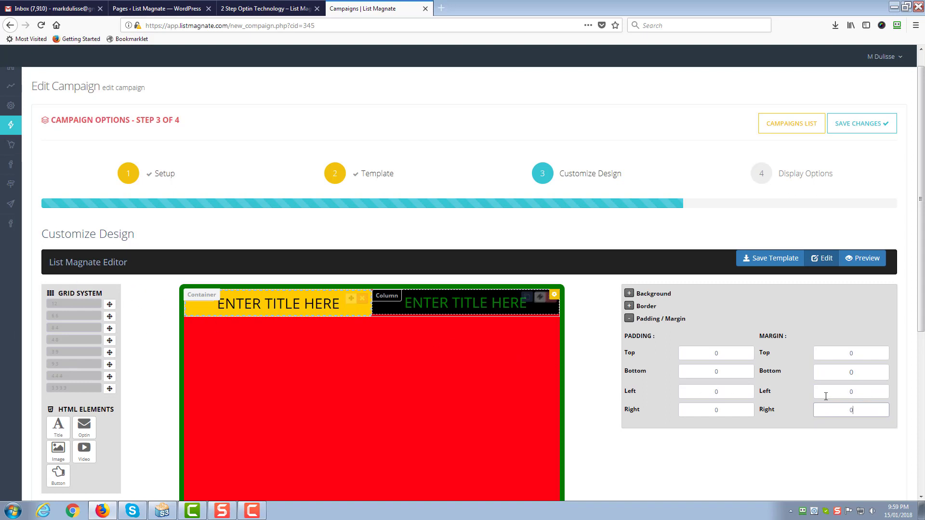
# Set the main container's left margin to 100 and save the campaign changes.
pyautogui.doubleClick(825, 393)
pyautogui.write('100')
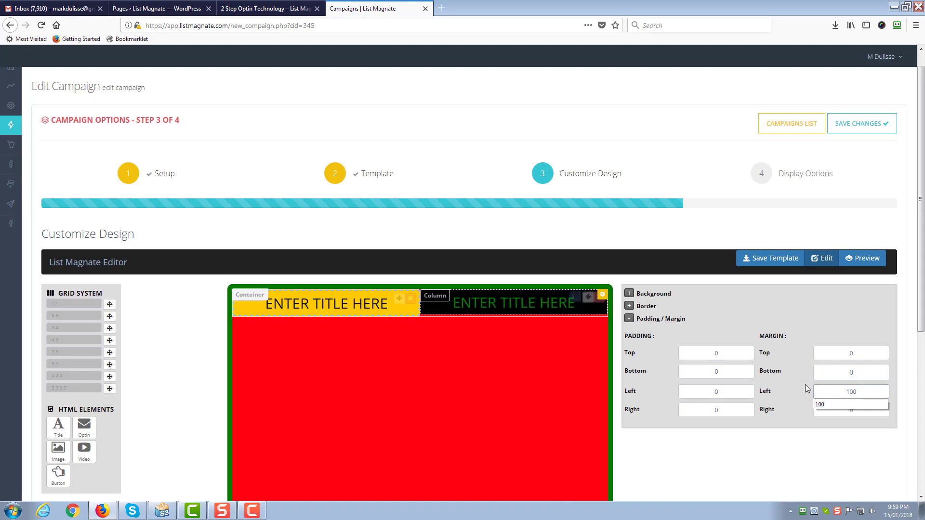
# Reload the public 2 Step Optin Technology page to check the container's horizontal position.
pyautogui.click(269, 9)
pyautogui.click(294, 26)
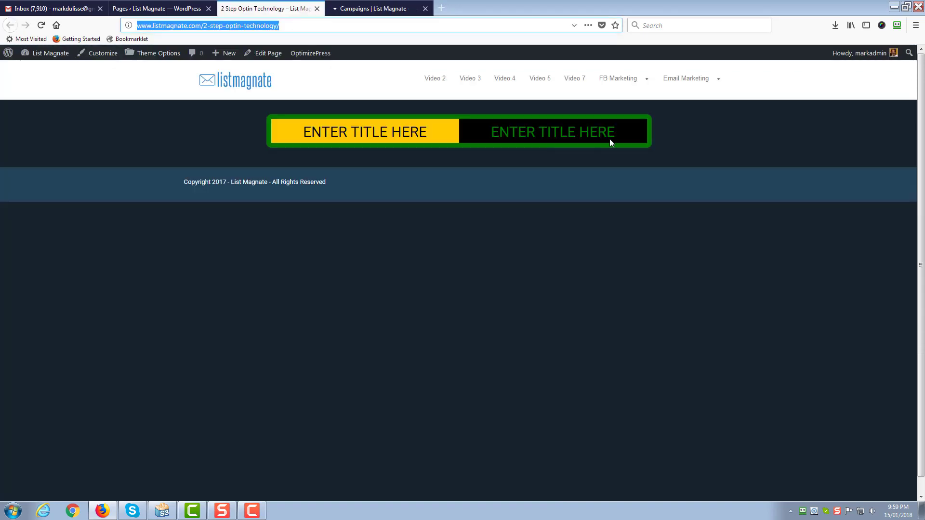
pyautogui.click(290, 24)
pyautogui.press('Return')
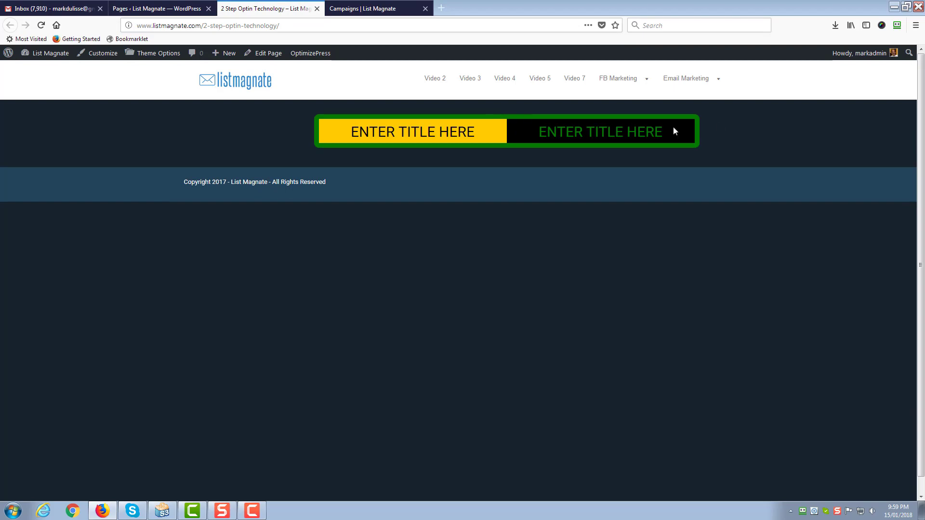
# Reopen the Visual Editor Test campaign at Customize Design and set the main container's left margin to 0.
pyautogui.click(364, 10)
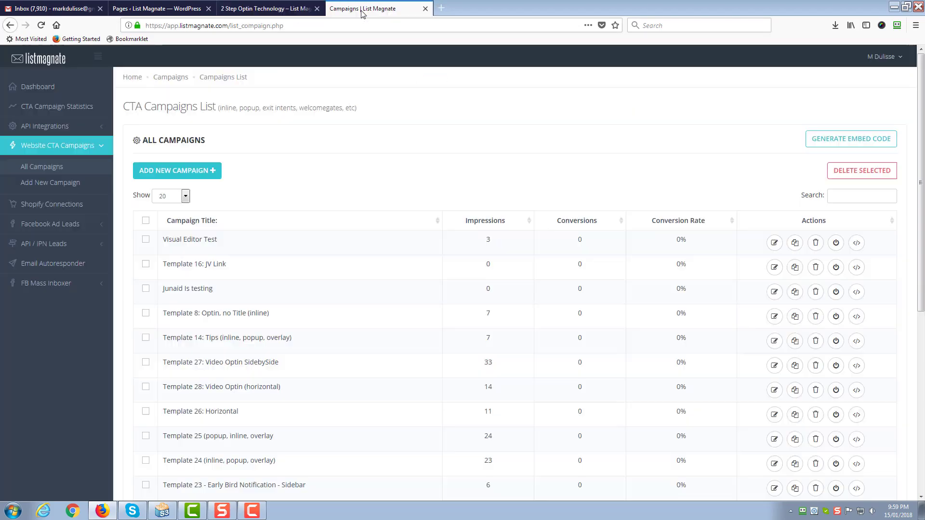
pyautogui.click(775, 243)
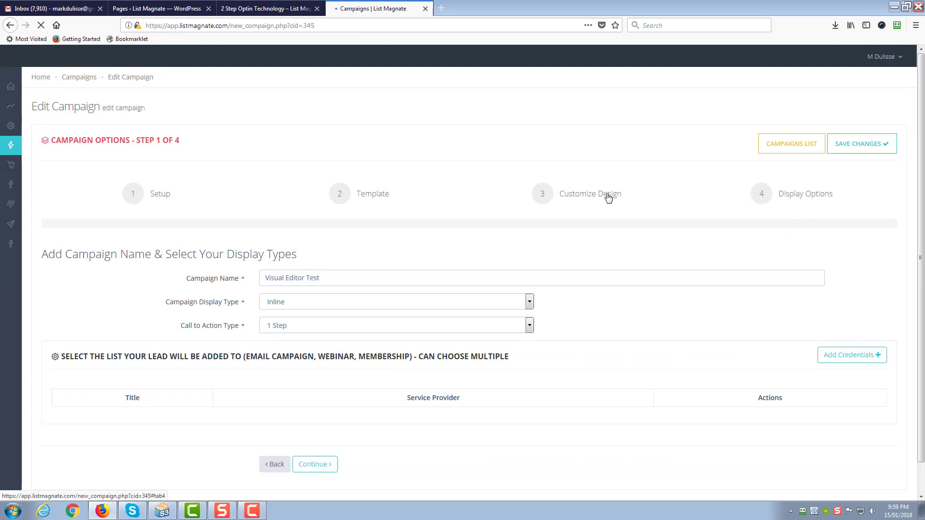
pyautogui.click(606, 195)
pyautogui.click(603, 295)
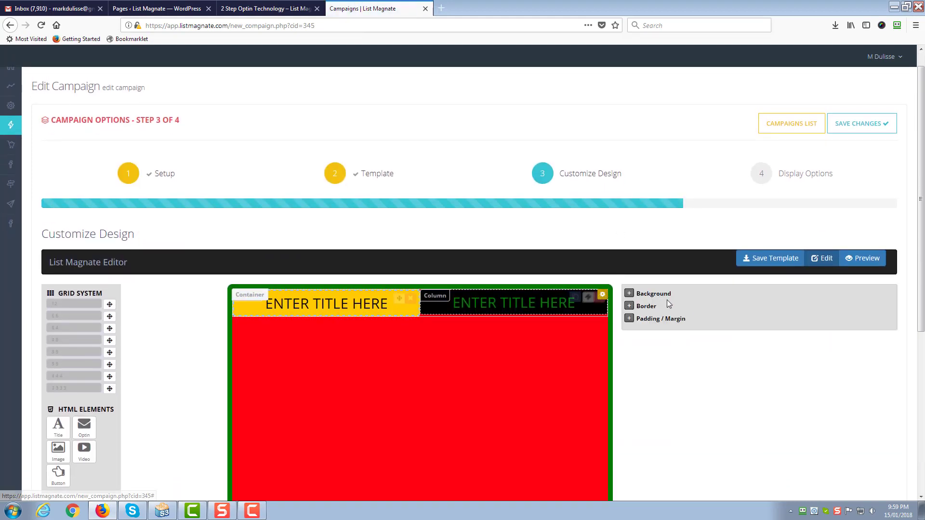
pyautogui.click(630, 318)
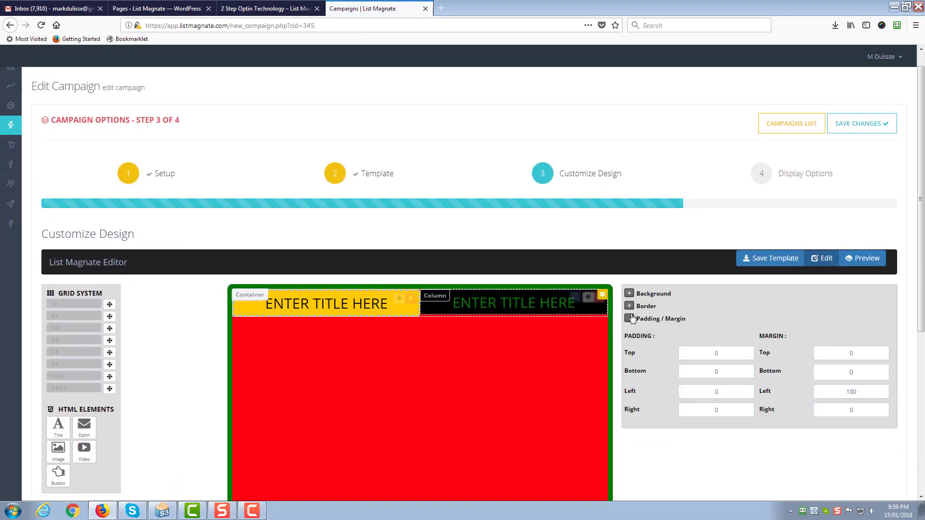
pyautogui.doubleClick(857, 391)
pyautogui.write('0')
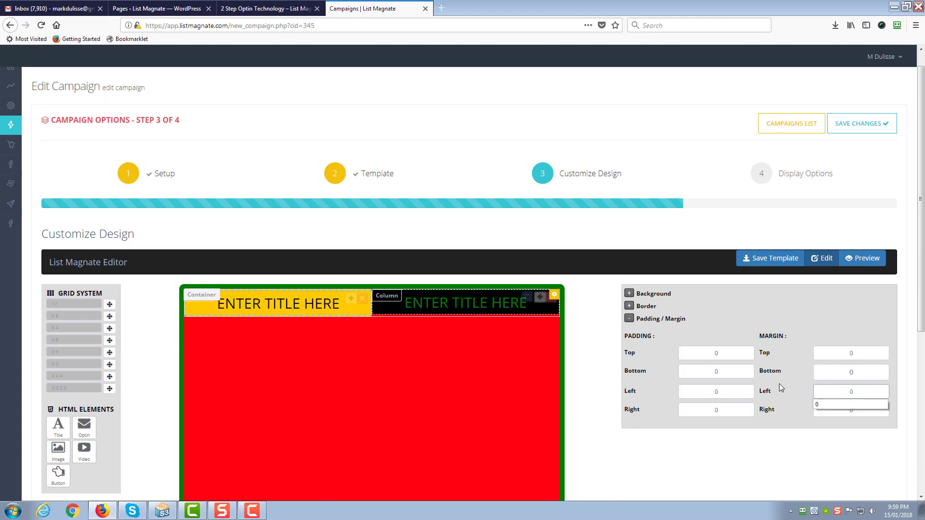
pyautogui.click(773, 413)
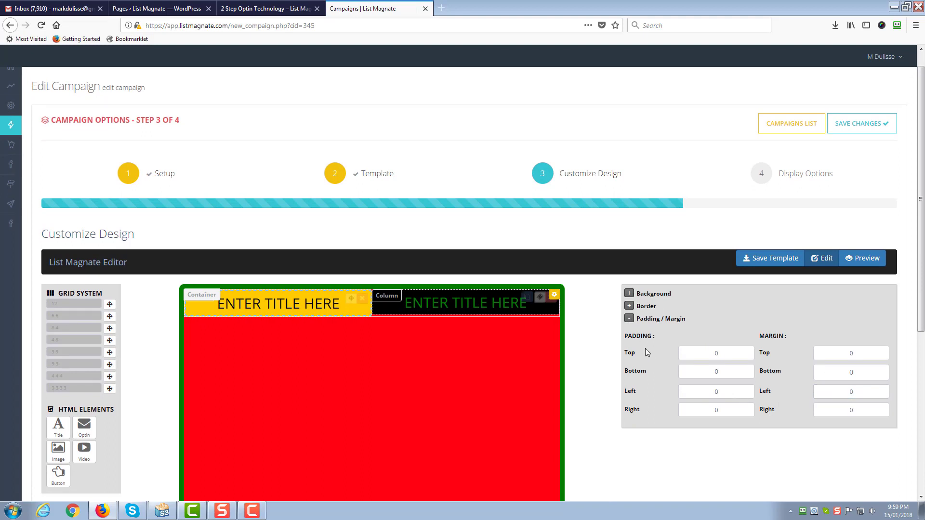
# Set the main container's left and right padding to 50.
pyautogui.click(724, 391)
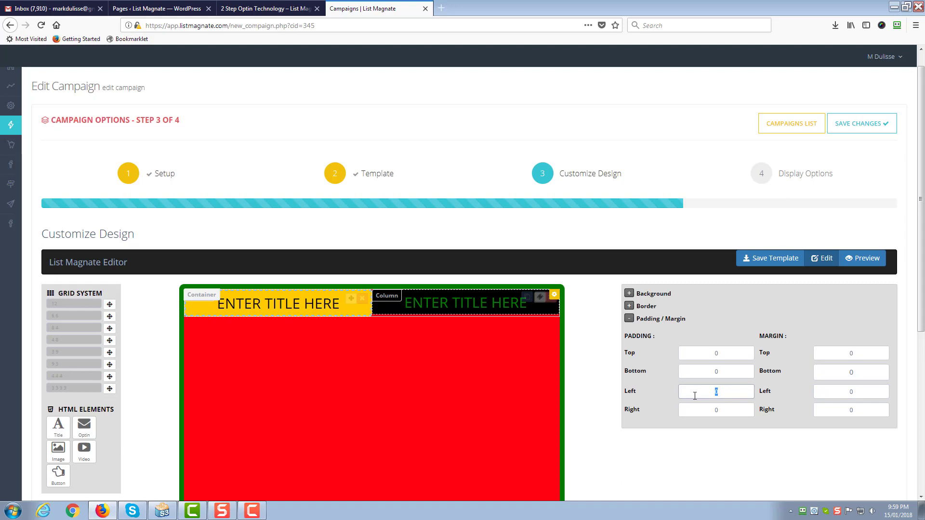
pyautogui.write('50')
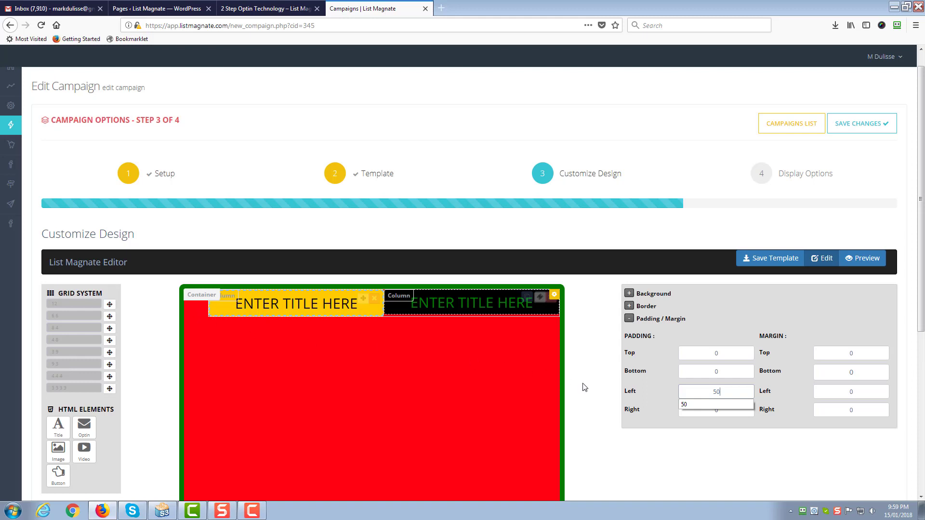
pyautogui.click(646, 401)
pyautogui.click(704, 413)
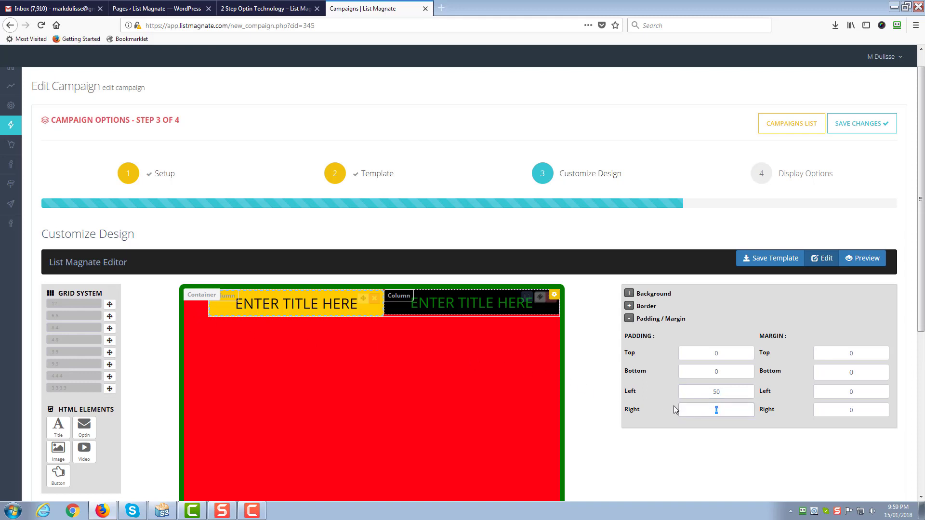
pyautogui.write('50')
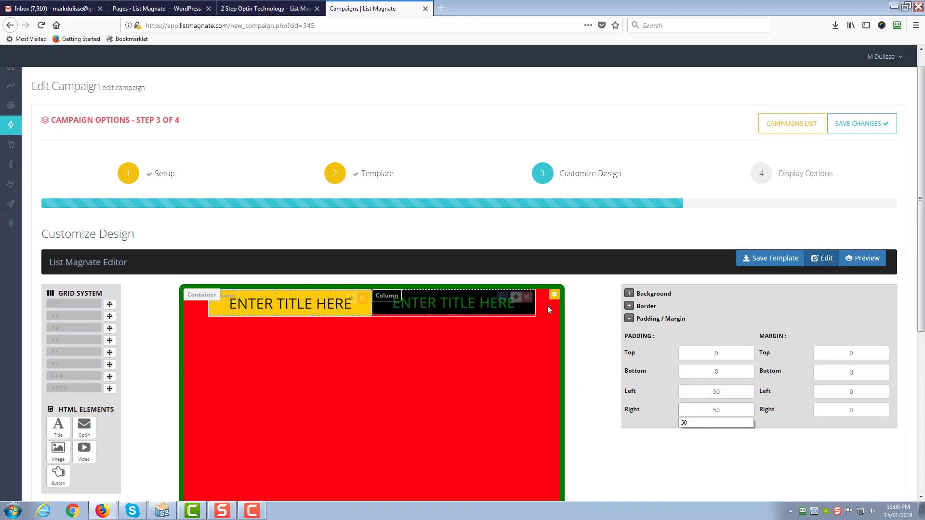
# Set the main container's top and bottom padding to 50.
pyautogui.click(684, 357)
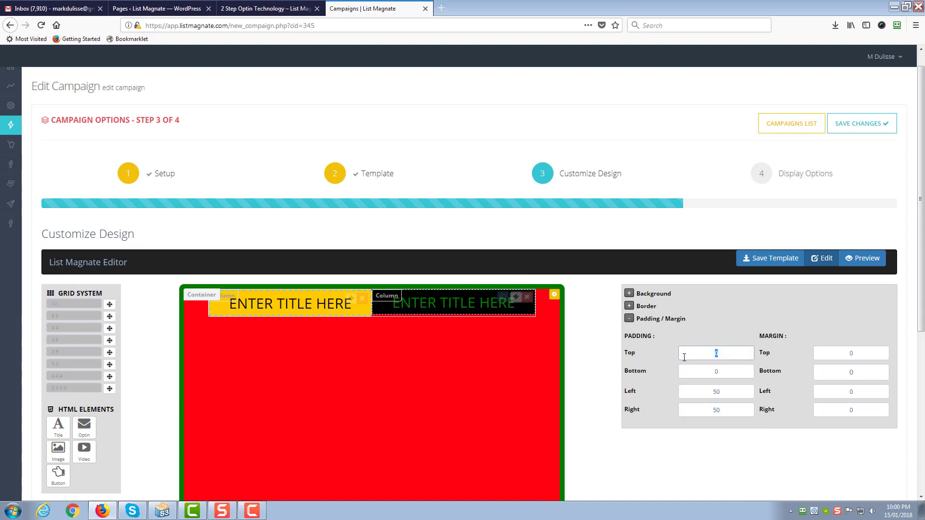
pyautogui.write('50')
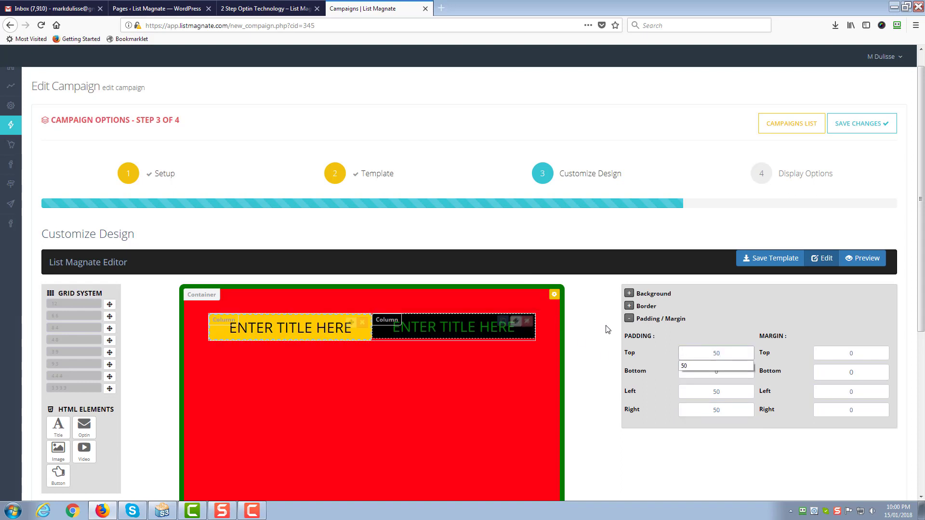
pyautogui.click(687, 364)
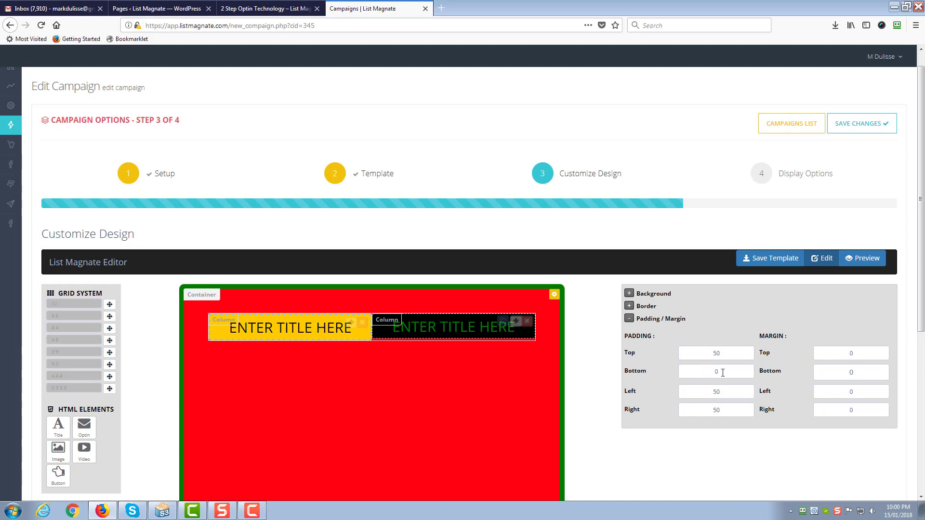
pyautogui.write('5')
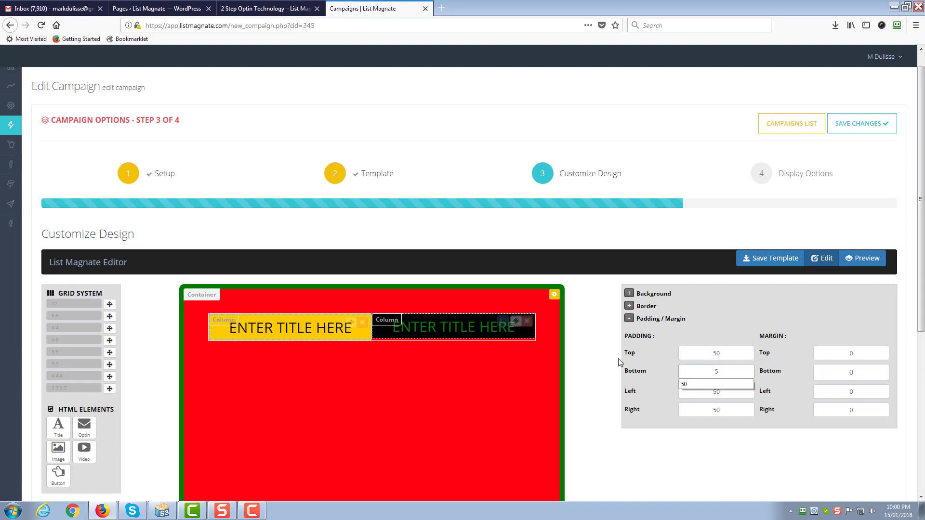
pyautogui.write('0')
pyautogui.click(668, 378)
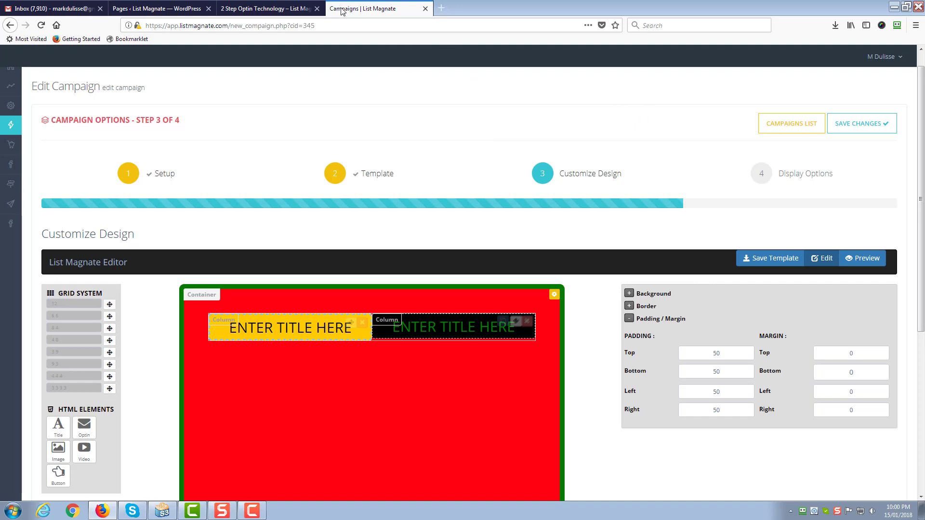
# Save the campaign changes and reload the public 2 Step Optin Technology page to check the container's padding.
pyautogui.click(297, 10)
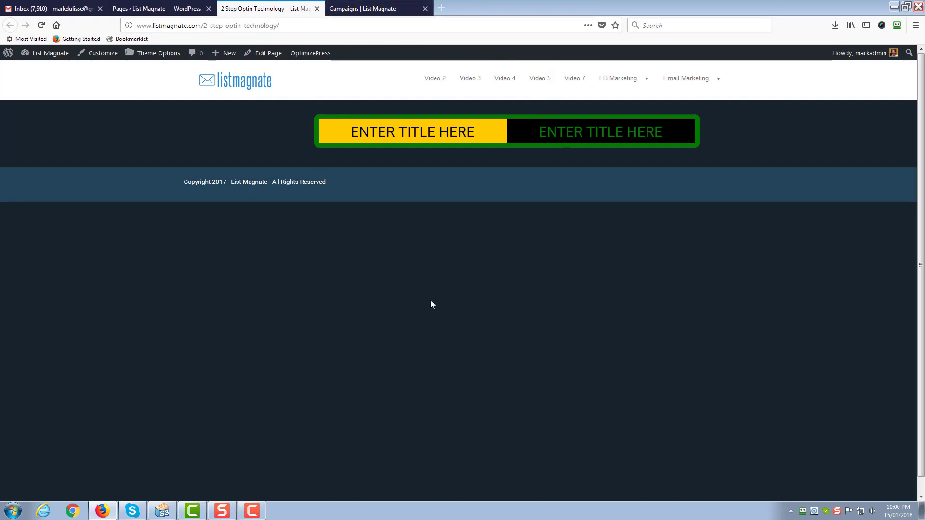
pyautogui.click(393, 9)
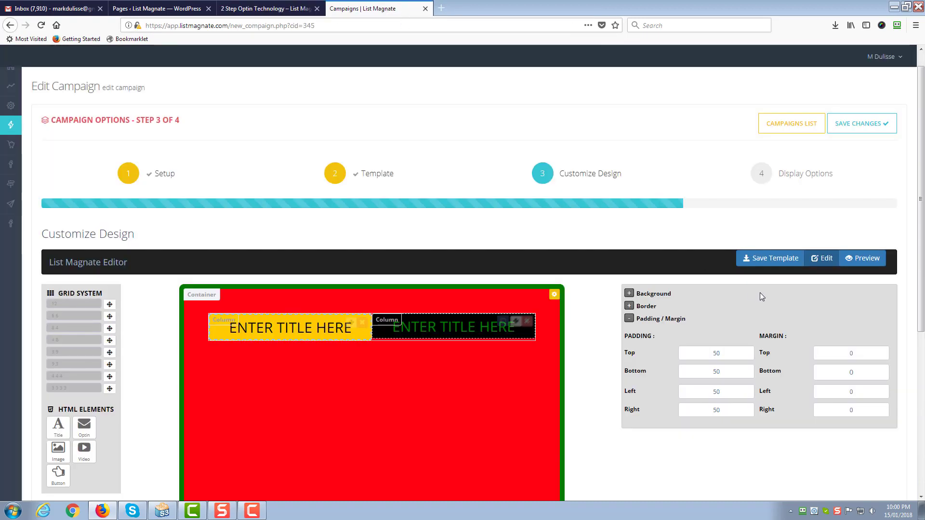
pyautogui.click(862, 124)
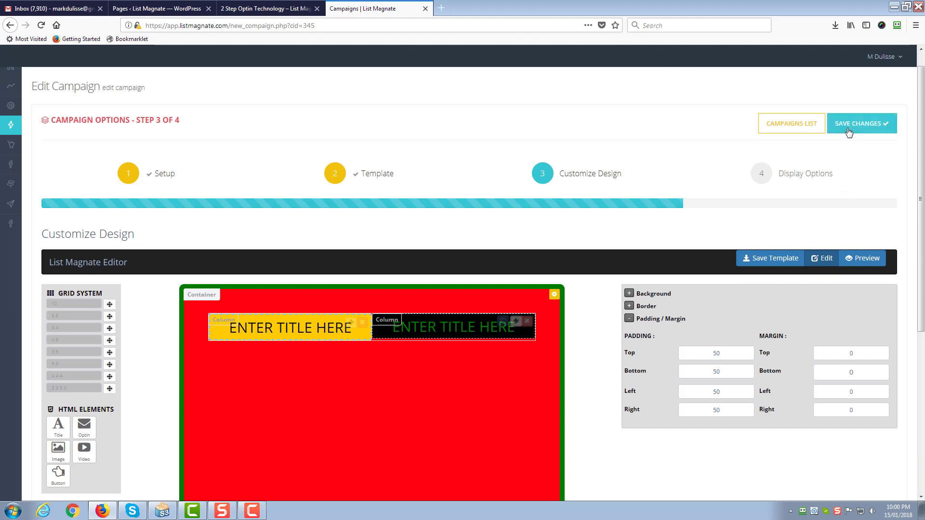
pyautogui.click(290, 8)
pyautogui.click(348, 26)
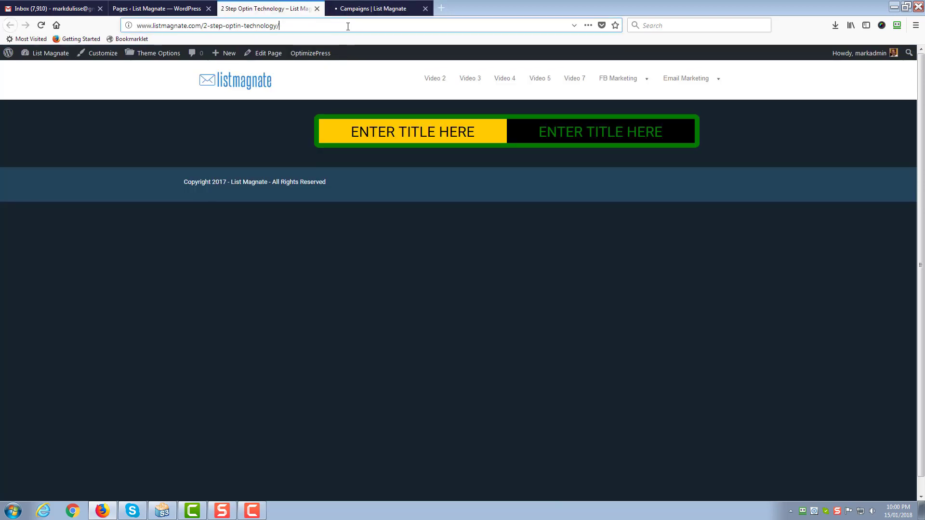
pyautogui.press('Return')
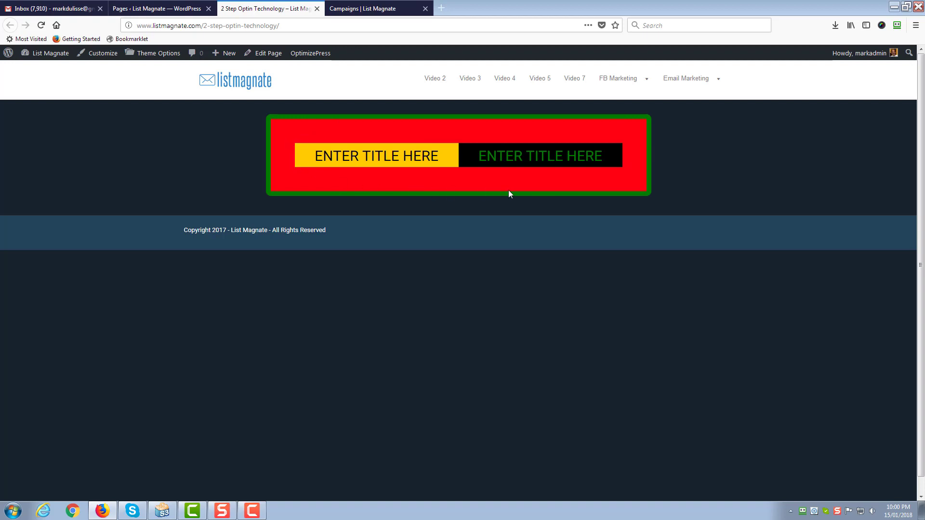
# Reopen the Visual Editor Test campaign at Customize Design and set the main container's top and bottom padding to 0.
pyautogui.click(359, 10)
pyautogui.click(774, 243)
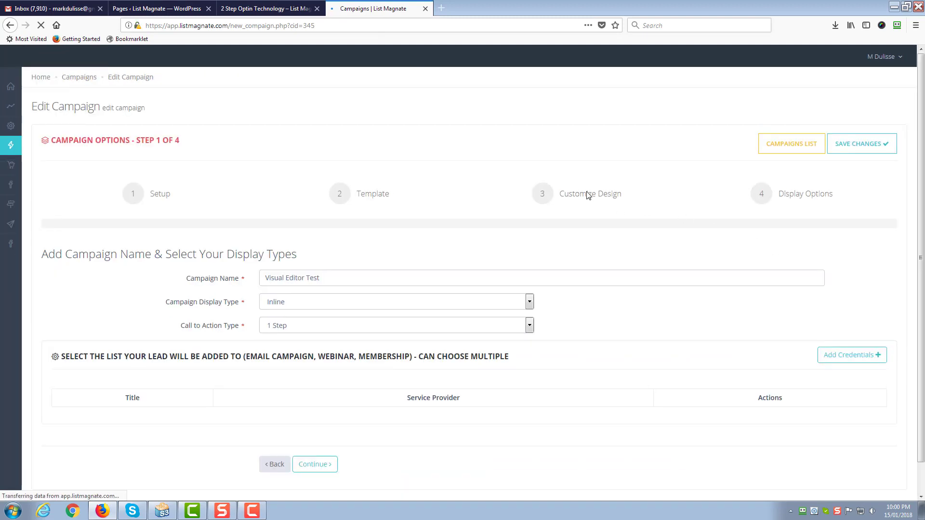
pyautogui.click(588, 195)
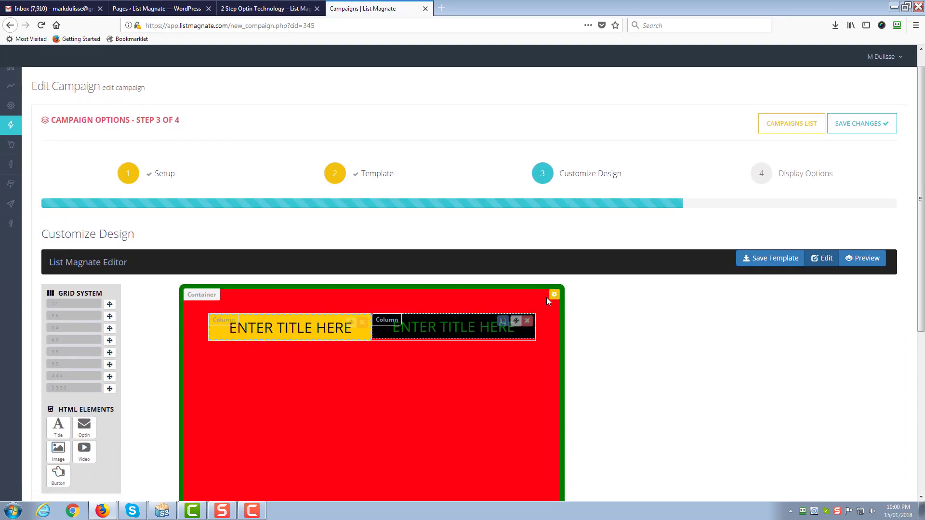
pyautogui.click(554, 295)
pyautogui.click(629, 319)
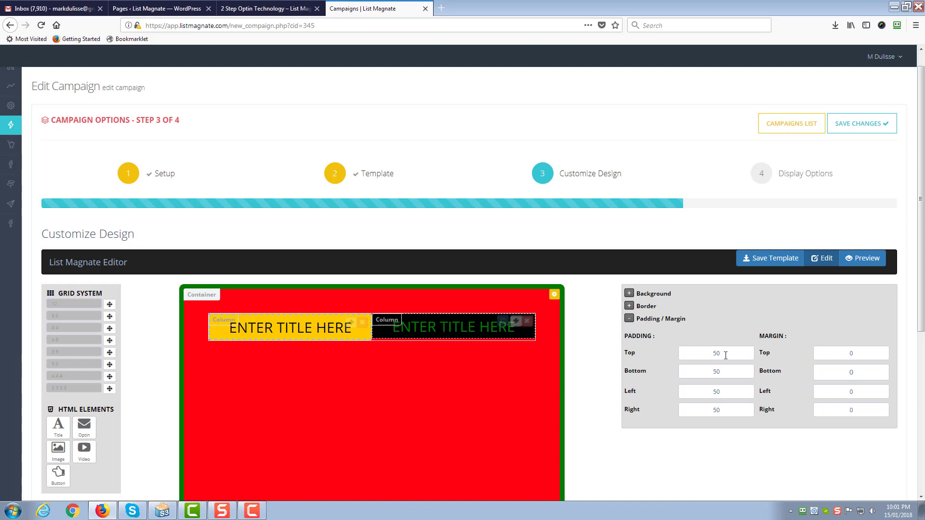
pyautogui.moveTo(726, 355); pyautogui.dragTo(686, 358)
pyautogui.write('0')
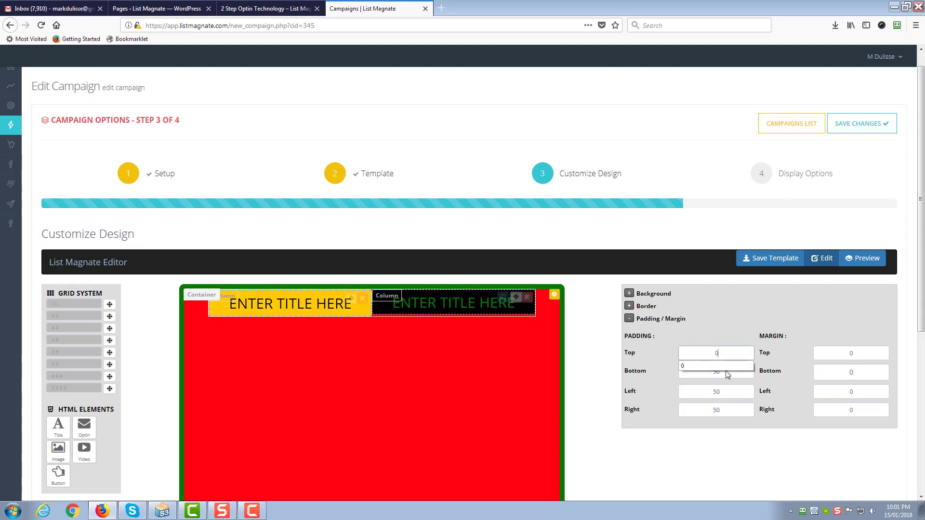
pyautogui.doubleClick(726, 371)
pyautogui.write('0')
# Set the main container's left and right padding to 0.
pyautogui.doubleClick(713, 391)
pyautogui.write('0')
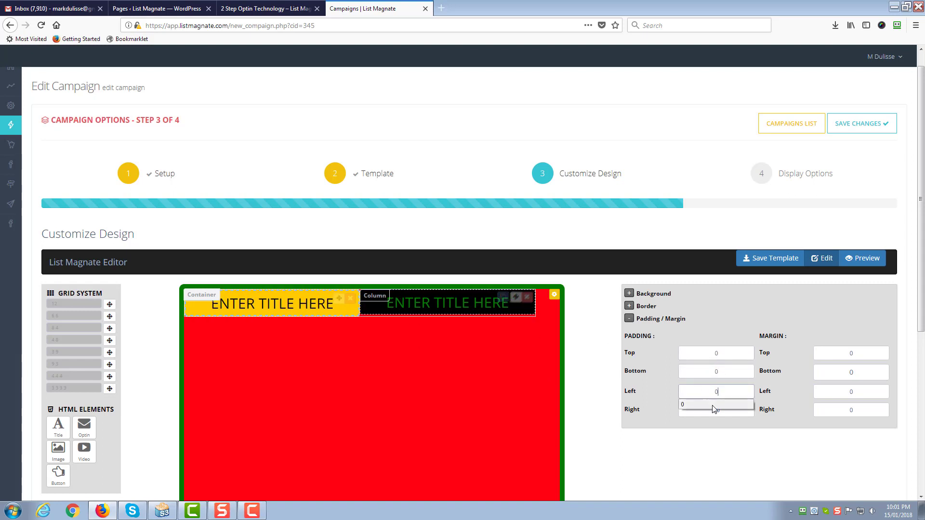
pyautogui.doubleClick(692, 410)
pyautogui.write('0')
pyautogui.click(595, 310)
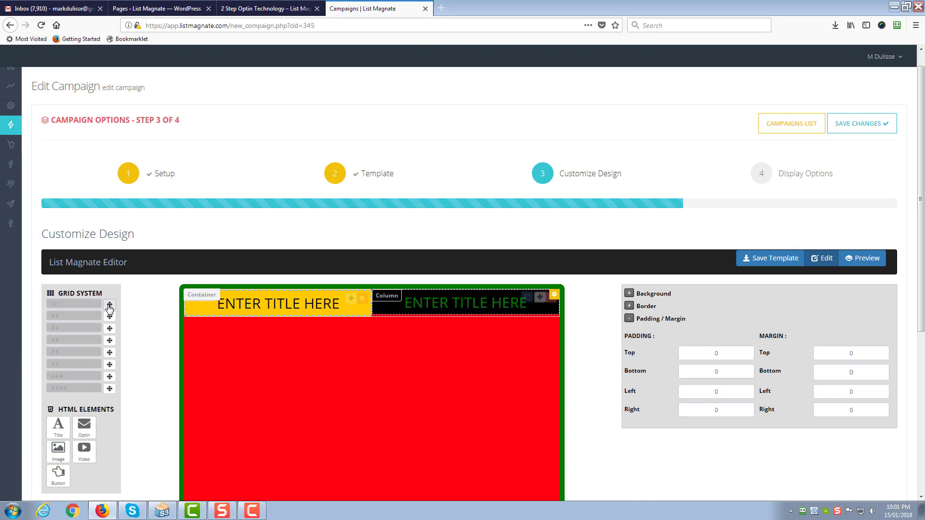
# Add a full-width single-column row below the two titles and place a Video element in it.
pyautogui.moveTo(110, 307); pyautogui.dragTo(288, 328)
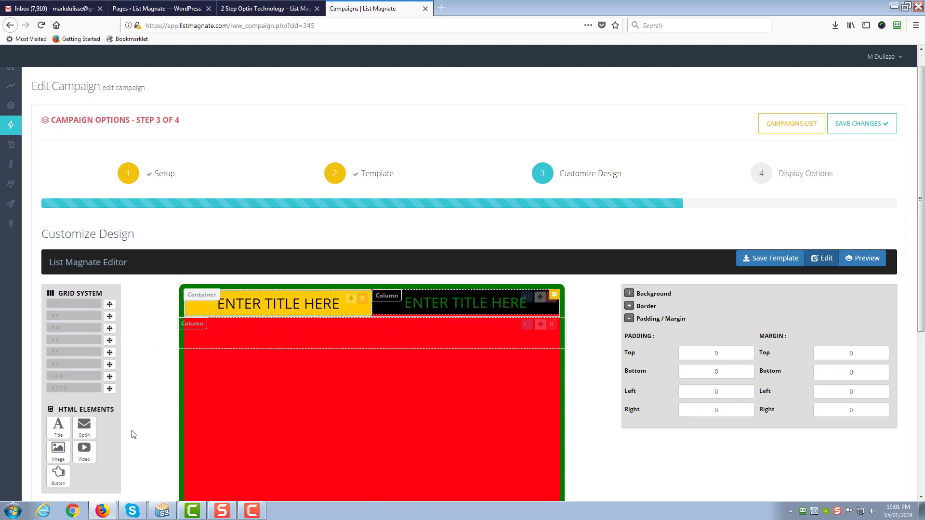
pyautogui.moveTo(83, 455); pyautogui.dragTo(297, 330)
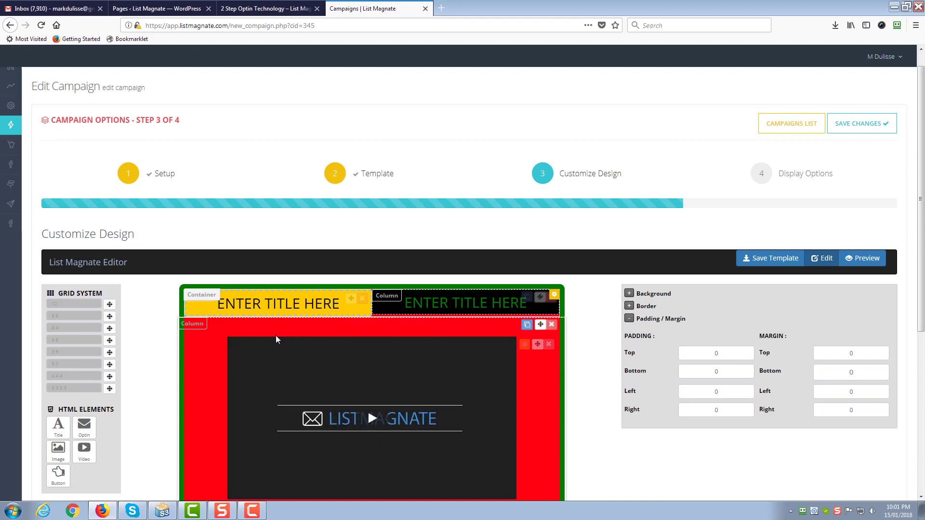
pyautogui.scroll(-2, 276, 335)
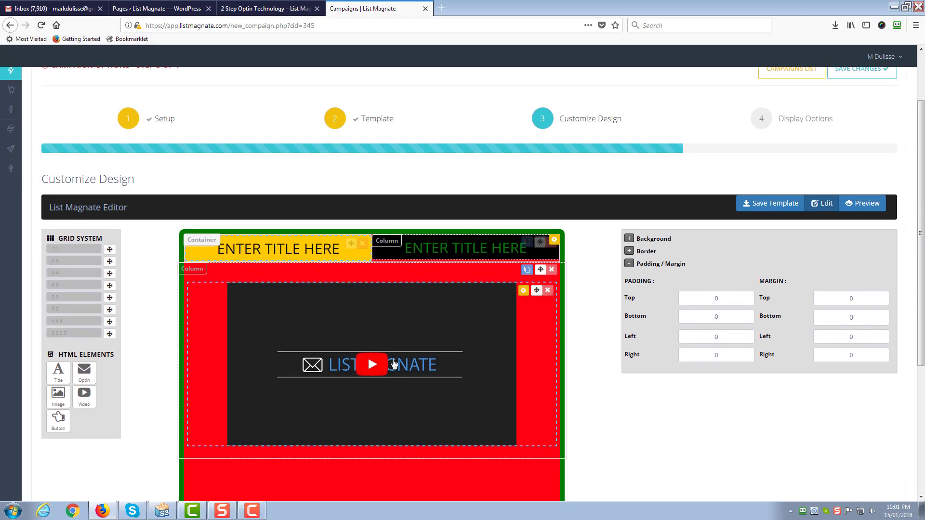
pyautogui.scroll(2, 790, 135)
# Save the campaign with its new video and reload the public 2 Step Optin Technology page to check it.
pyautogui.click(862, 124)
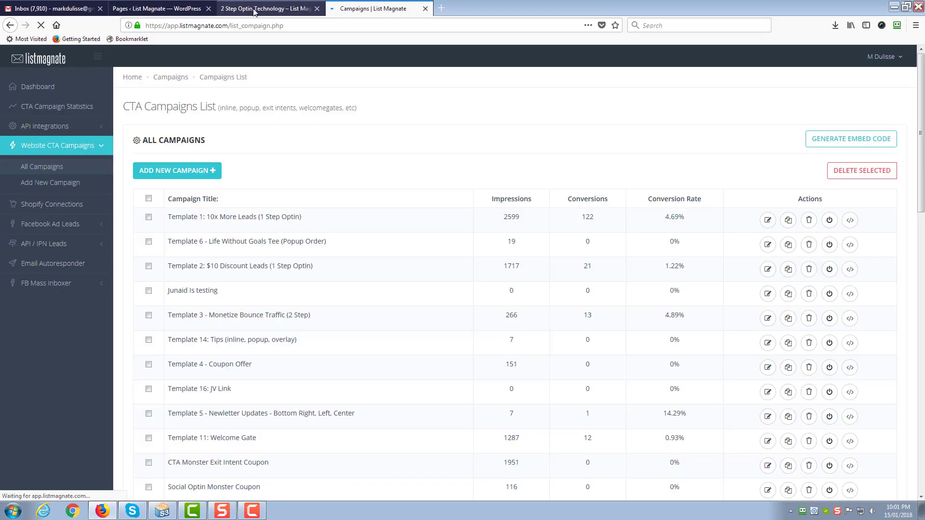
pyautogui.click(282, 9)
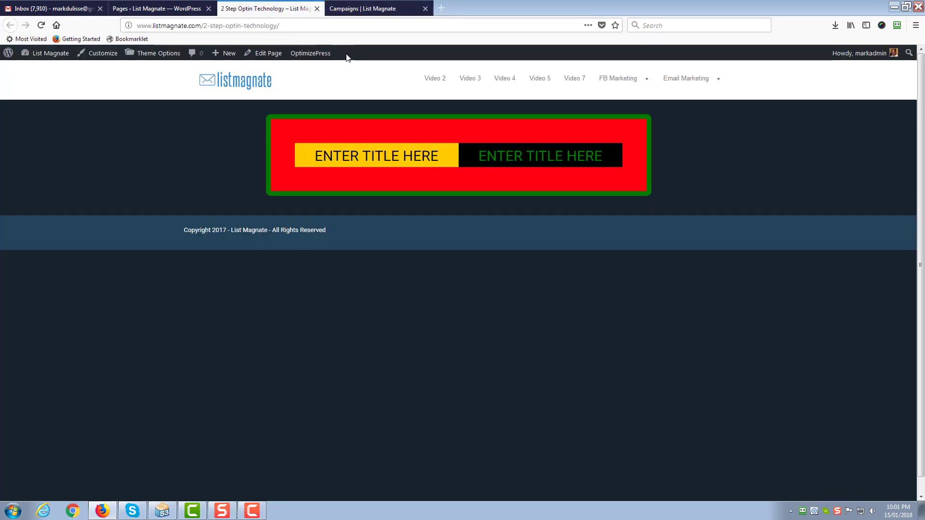
pyautogui.doubleClick(332, 28)
pyautogui.press('Return')
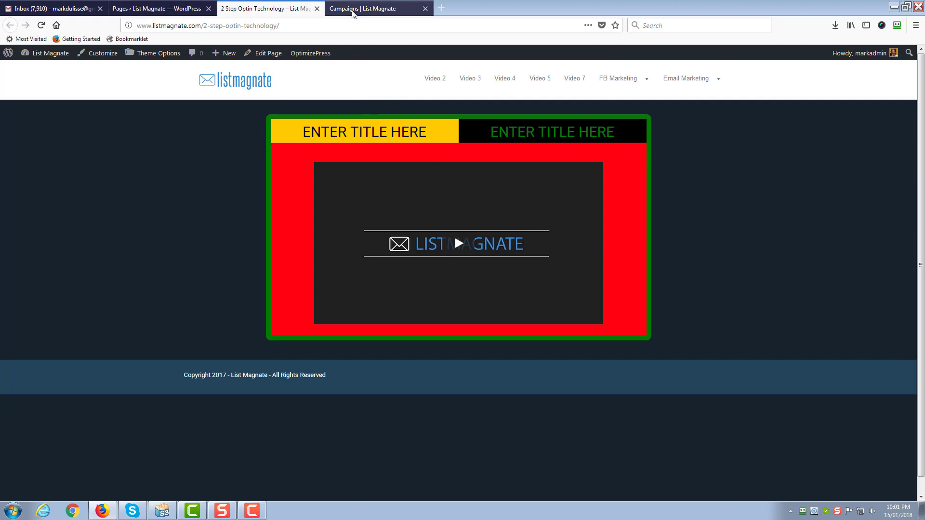
# Reopen the Visual Editor Test campaign at Customize Design and look at the video element's margin settings.
pyautogui.click(364, 8)
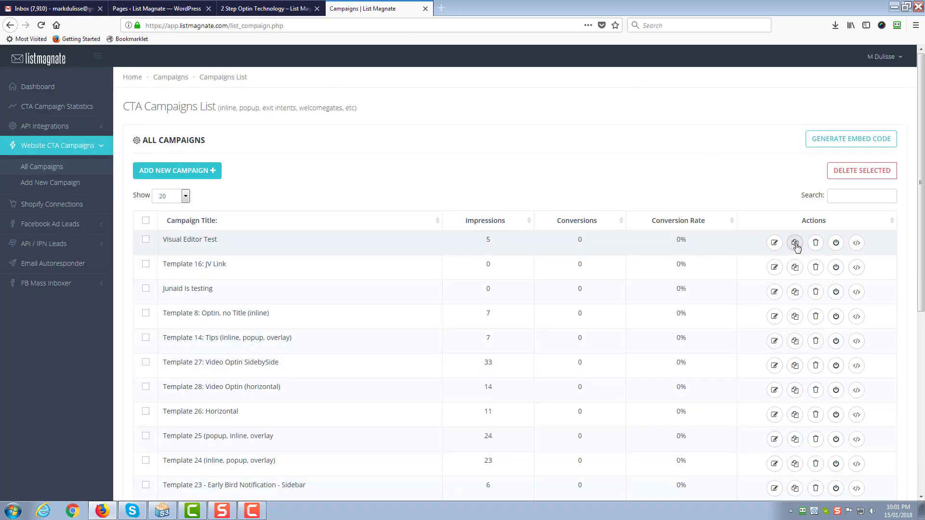
pyautogui.click(781, 245)
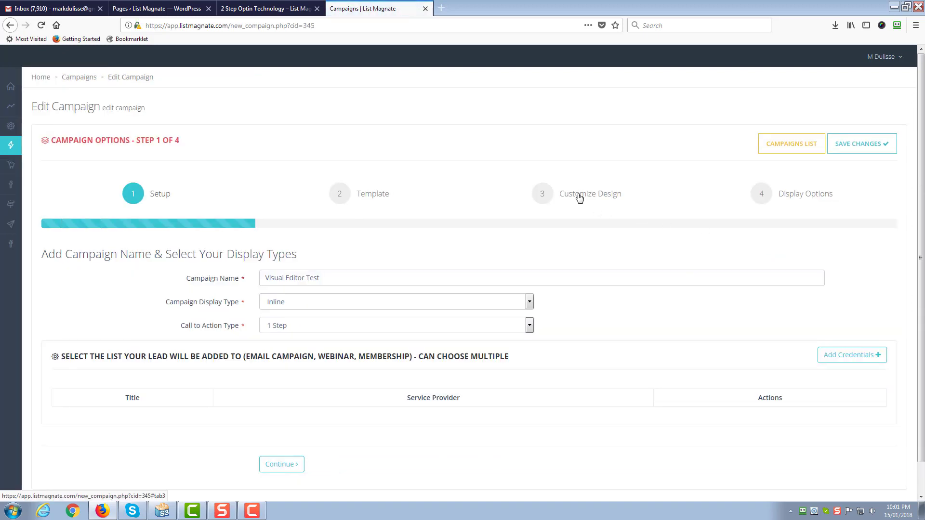
pyautogui.click(579, 196)
pyautogui.scroll(-3, 496, 302)
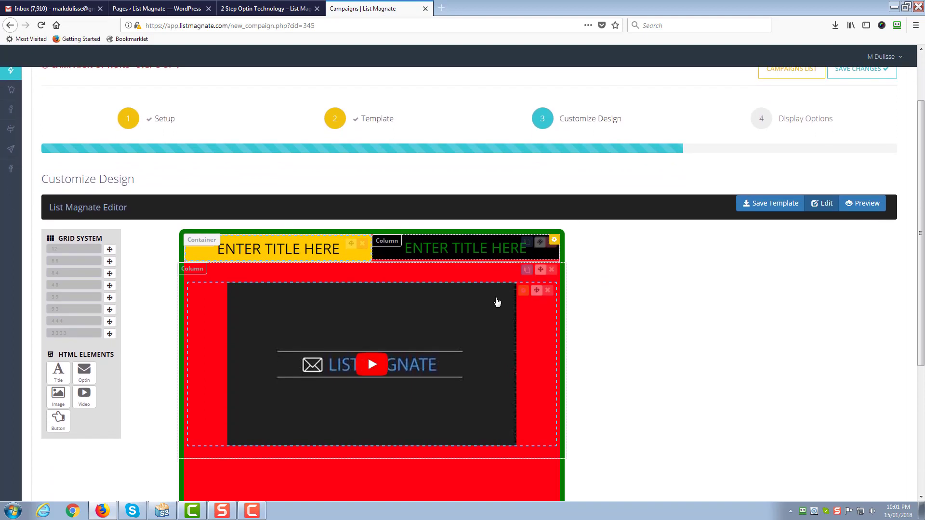
pyautogui.click(524, 292)
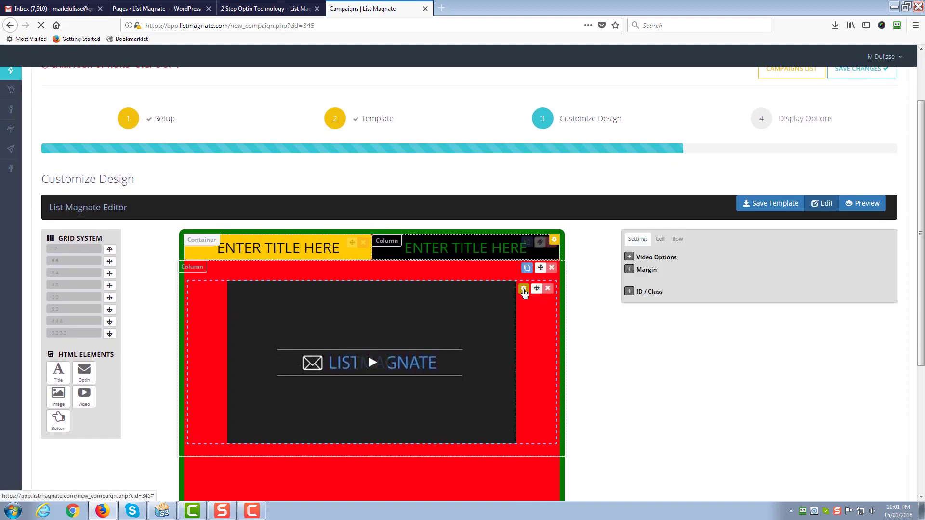
pyautogui.click(632, 270)
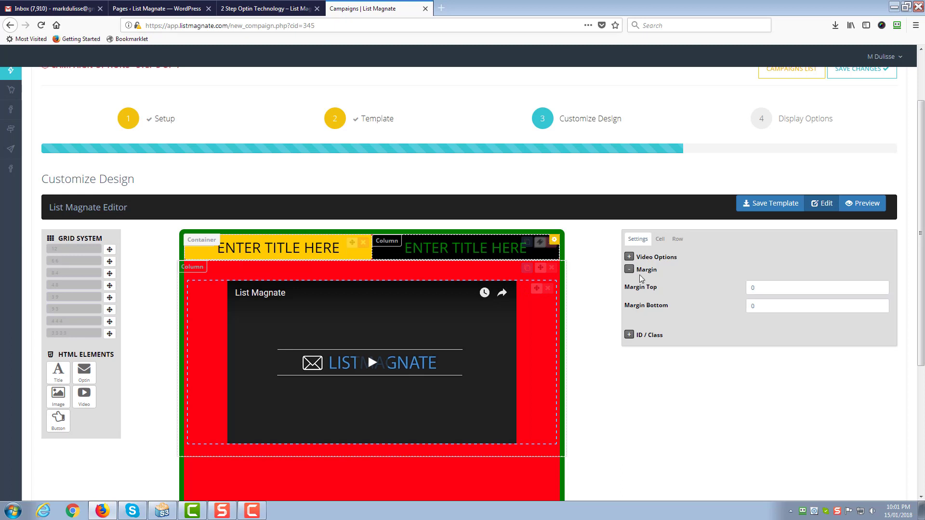
pyautogui.click(630, 270)
# Set the video cell's top, bottom, left and right padding to 0.
pyautogui.click(658, 239)
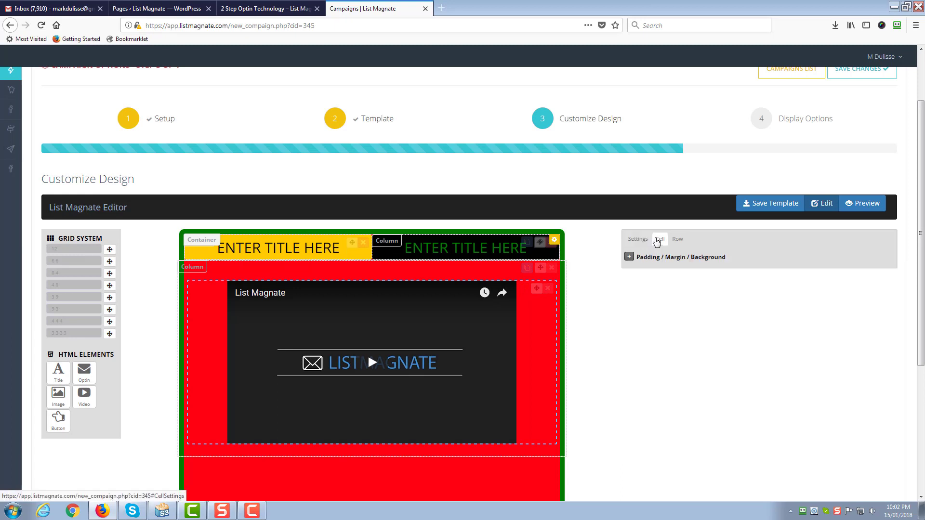
pyautogui.click(629, 257)
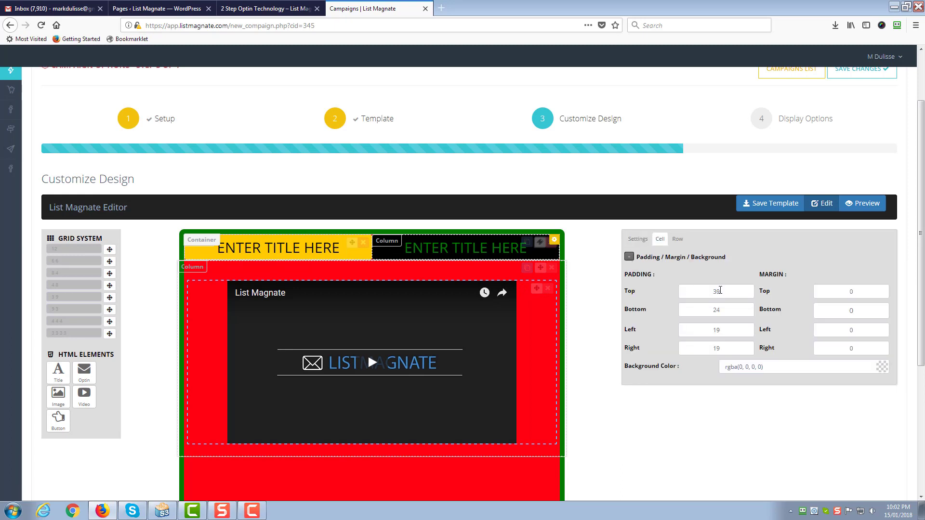
pyautogui.write('0')
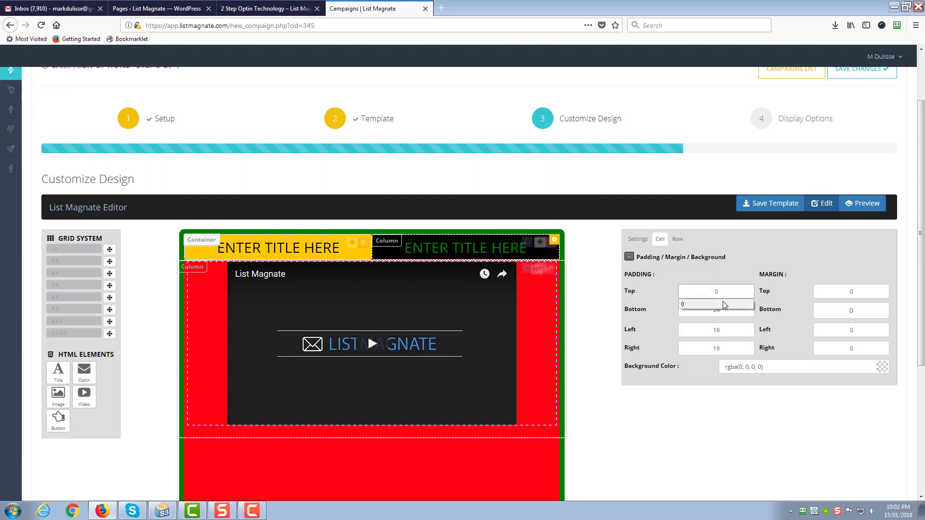
pyautogui.moveTo(723, 315); pyautogui.dragTo(694, 349)
pyautogui.write('000')
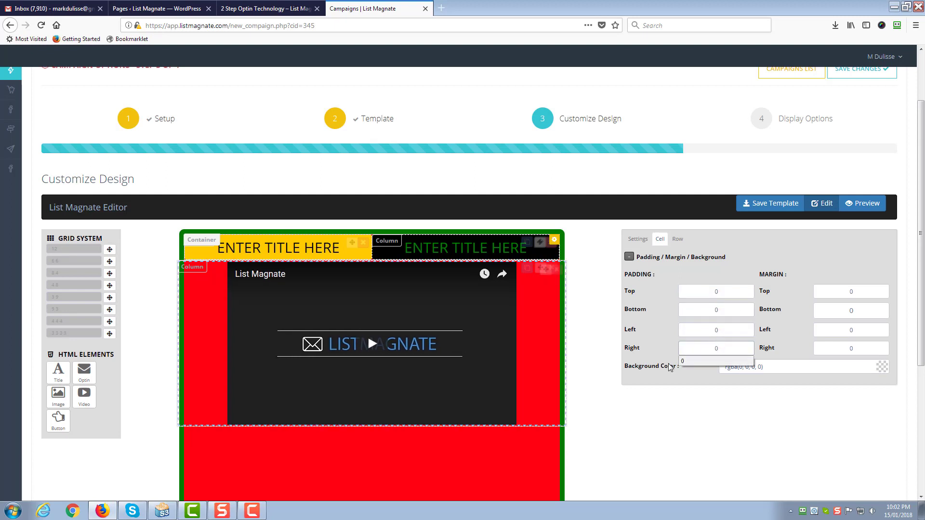
pyautogui.click(656, 385)
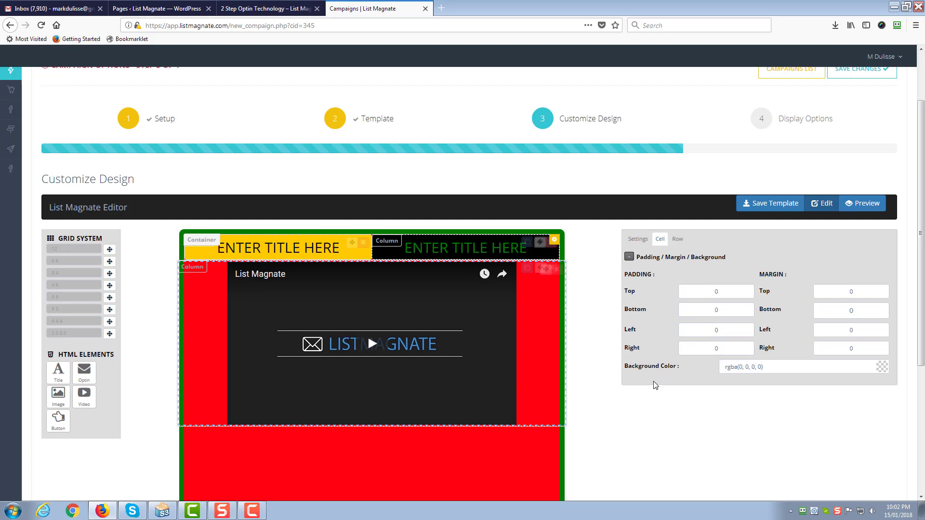
# Set the video row's left and right margins to 0.
pyautogui.click(677, 241)
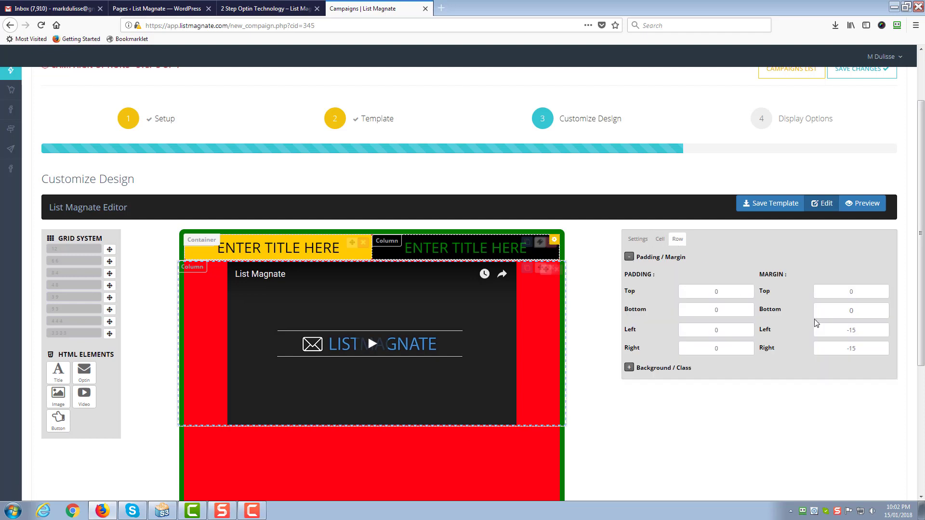
pyautogui.doubleClick(863, 330)
pyautogui.write('0')
pyautogui.doubleClick(859, 348)
pyautogui.write('0')
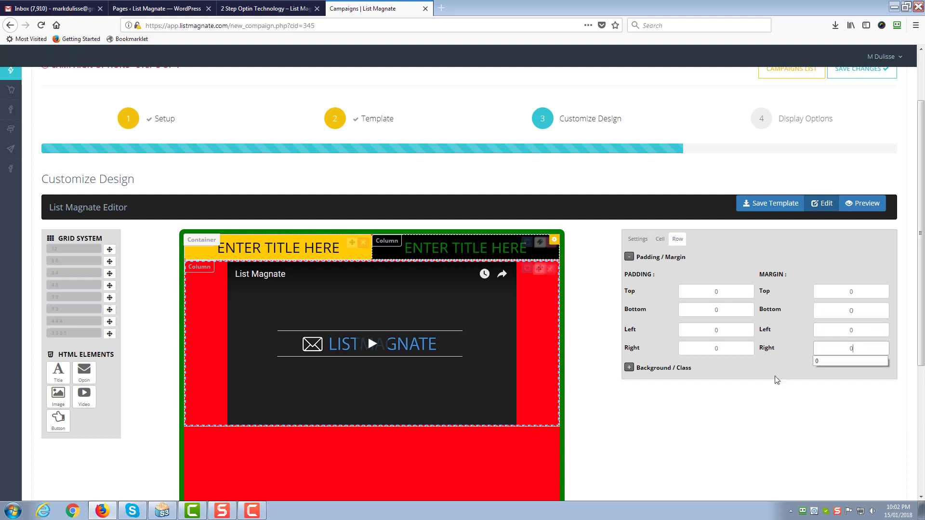
pyautogui.click(760, 388)
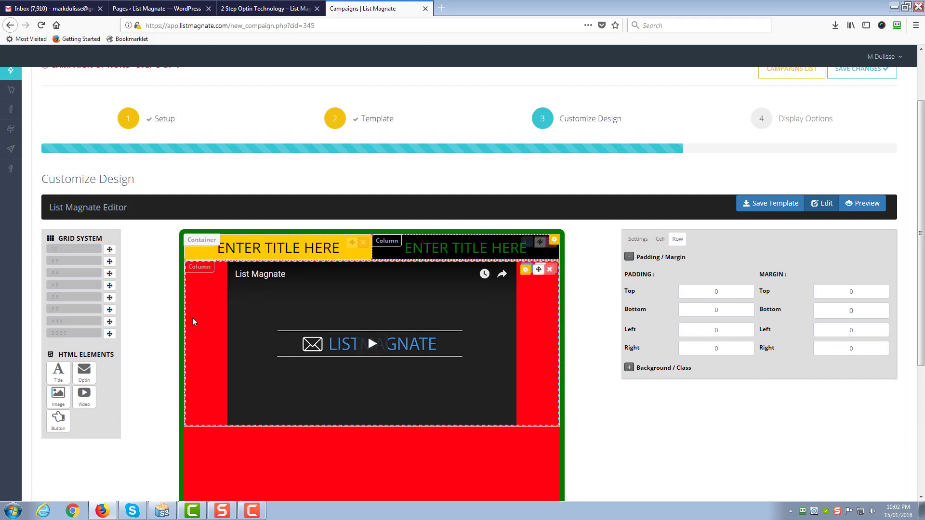
# Examine the video element's Video Options, including its width.
pyautogui.click(526, 270)
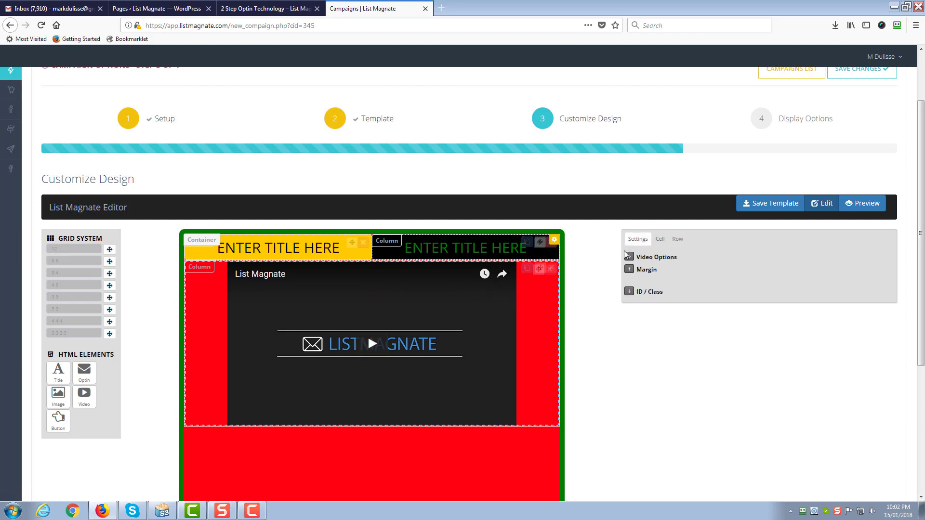
pyautogui.click(629, 257)
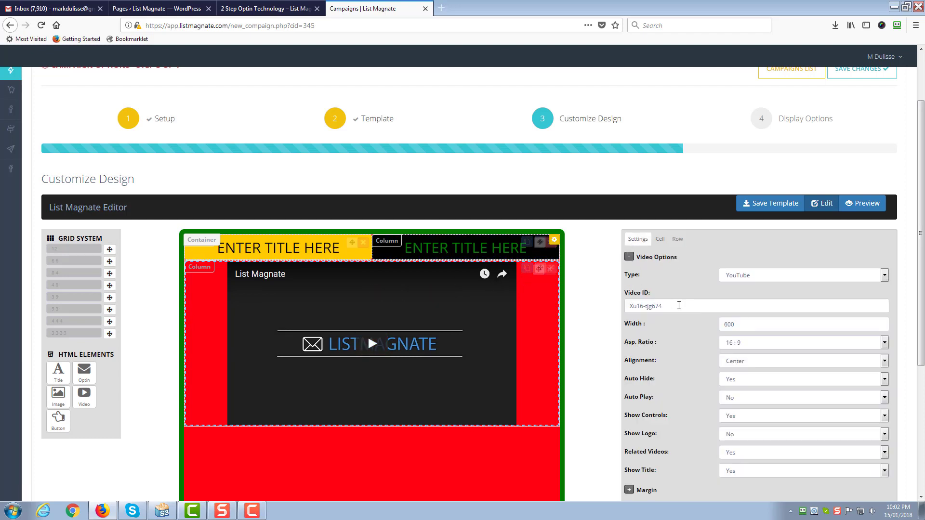
pyautogui.click(739, 323)
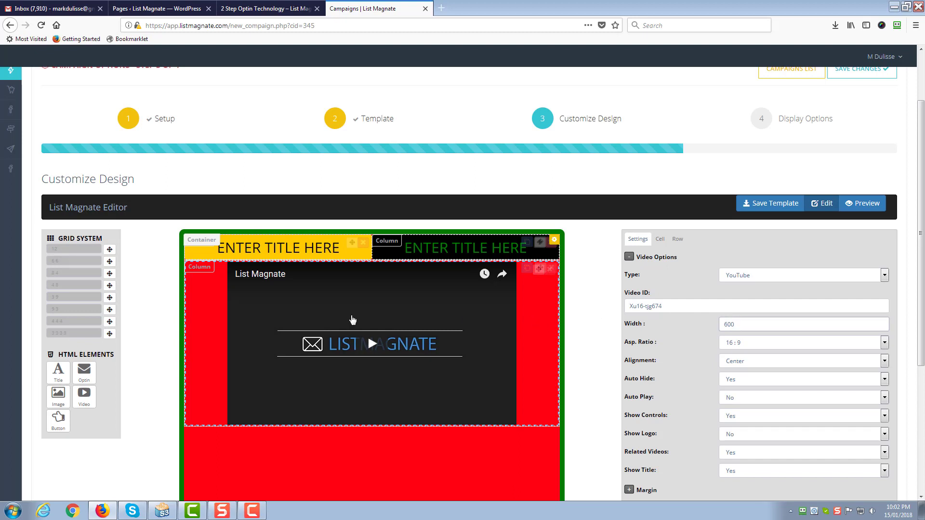
# Check the container's popup width in its background settings and set the video element's width to 800.
pyautogui.click(554, 240)
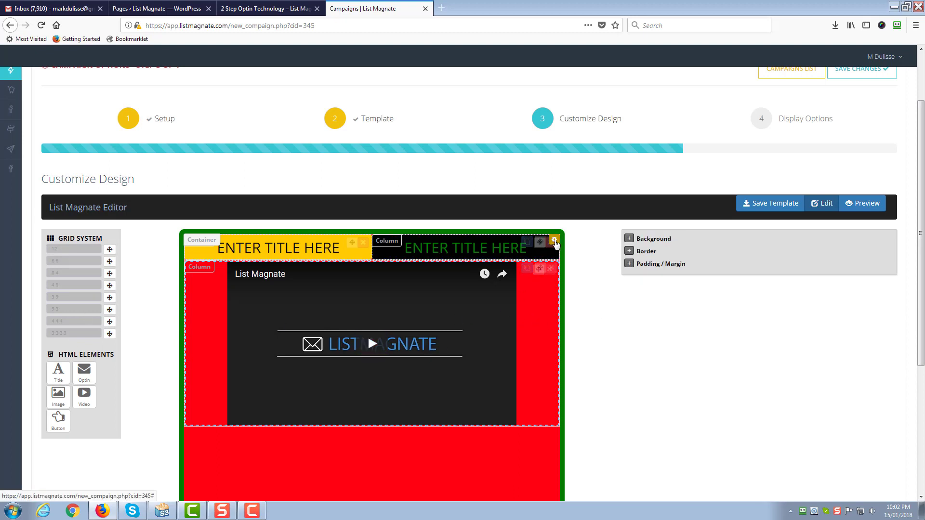
pyautogui.click(629, 239)
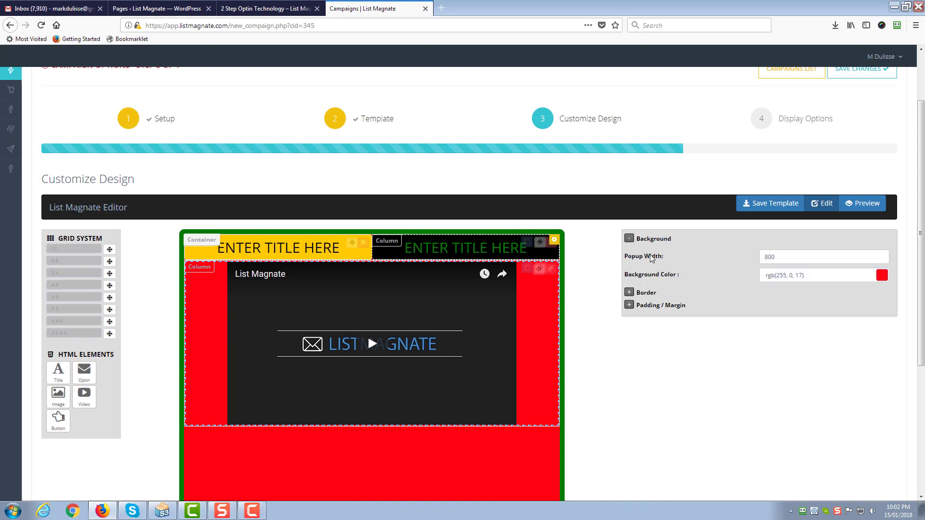
pyautogui.doubleClick(790, 261)
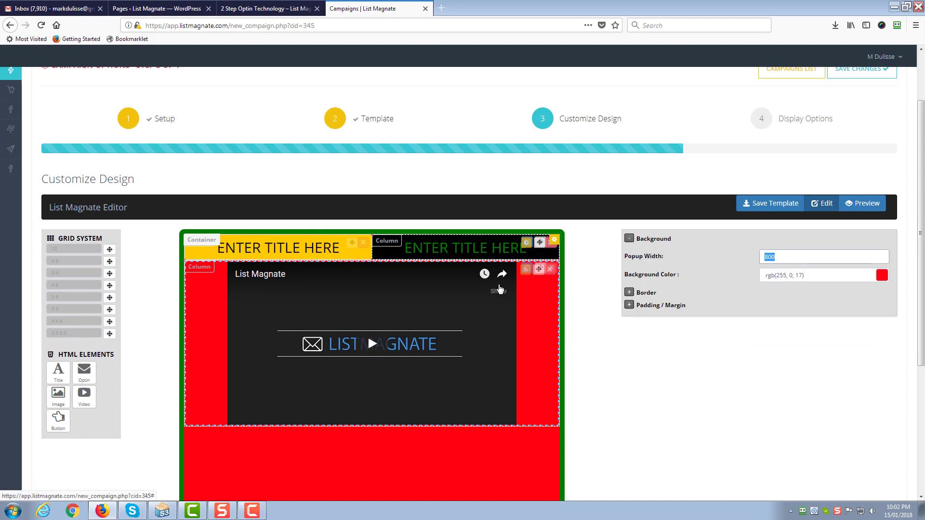
pyautogui.click(525, 270)
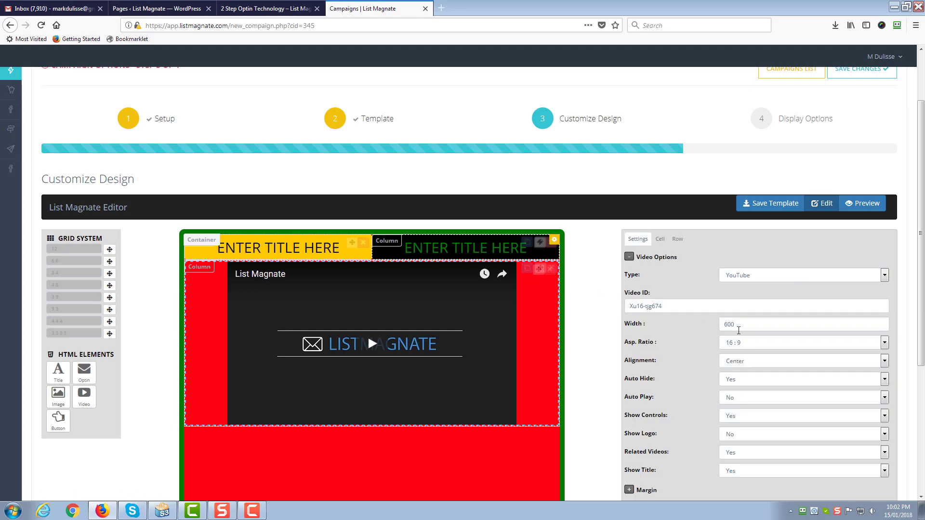
pyautogui.write('800')
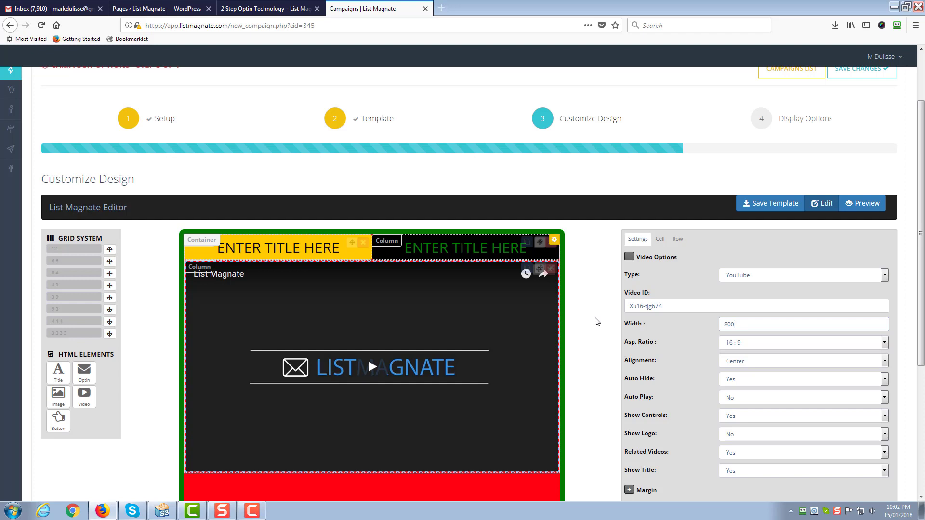
# Set the video's Show Controls, Related Videos and Show Title options to No.
pyautogui.scroll(-2, 679, 263)
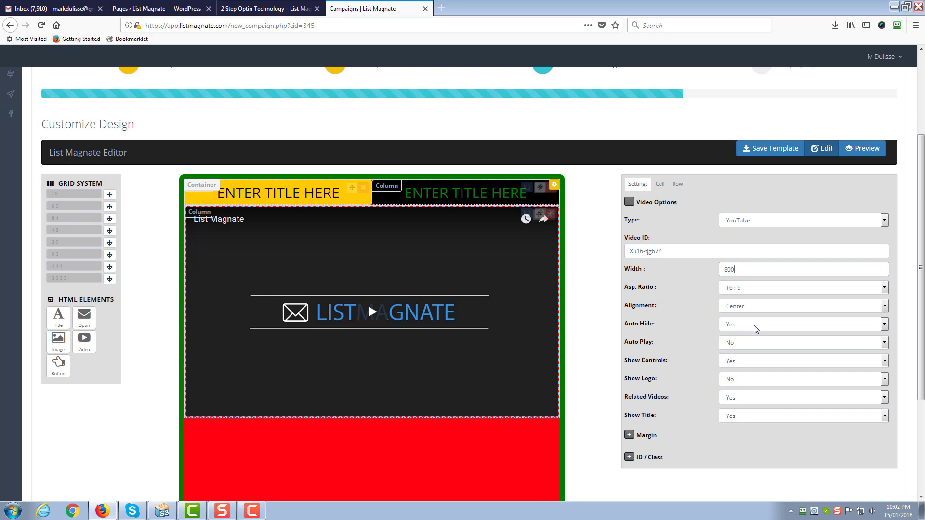
pyautogui.click(745, 342)
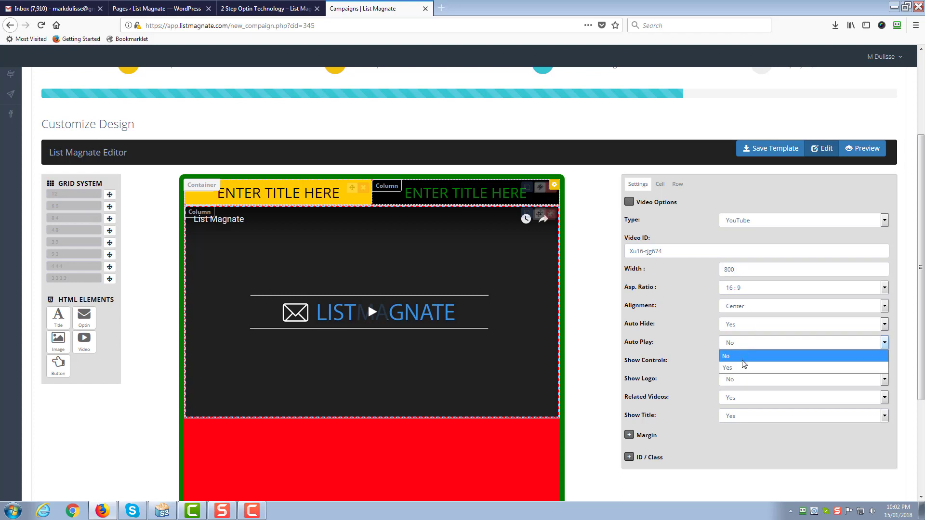
pyautogui.click(741, 360)
pyautogui.click(741, 359)
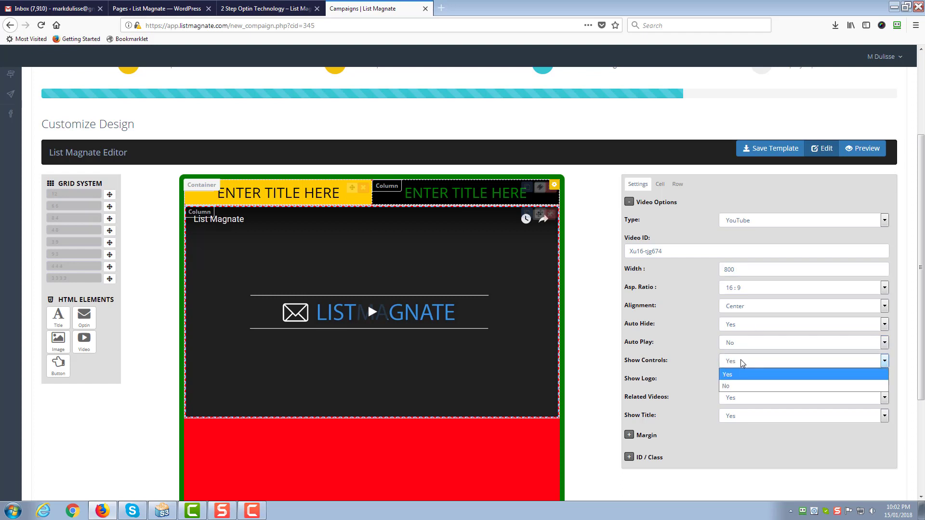
pyautogui.click(741, 360)
pyautogui.click(741, 363)
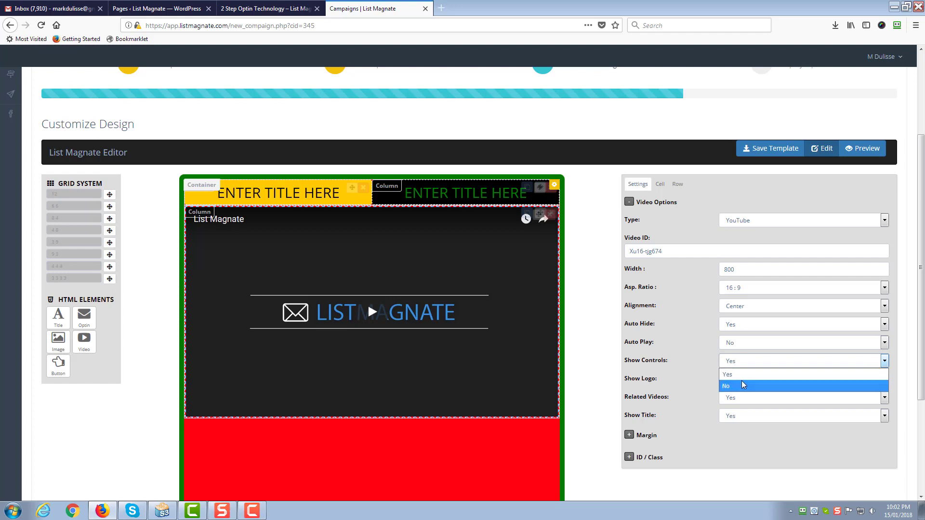
pyautogui.click(742, 381)
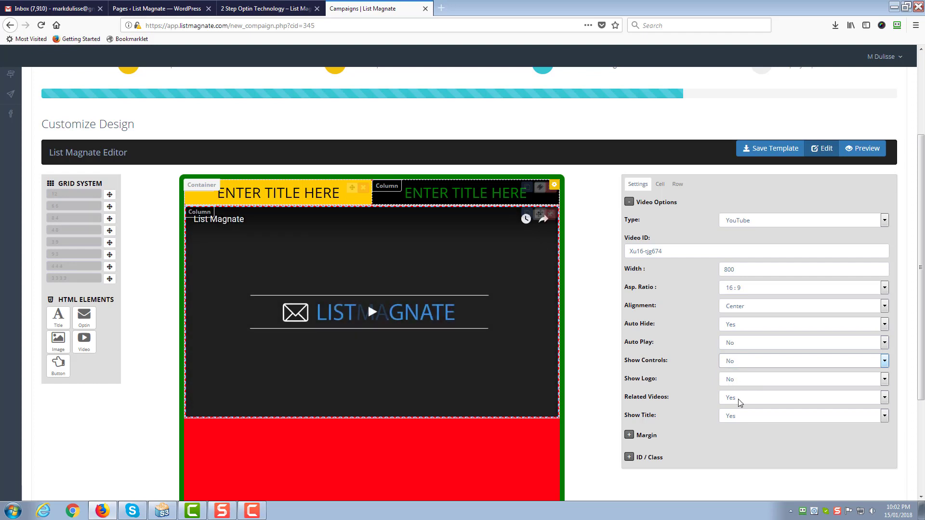
pyautogui.click(738, 399)
pyautogui.click(736, 417)
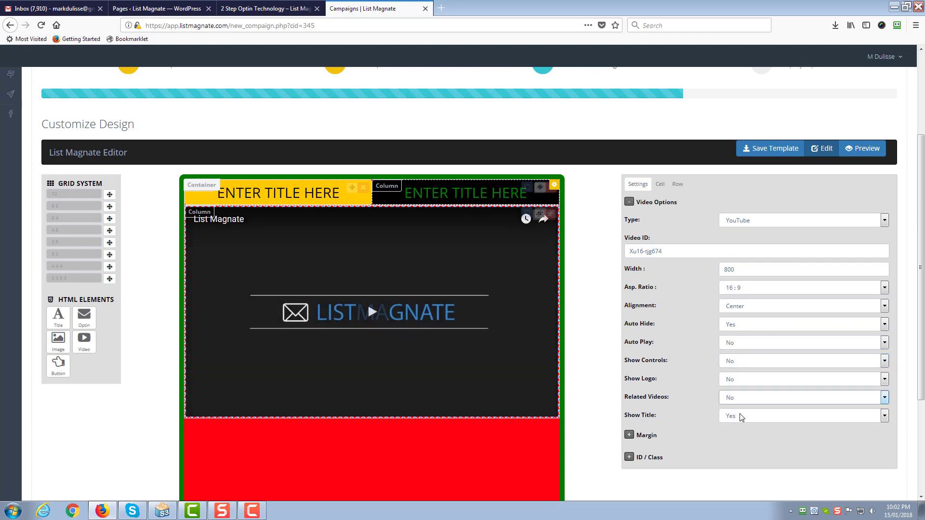
pyautogui.click(741, 417)
pyautogui.click(735, 438)
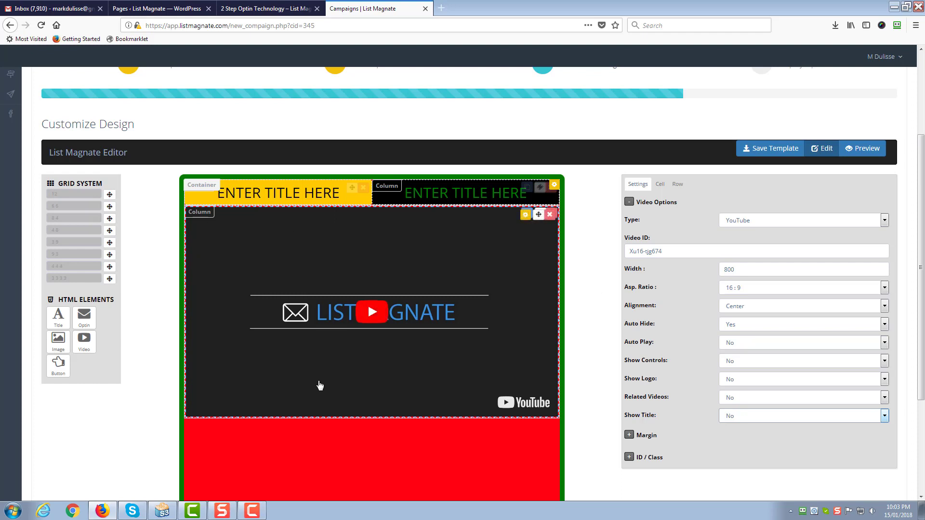
# Save the campaign and reload the live 2 Step Optin Technology page to check the resized video.
pyautogui.scroll(5, 612, 236)
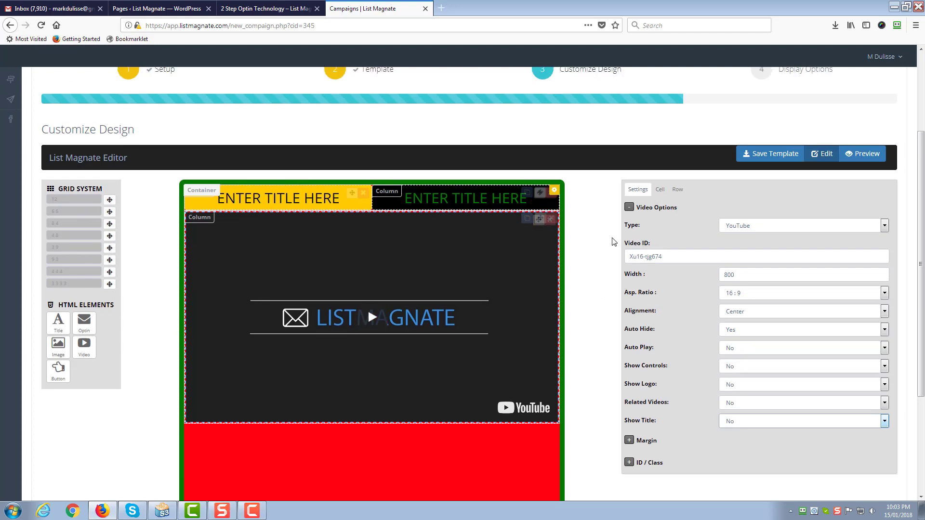
pyautogui.click(257, 9)
pyautogui.click(298, 25)
pyautogui.click(297, 25)
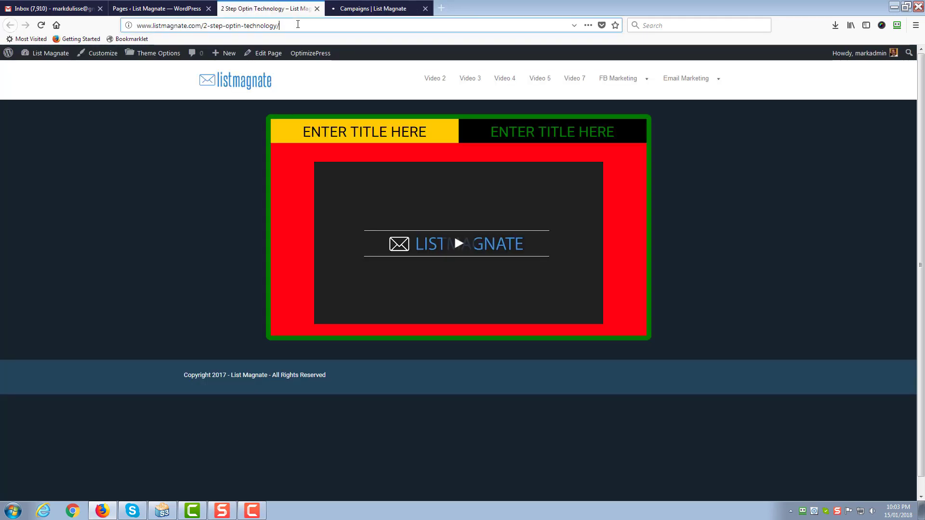
pyautogui.press('Return')
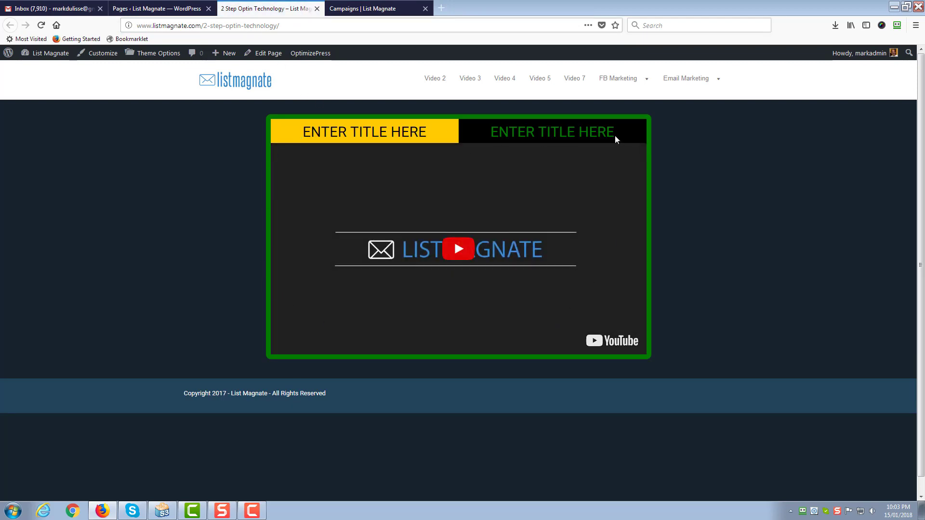
# Reopen the Visual Editor Test campaign and change its display type to Popup.
pyautogui.click(355, 9)
pyautogui.click(774, 243)
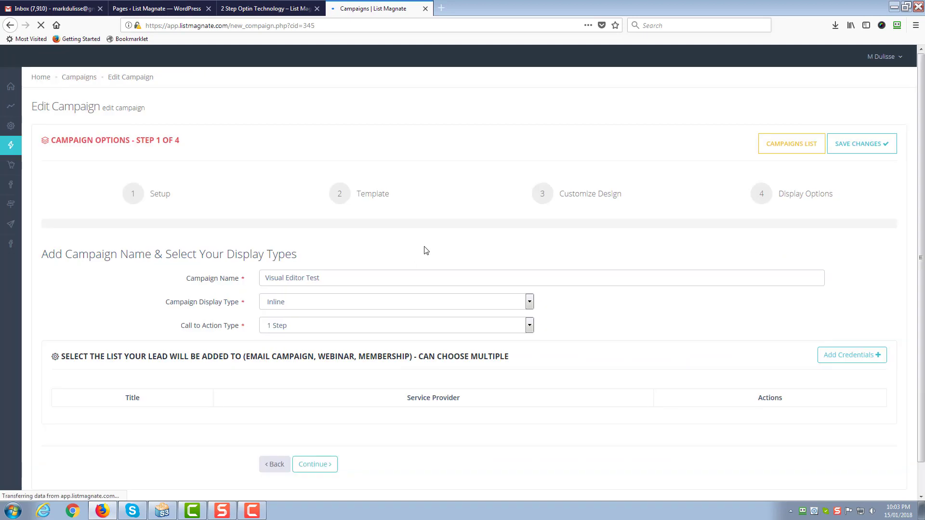
pyautogui.click(291, 302)
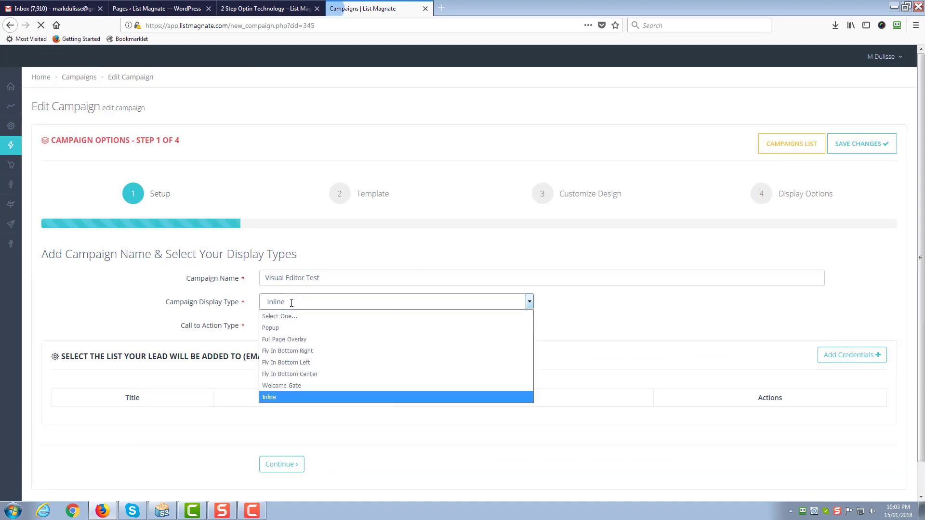
pyautogui.click(284, 328)
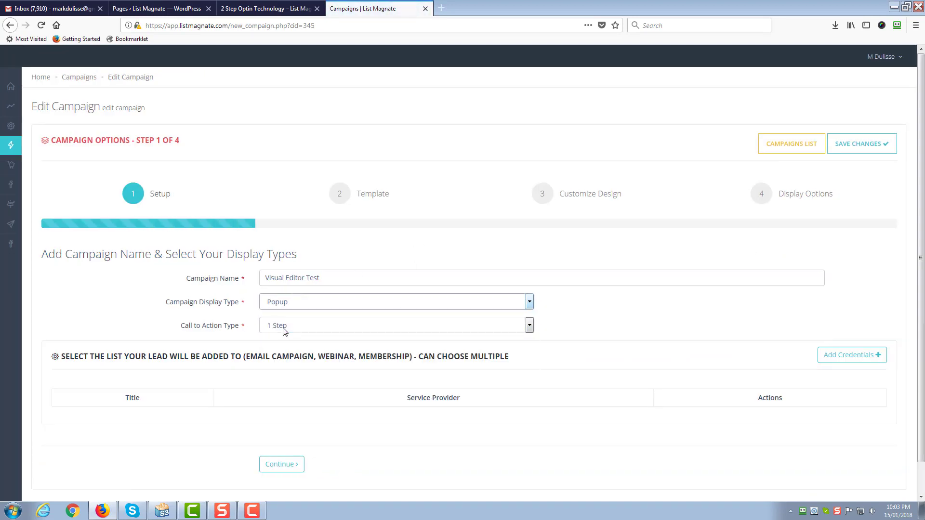
# In the display options, replace the time-delay trigger with Show Popup When Page Exit, leave cookies disabled, and save the campaign.
pyautogui.click(785, 196)
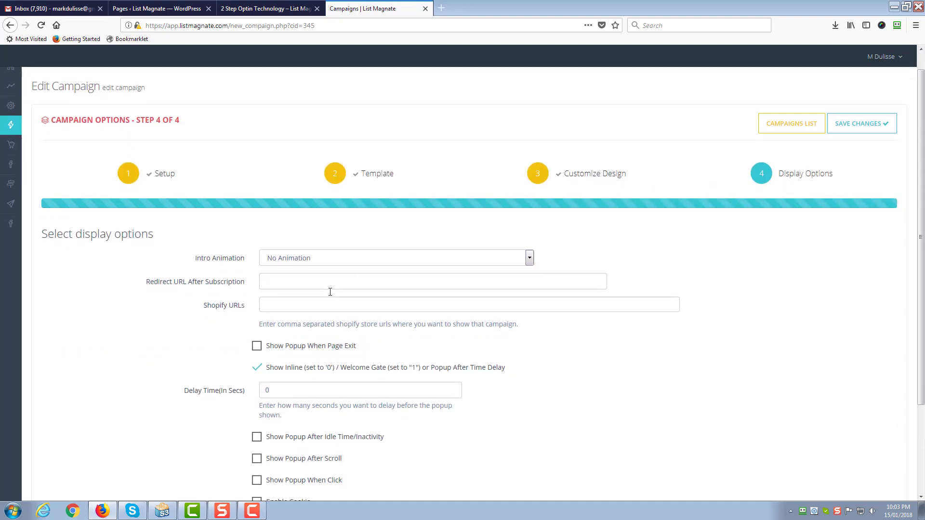
pyautogui.click(257, 371)
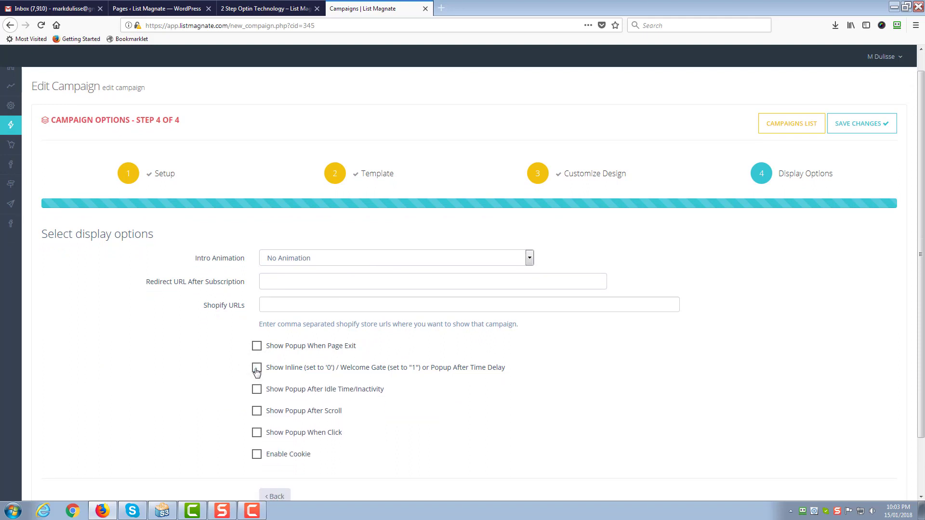
pyautogui.click(257, 347)
pyautogui.scroll(-2, 206, 334)
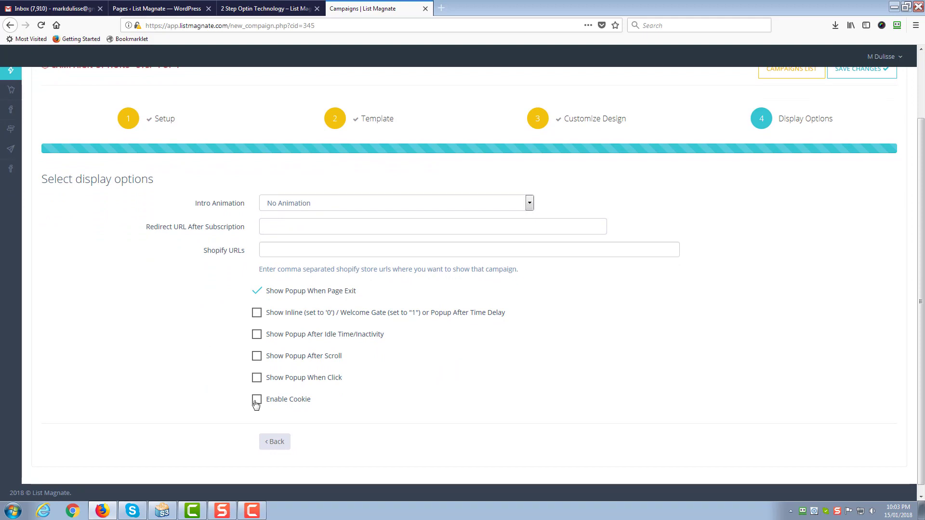
pyautogui.click(256, 401)
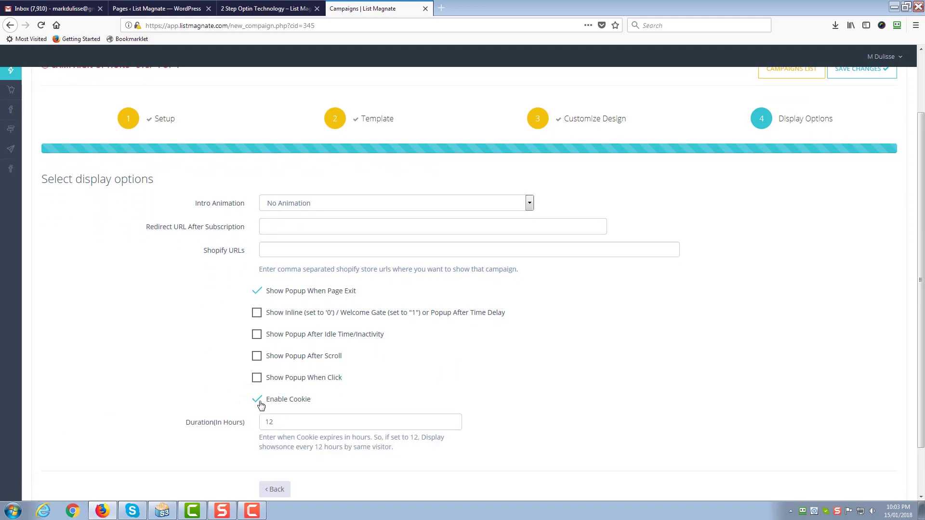
pyautogui.click(259, 403)
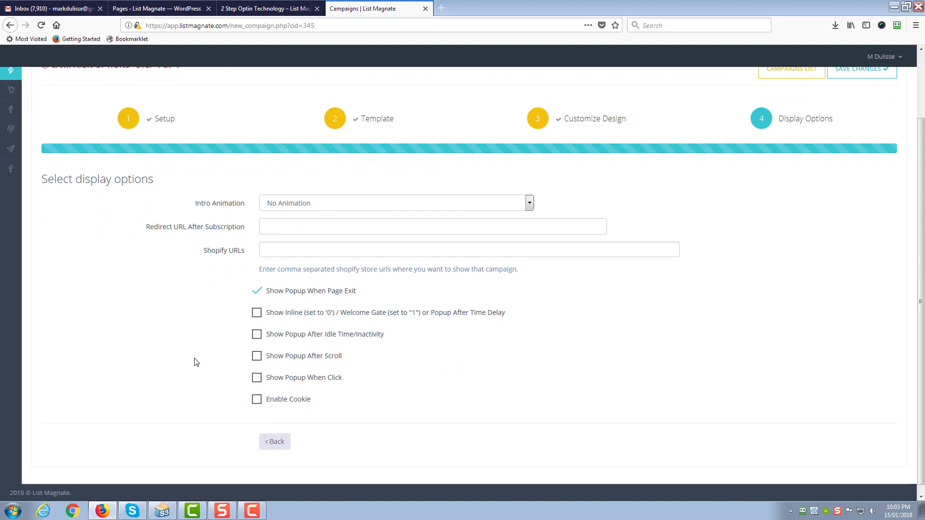
pyautogui.scroll(2, 198, 361)
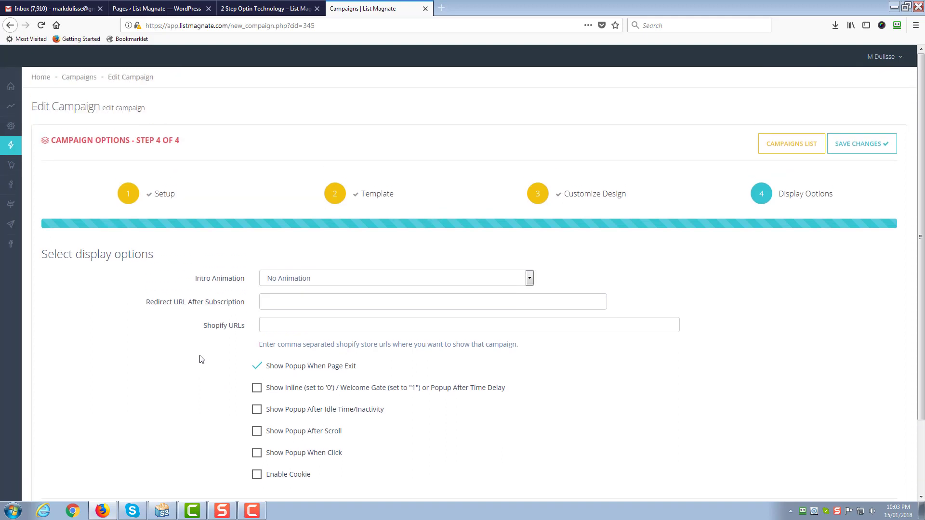
pyautogui.click(849, 147)
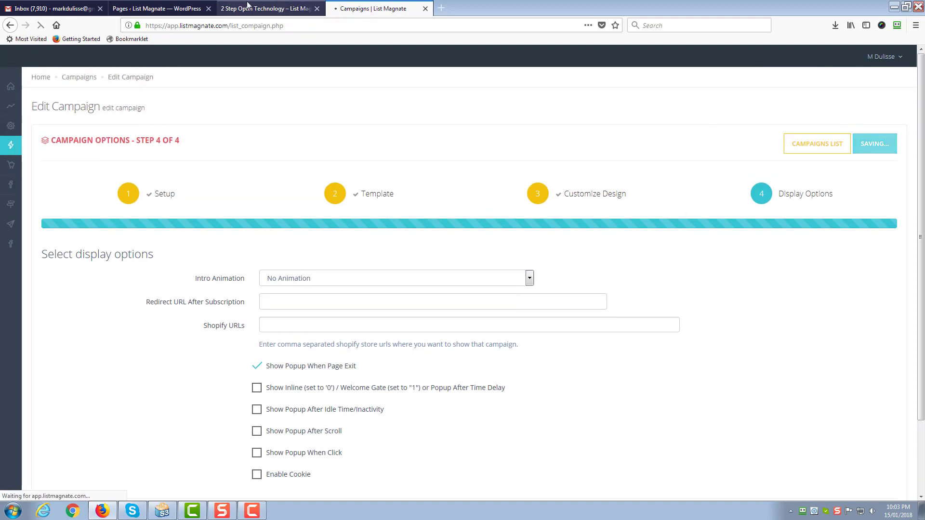
# Reload the live 2 Step Optin Technology page and test the page-exit popup.
pyautogui.click(260, 9)
pyautogui.click(290, 25)
pyautogui.click(291, 25)
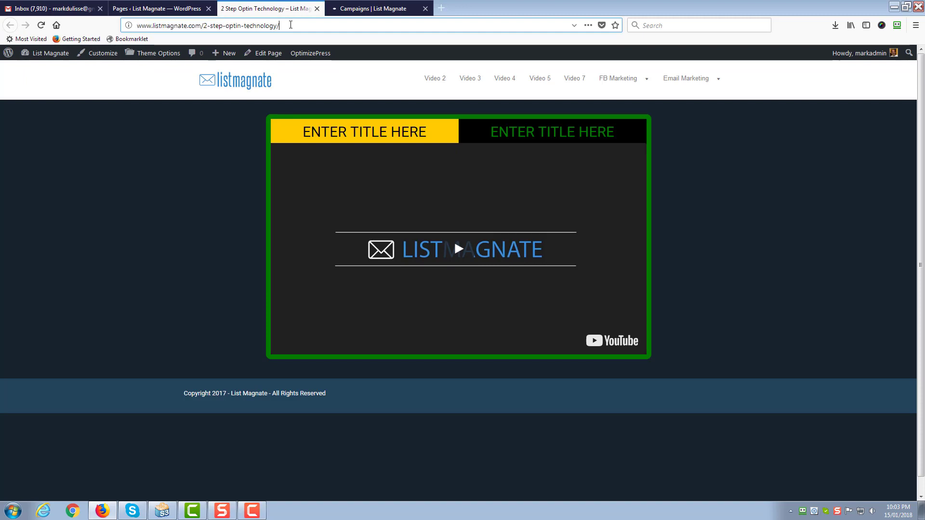
pyautogui.press('Return')
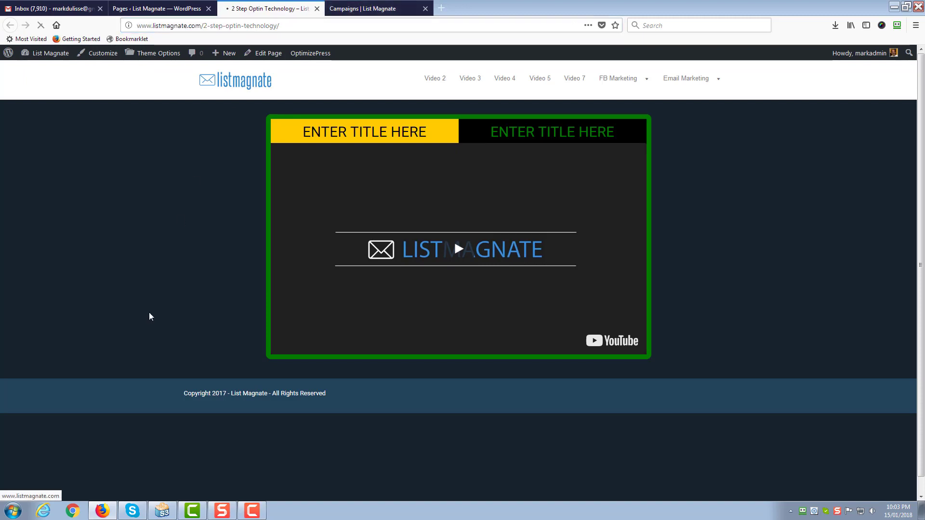
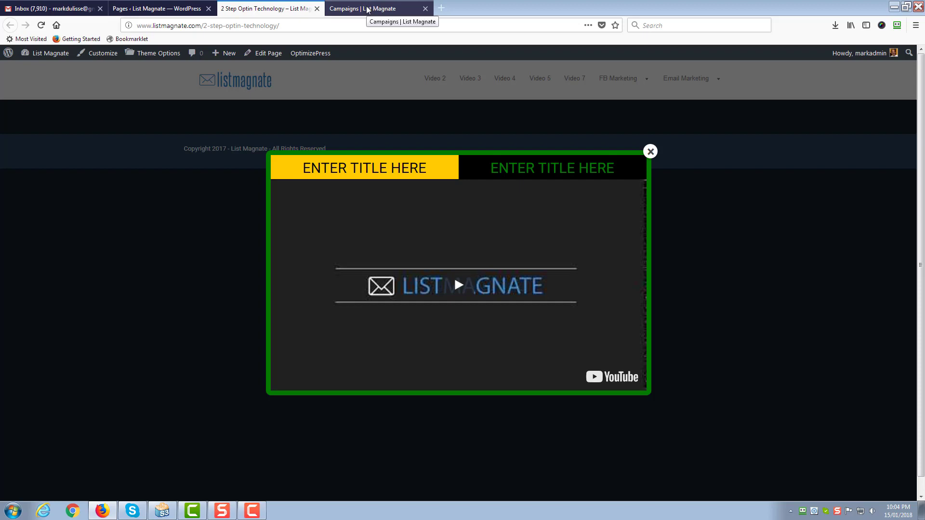
# Reopen the Visual Editor Test campaign and set its display type to Welcome Gate.
pyautogui.click(367, 9)
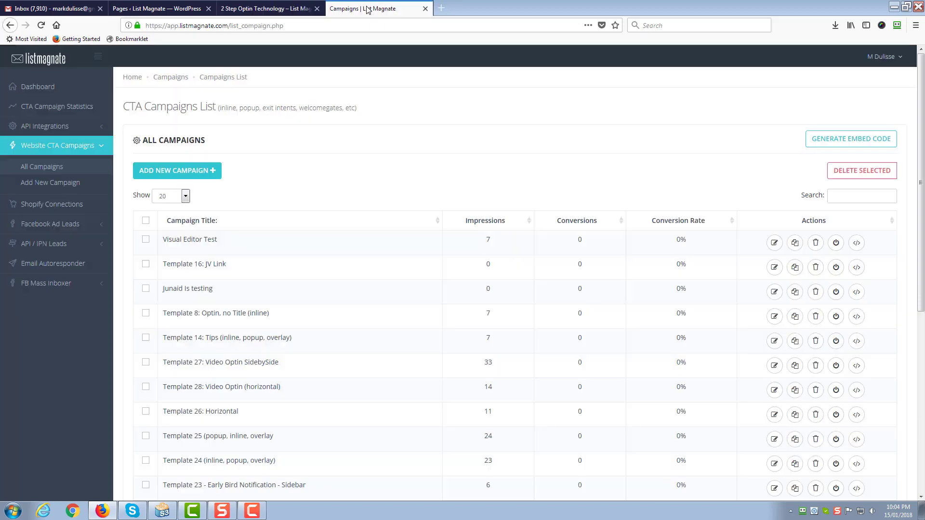
pyautogui.click(774, 243)
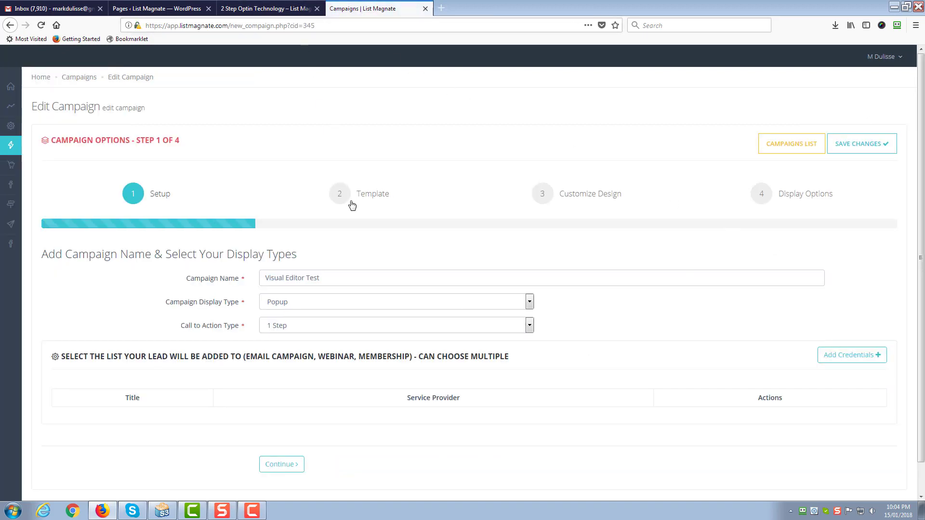
pyautogui.click(379, 301)
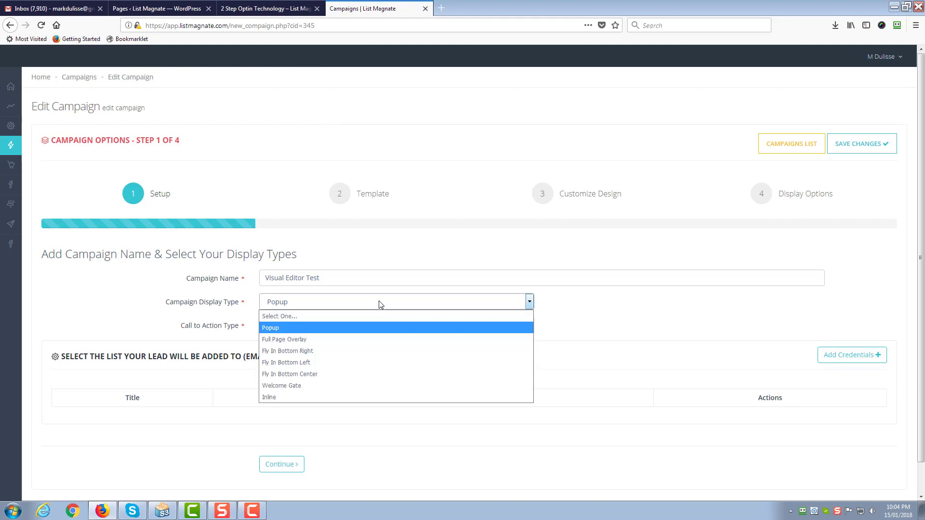
pyautogui.click(313, 386)
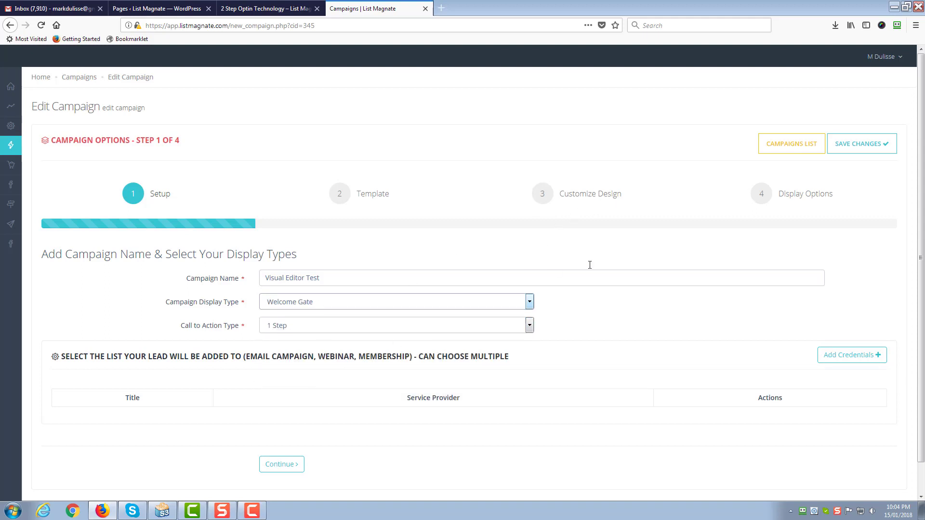
# In the display options, disable the page-exit trigger and enable the time-delay trigger with a delay of 1 second.
pyautogui.click(818, 196)
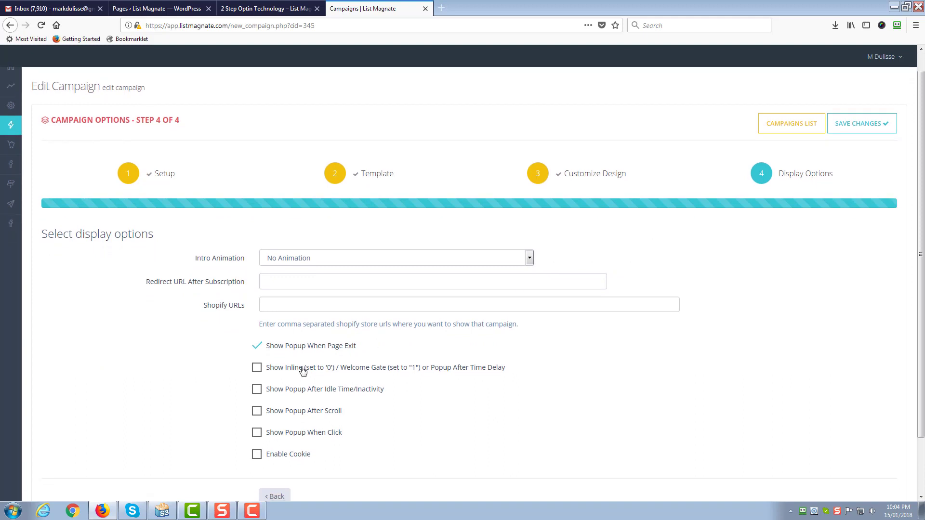
pyautogui.moveTo(340, 368); pyautogui.dragTo(418, 369)
pyautogui.click(256, 347)
pyautogui.click(256, 368)
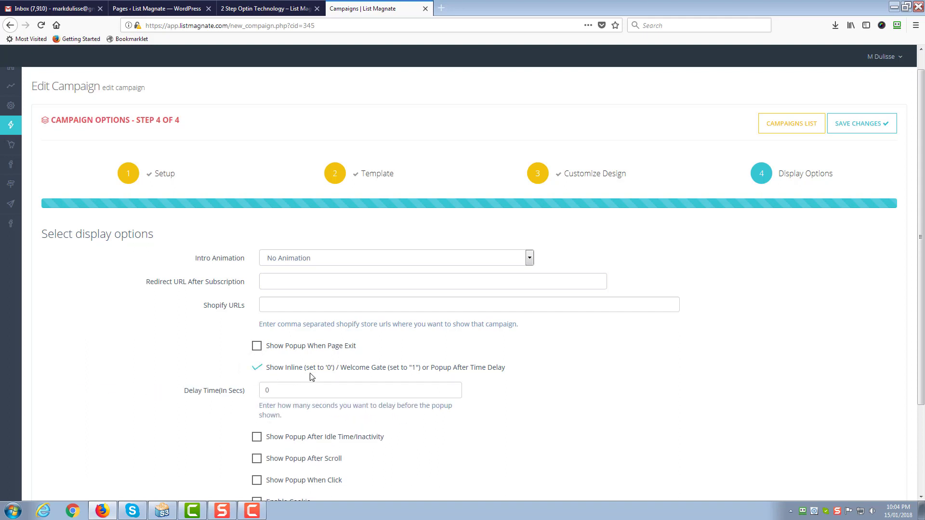
pyautogui.moveTo(308, 391); pyautogui.dragTo(238, 392)
pyautogui.write('1')
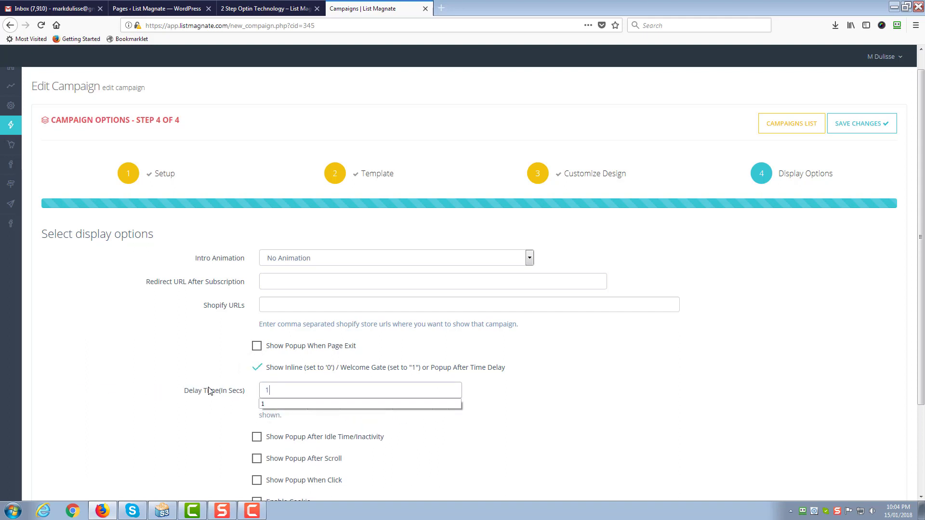
# Save the campaign and reload the live 2 Step Optin Technology page to check the welcome gate.
pyautogui.click(858, 126)
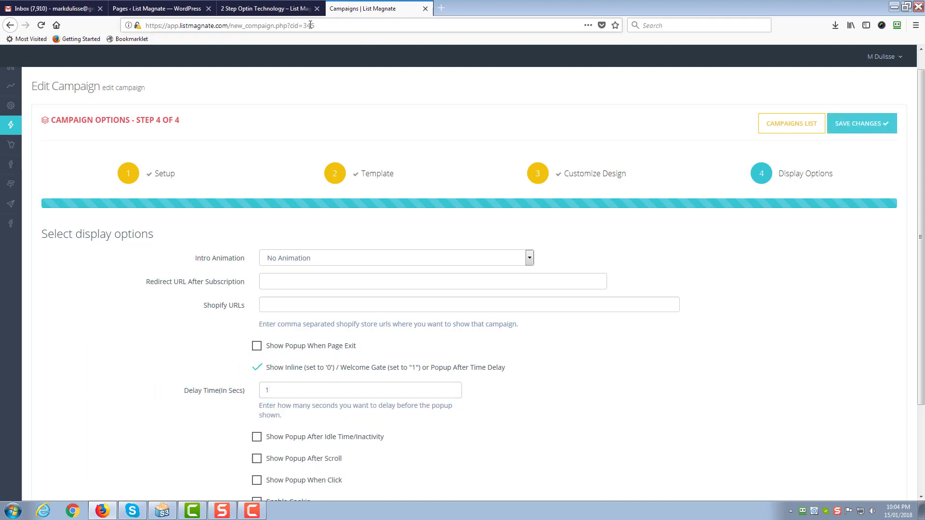
pyautogui.click(264, 8)
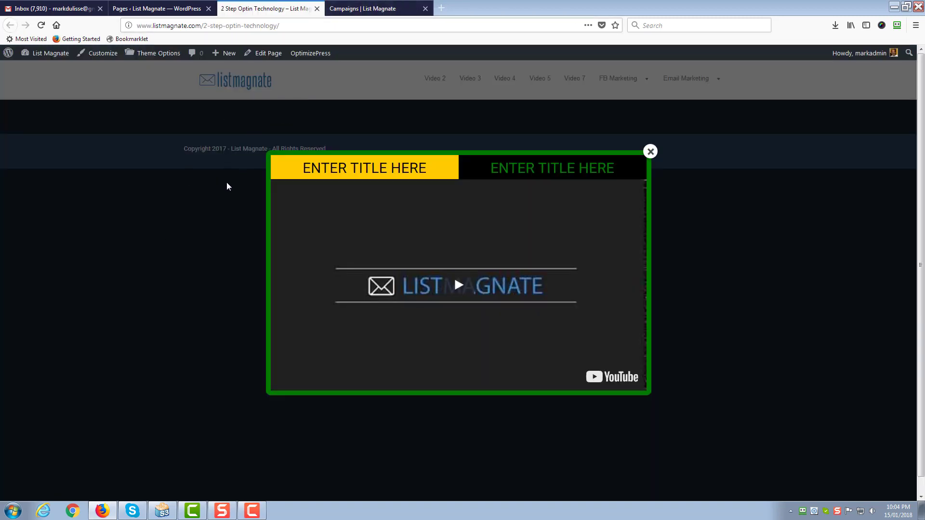
pyautogui.click(312, 27)
pyautogui.click(312, 27)
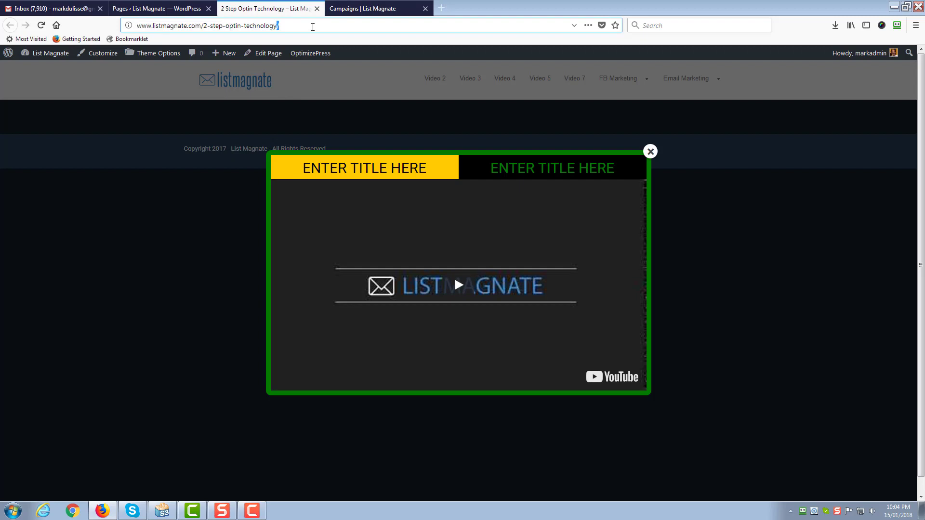
pyautogui.press('Return')
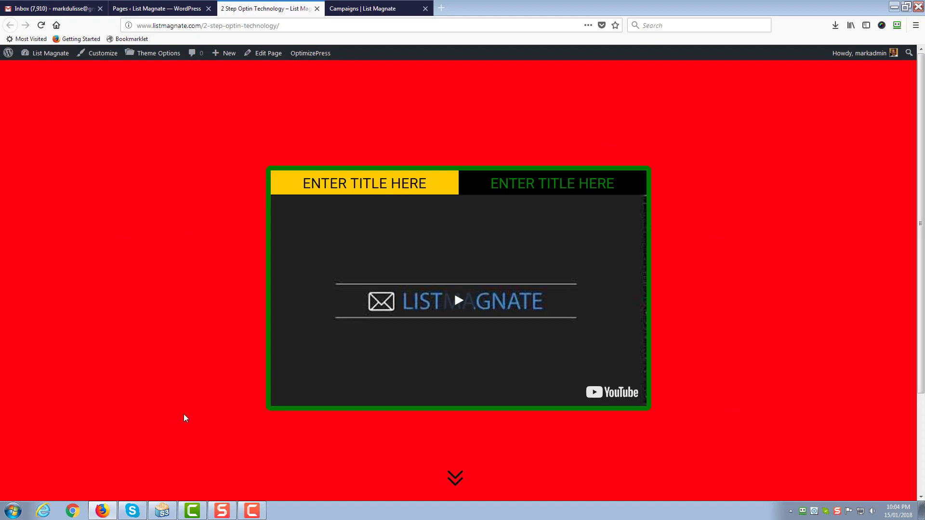
# Reopen the Visual Editor Test campaign's design and open the background settings of the outer container.
pyautogui.click(361, 9)
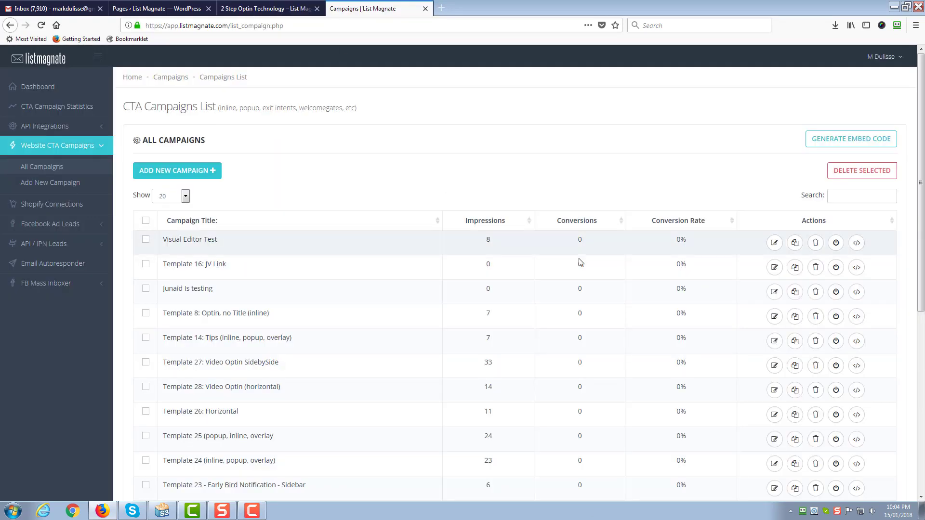
pyautogui.click(773, 244)
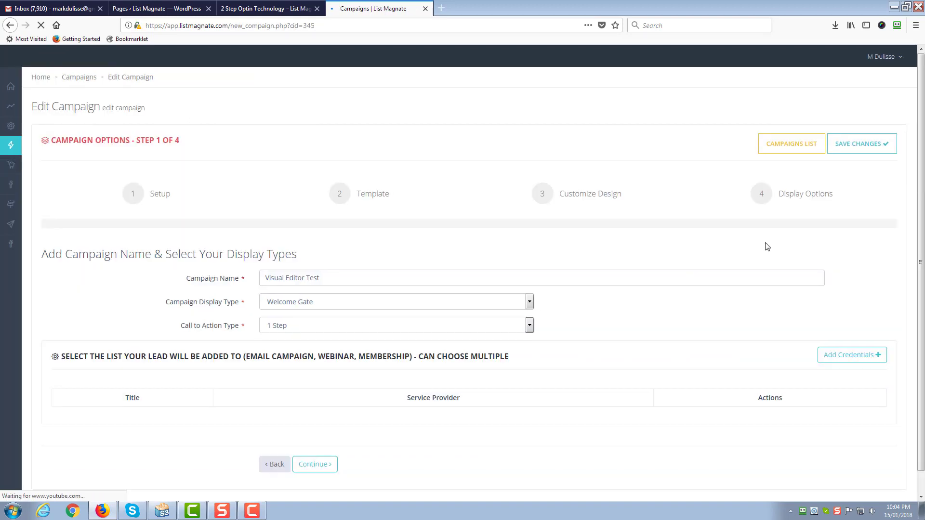
pyautogui.click(591, 194)
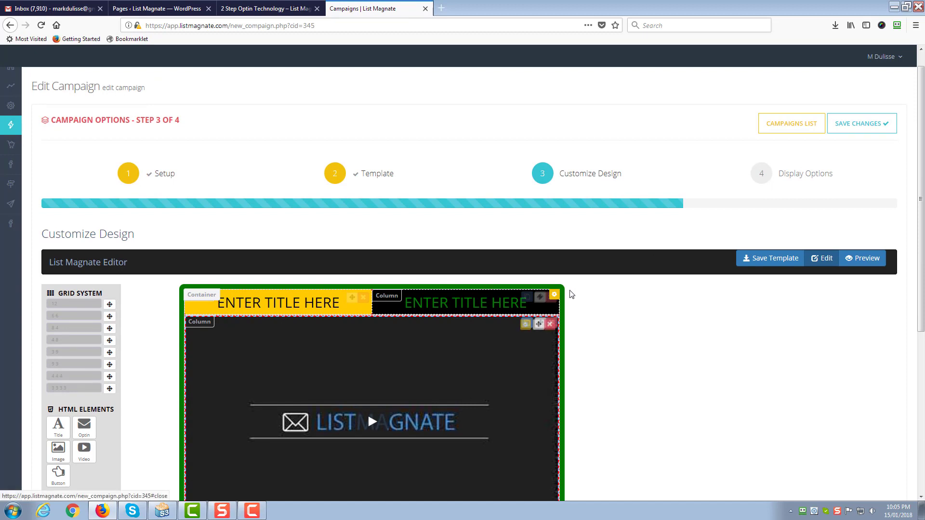
pyautogui.click(554, 296)
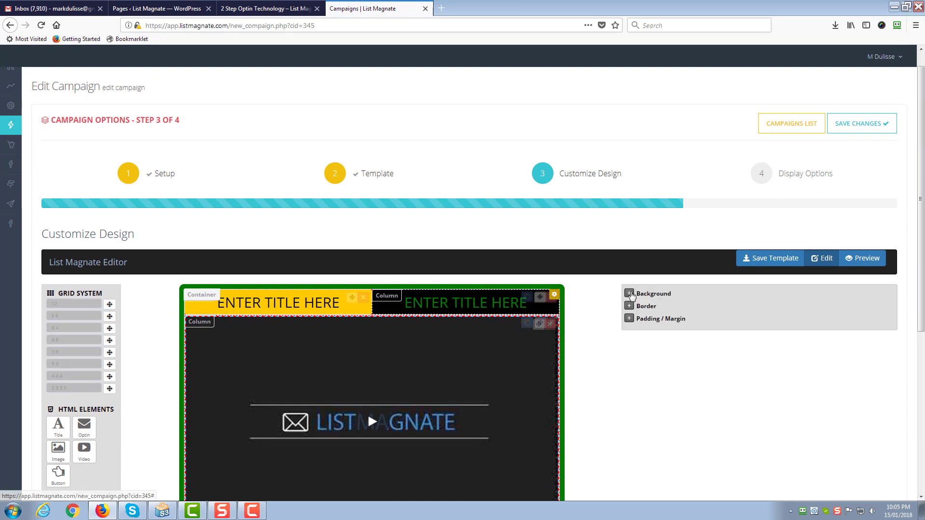
pyautogui.click(629, 293)
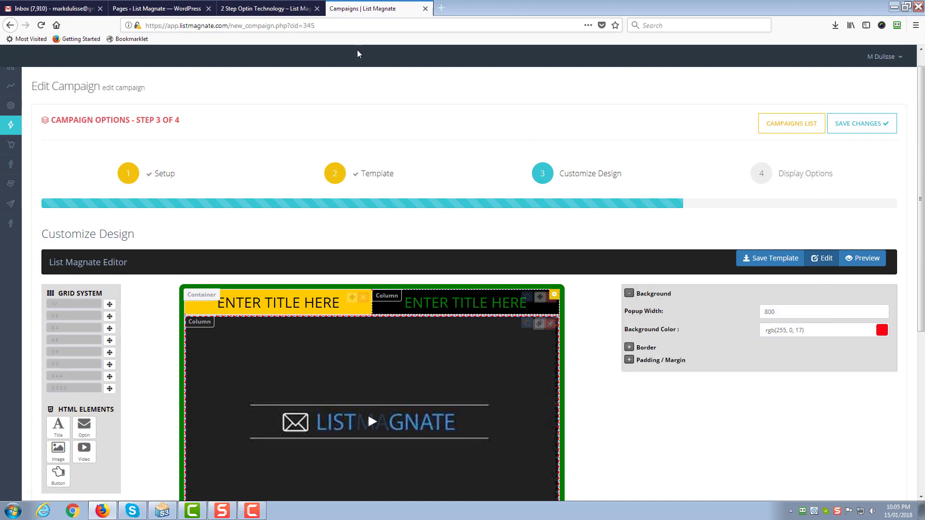
# On the live page, test the welcome gate's down arrow and view the site content beneath the gate.
pyautogui.click(266, 9)
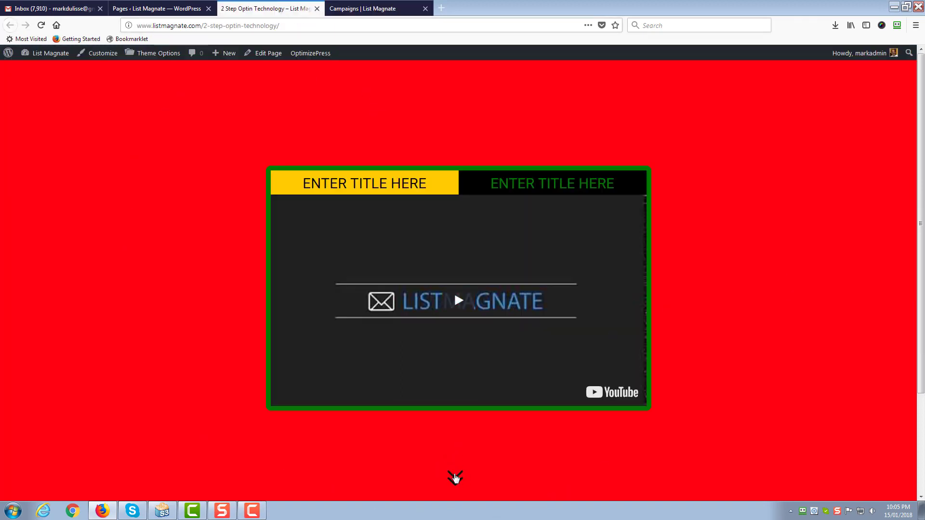
pyautogui.click(455, 477)
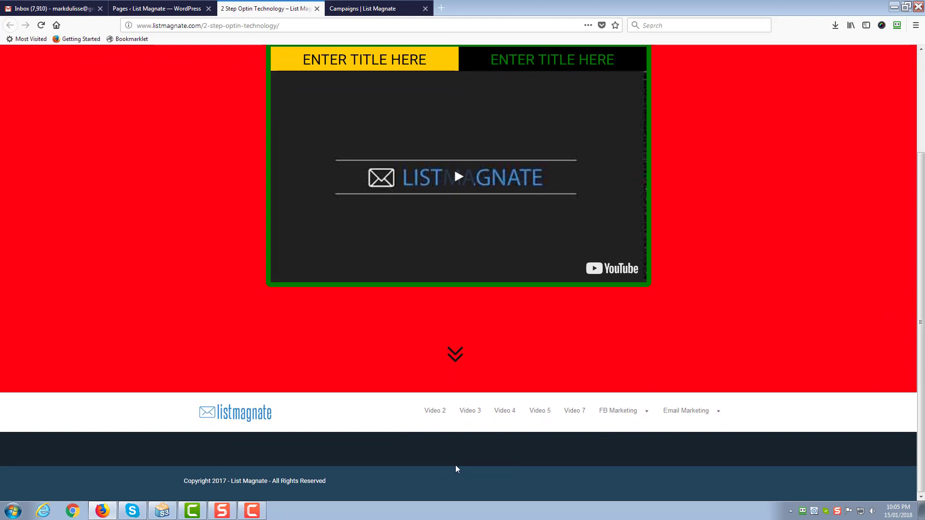
pyautogui.scroll(2, 493, 447)
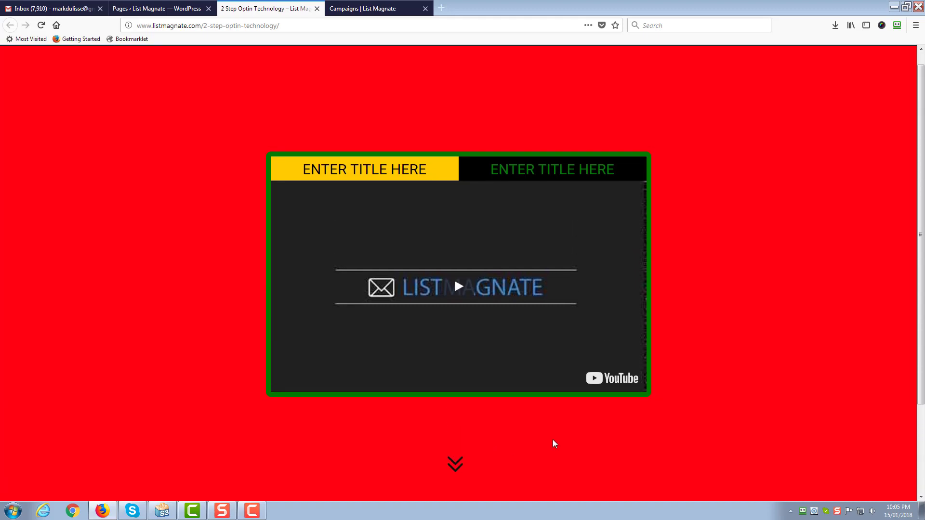
pyautogui.scroll(-2, 698, 419)
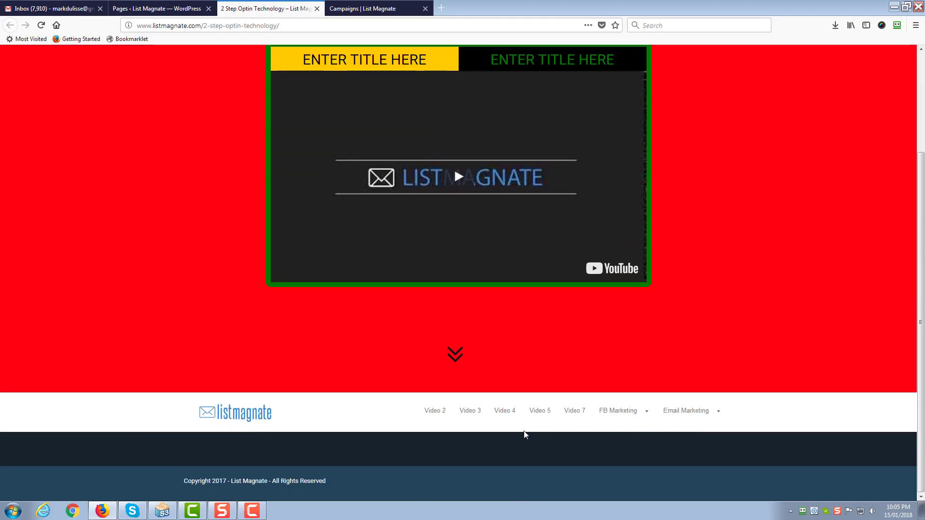
pyautogui.scroll(2, 532, 432)
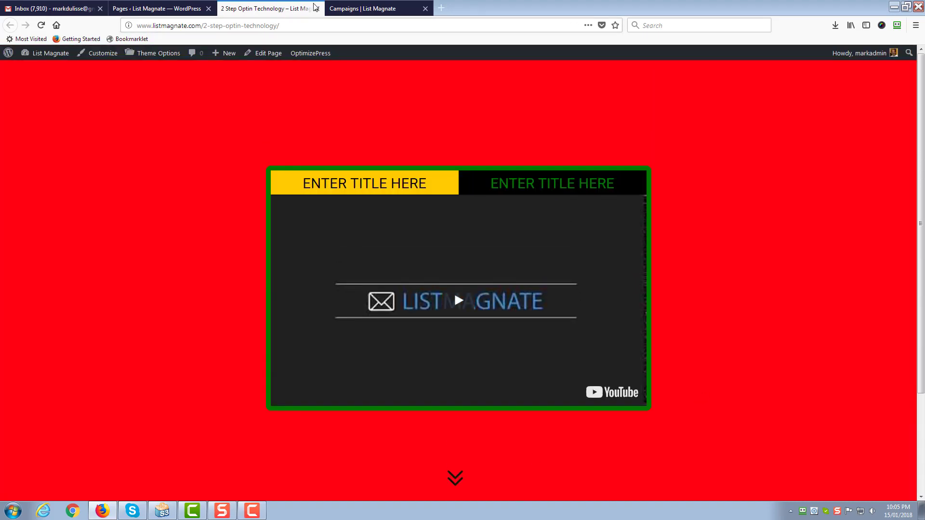
# Change the container's background color to grey, rgba(176, 176, 176, 1), and save the campaign.
pyautogui.click(345, 9)
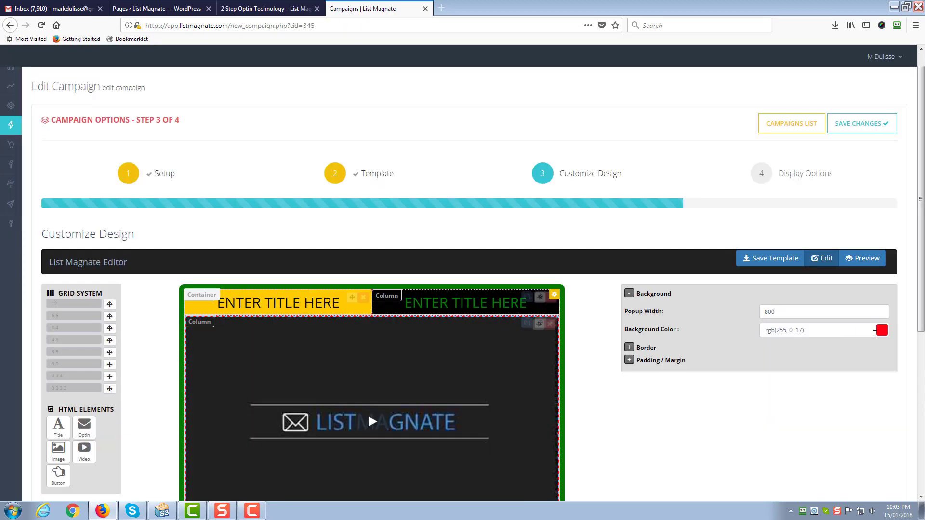
pyautogui.click(881, 331)
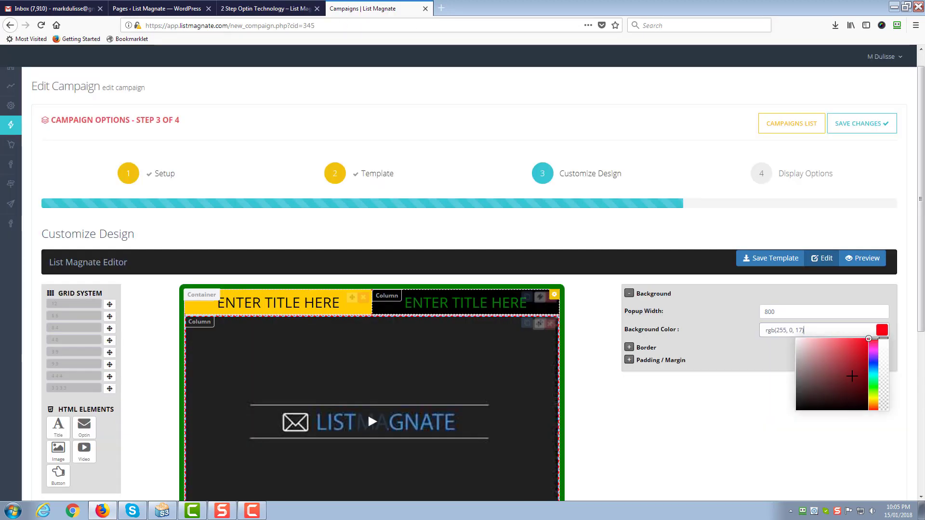
pyautogui.click(294, 9)
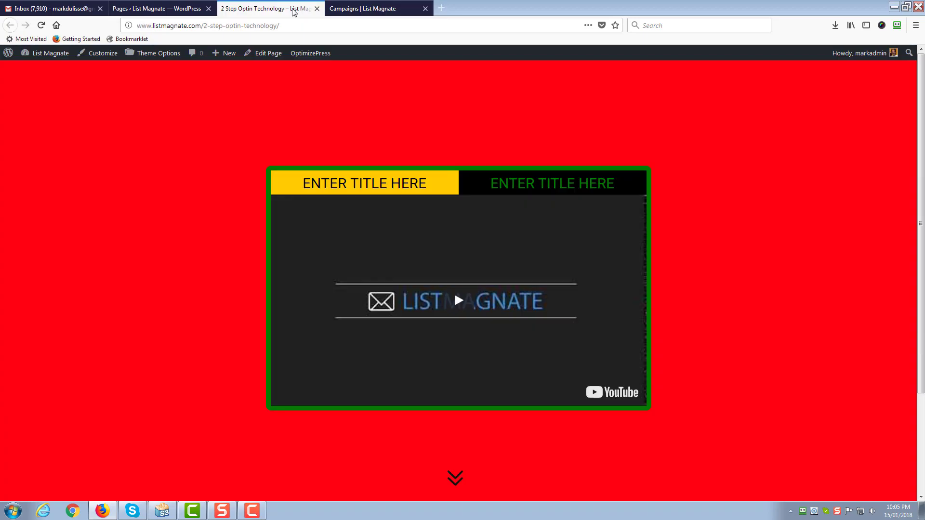
pyautogui.click(359, 9)
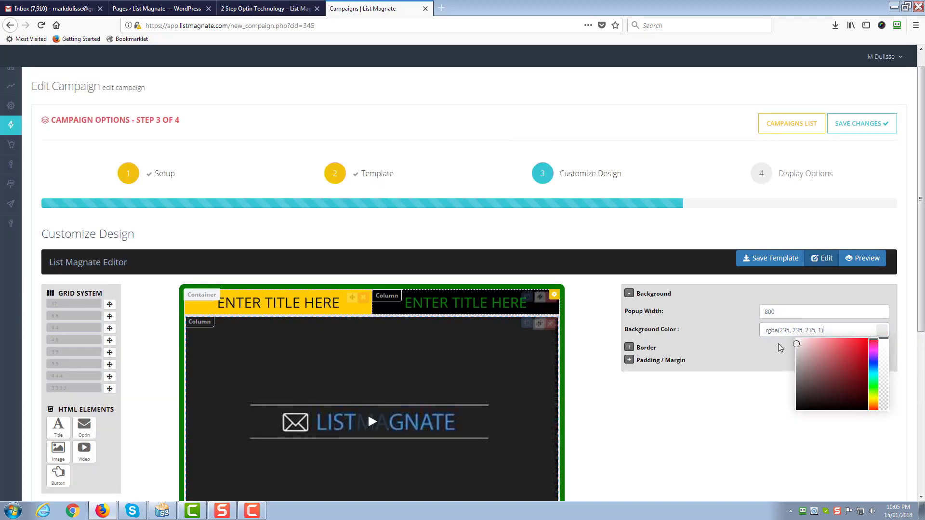
pyautogui.moveTo(778, 343); pyautogui.dragTo(781, 360)
pyautogui.click(778, 361)
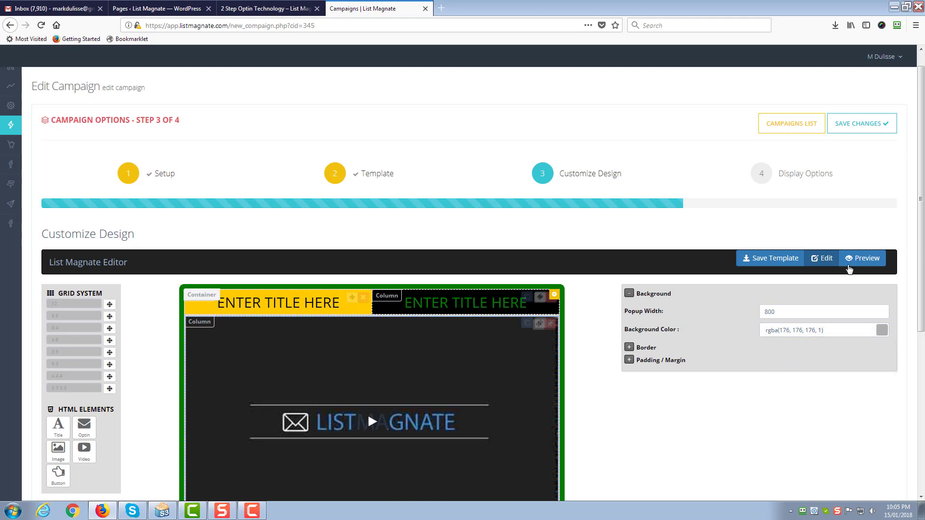
pyautogui.click(860, 129)
# Reload the live 2 Step Optin Technology page to check the welcome gate's new background color.
pyautogui.click(265, 9)
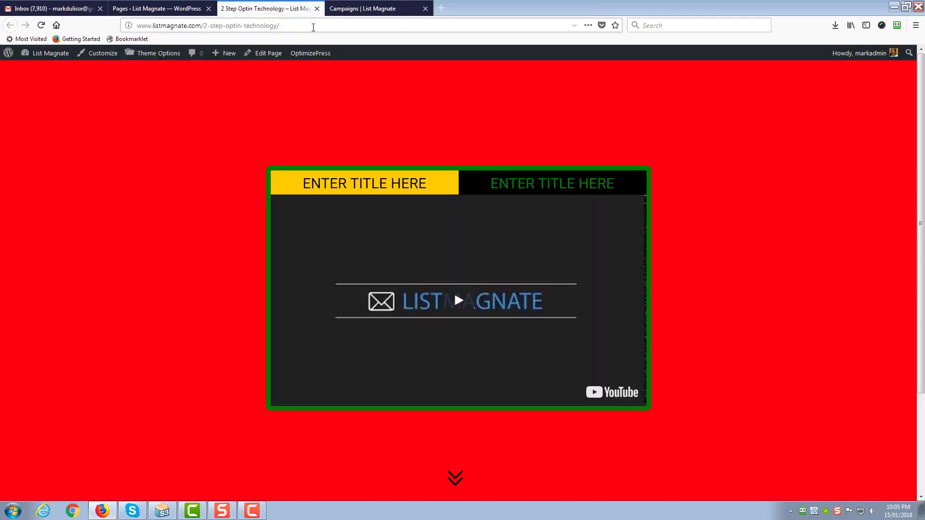
pyautogui.click(313, 26)
pyautogui.click(314, 27)
pyautogui.press('Return')
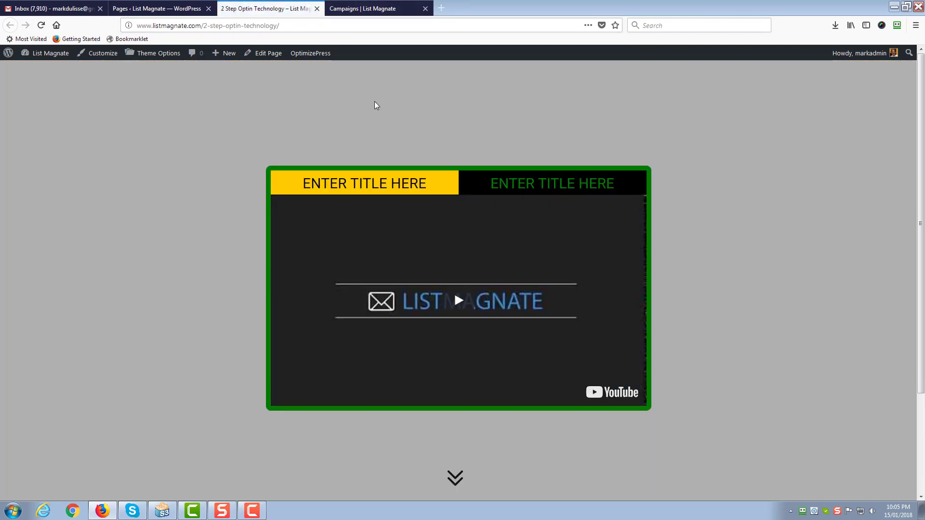
# Reopen the Visual Editor Test campaign and set its display type to Fly In Bottom Right.
pyautogui.click(384, 10)
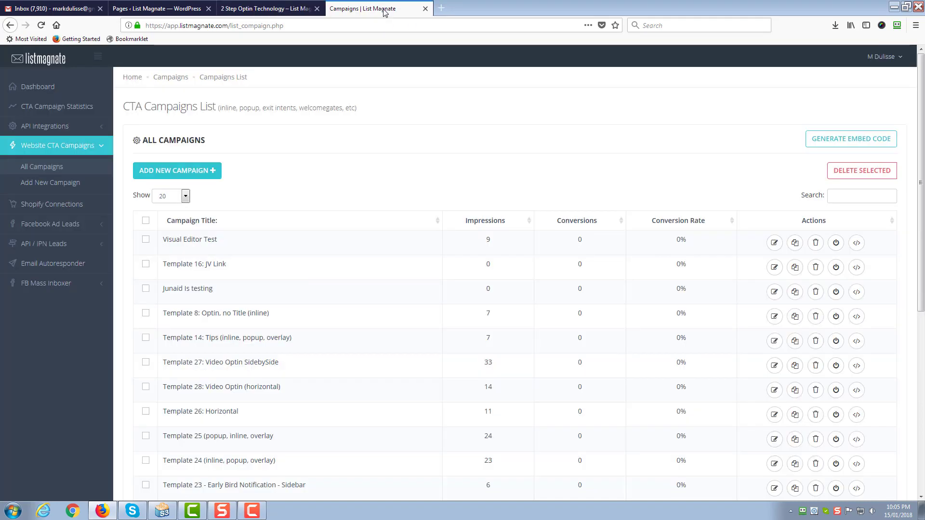
pyautogui.click(772, 243)
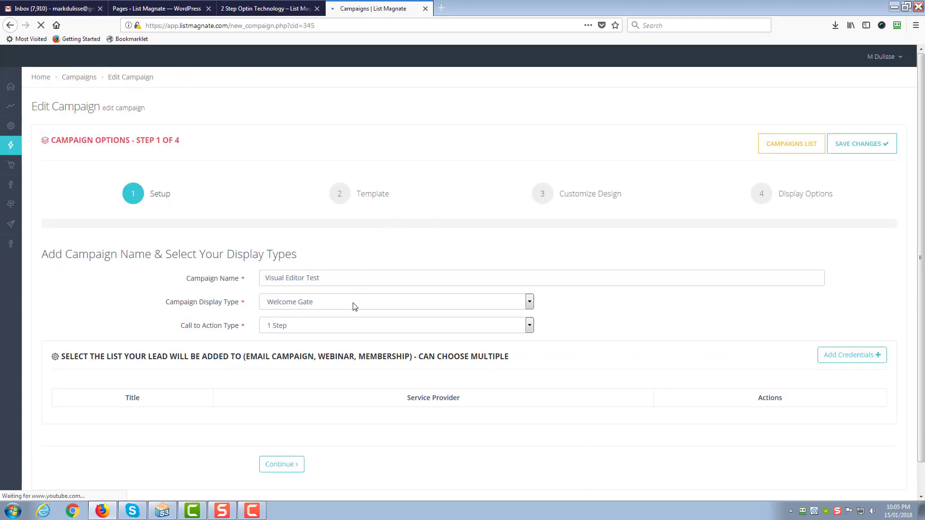
pyautogui.click(353, 305)
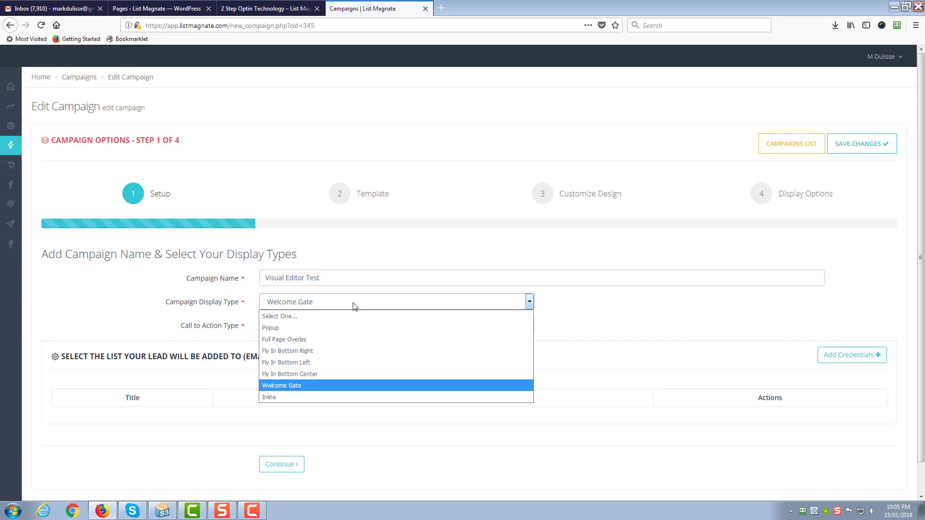
pyautogui.click(331, 351)
# In the display options, replace the time-delay trigger with Show Popup After Scroll at 5% page scroll, and save the campaign.
pyautogui.click(592, 198)
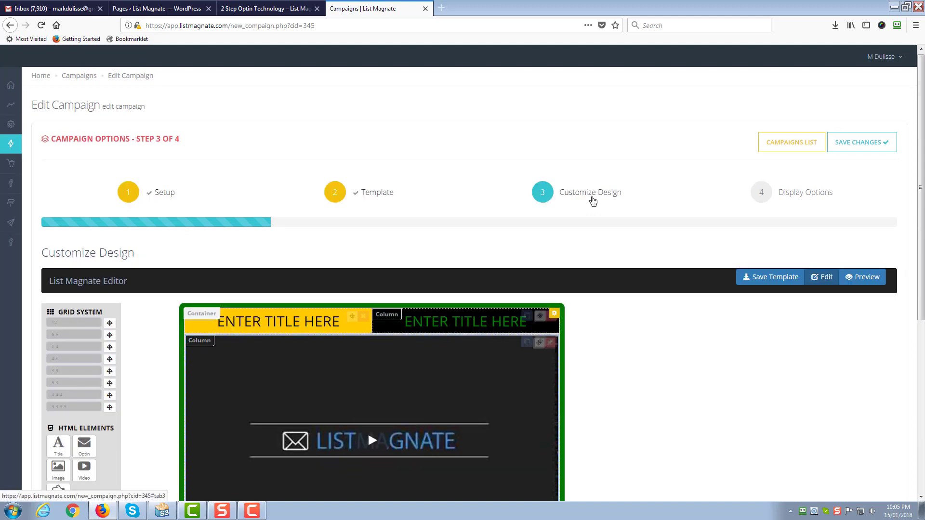
pyautogui.click(786, 182)
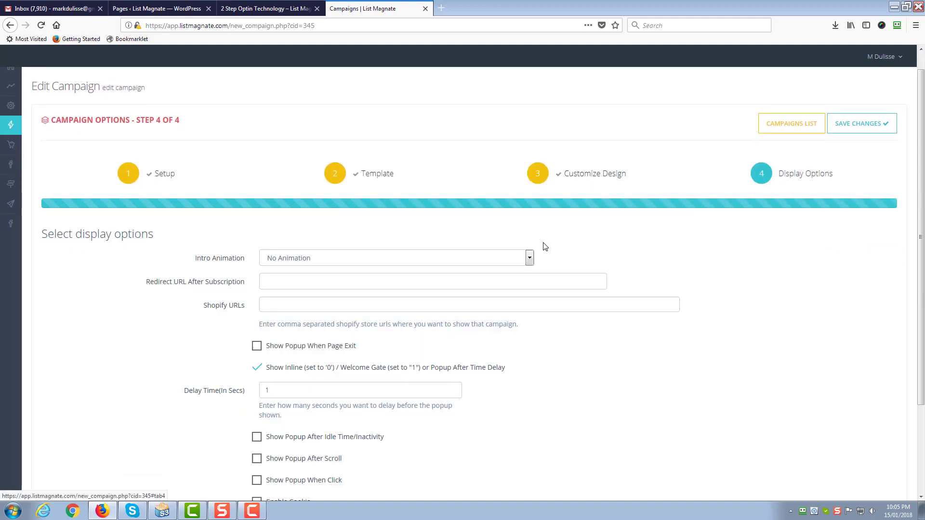
pyautogui.click(257, 369)
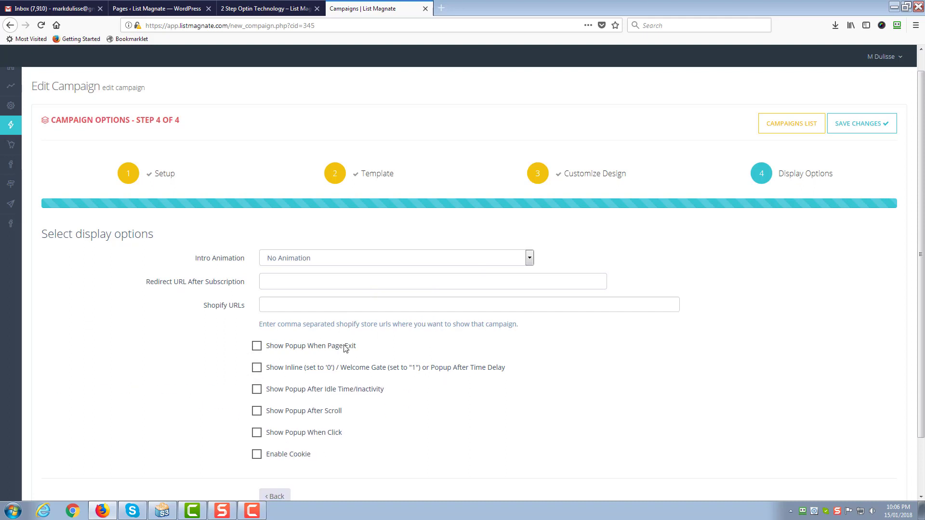
pyautogui.click(256, 411)
pyautogui.scroll(-2, 250, 381)
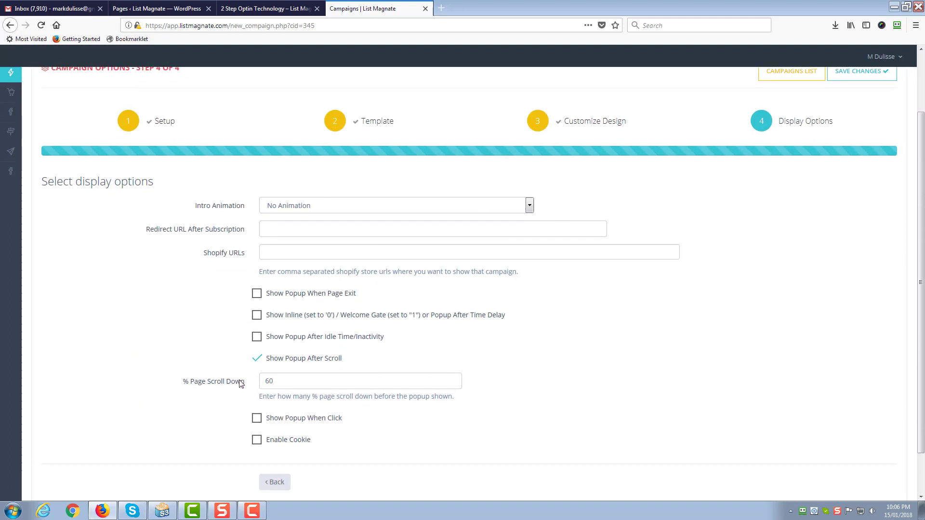
pyautogui.click(251, 381)
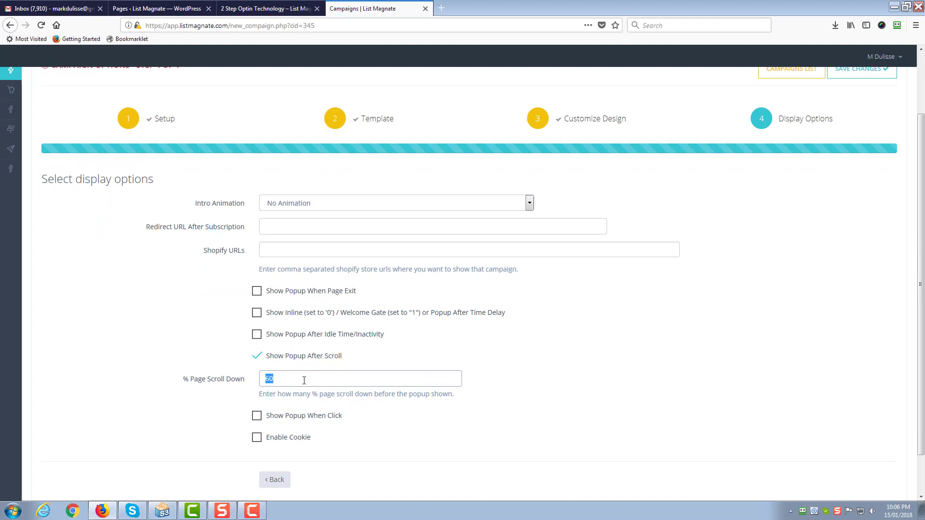
pyautogui.moveTo(277, 381); pyautogui.dragTo(254, 381)
pyautogui.write('5')
pyautogui.click(237, 333)
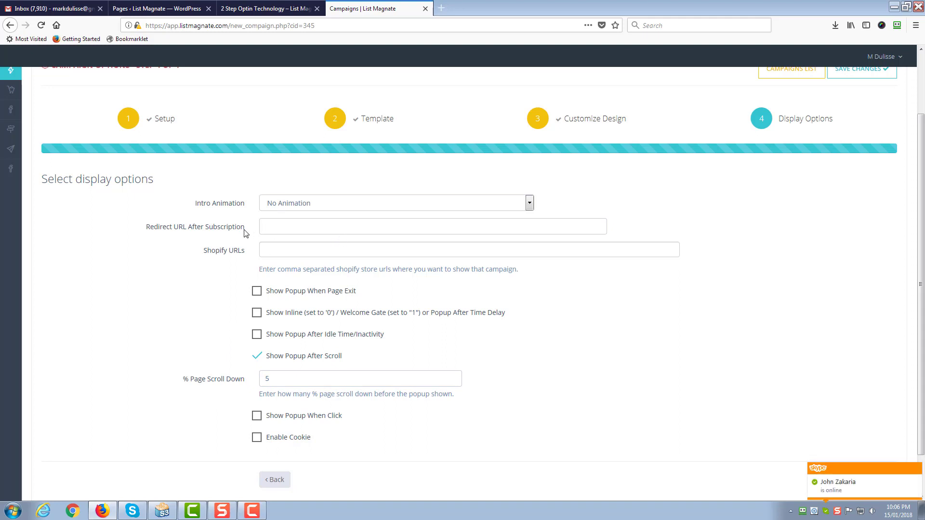
pyautogui.scroll(3, 543, 202)
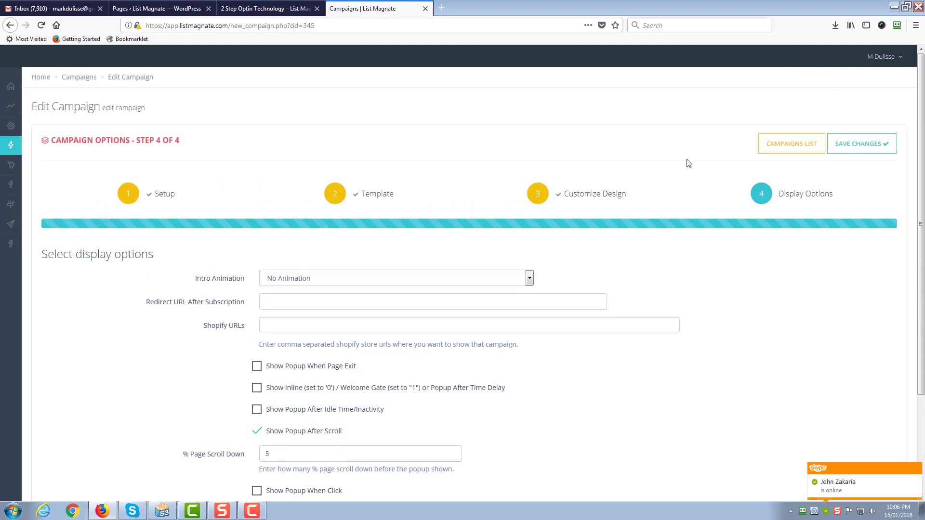
# Reload the live 2 Step Optin Technology page and scroll down to test the fly-in's scroll trigger.
pyautogui.click(245, 10)
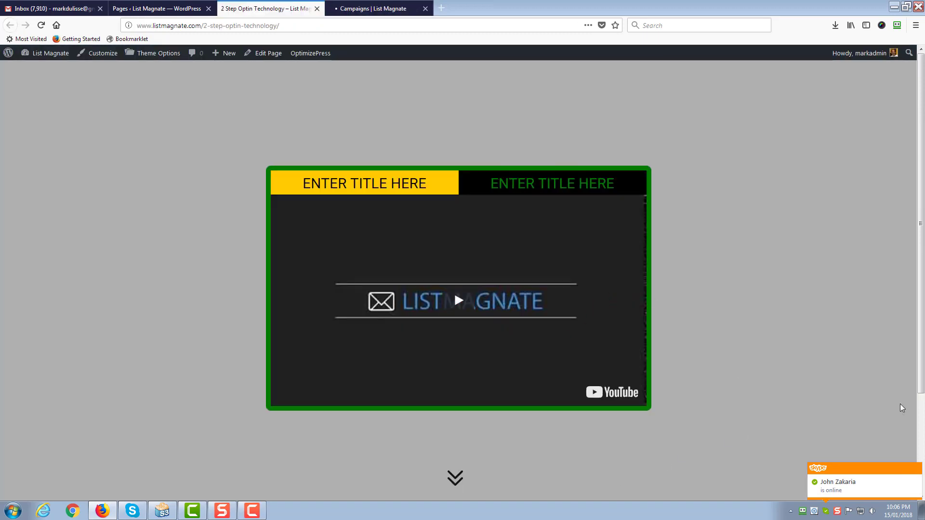
pyautogui.click(289, 25)
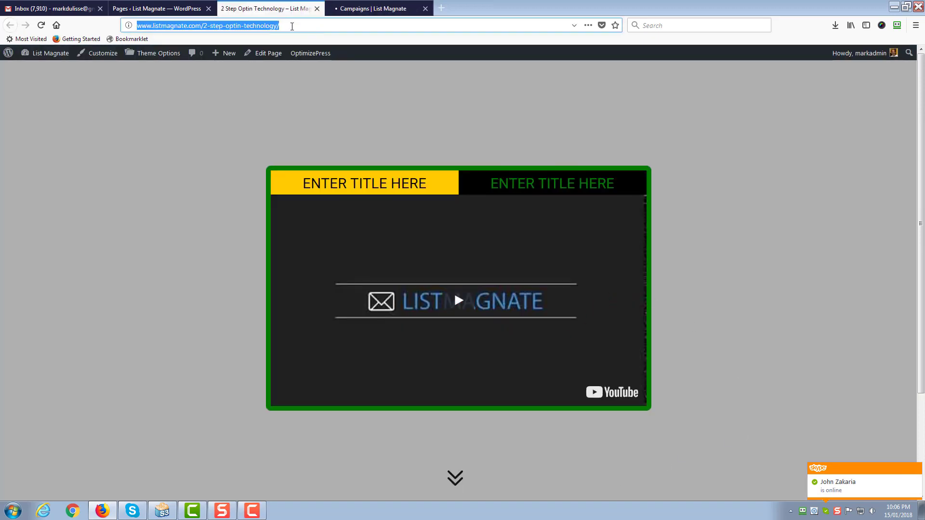
pyautogui.press('Return')
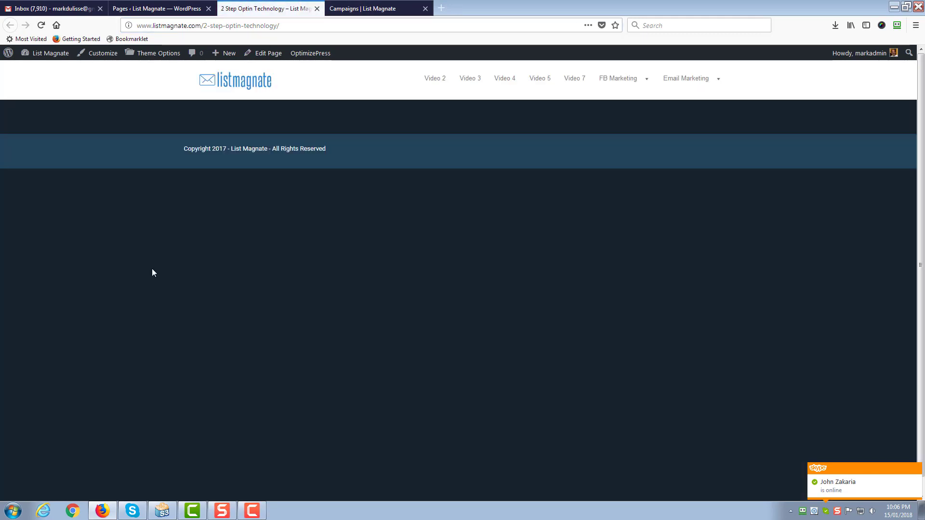
pyautogui.scroll(-1, 520, 305)
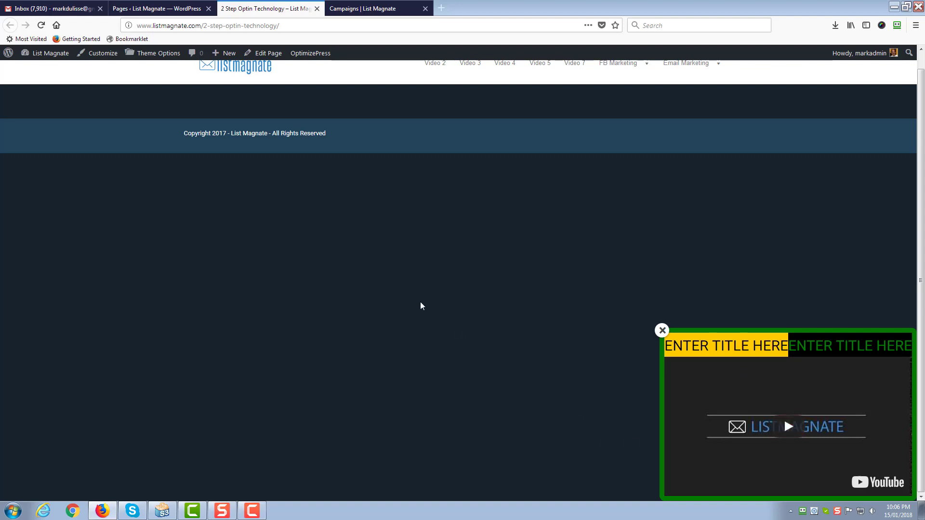
# Reopen the Visual Editor Test campaign for editing and set its display type to Full Page Overlay.
pyautogui.click(346, 8)
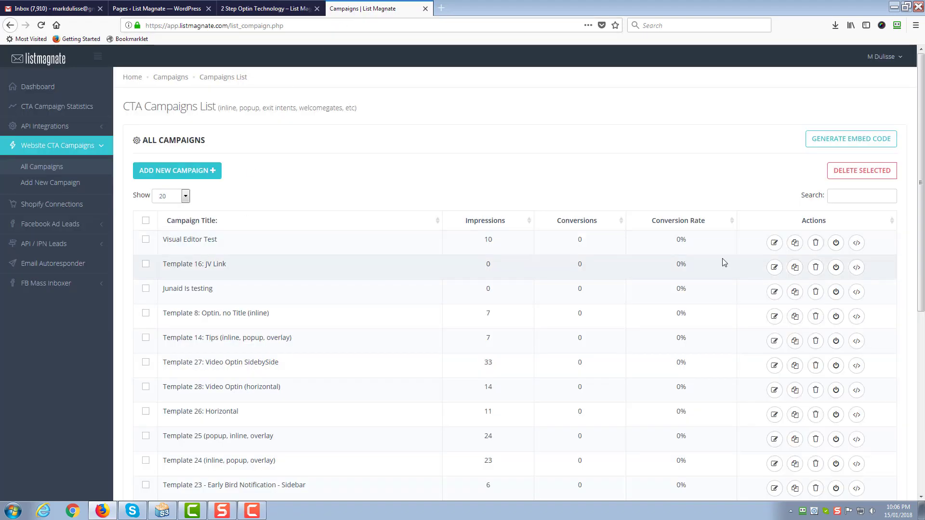
pyautogui.click(774, 243)
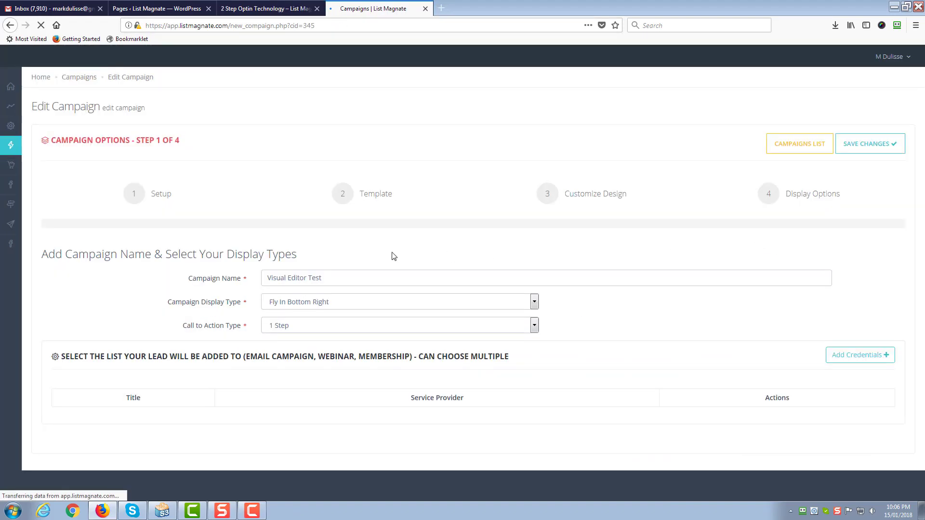
pyautogui.click(306, 303)
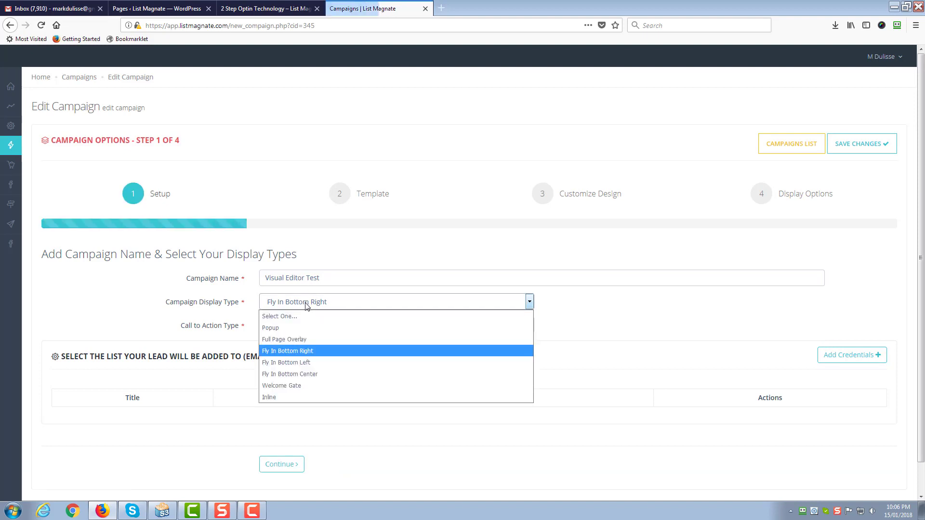
pyautogui.click(296, 340)
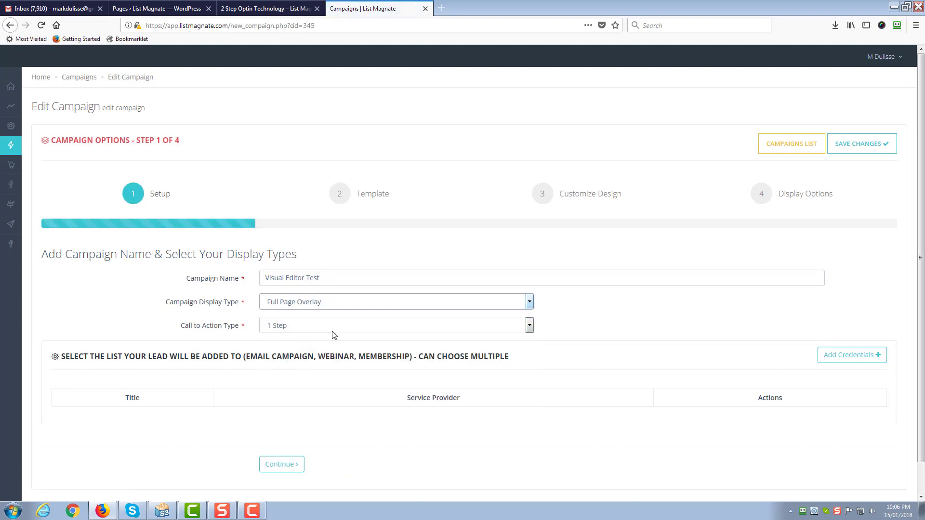
# In the campaign's design, set the outer container's border width to 0.
pyautogui.click(588, 193)
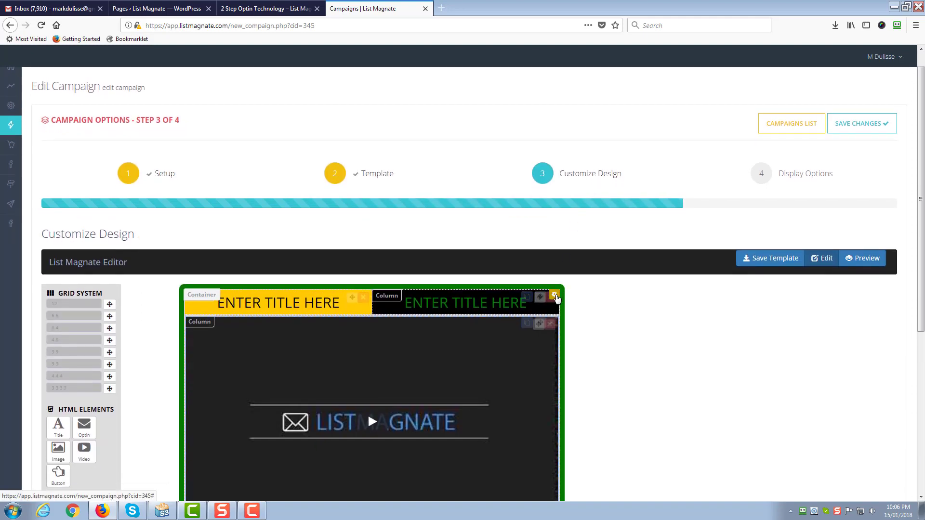
pyautogui.click(556, 297)
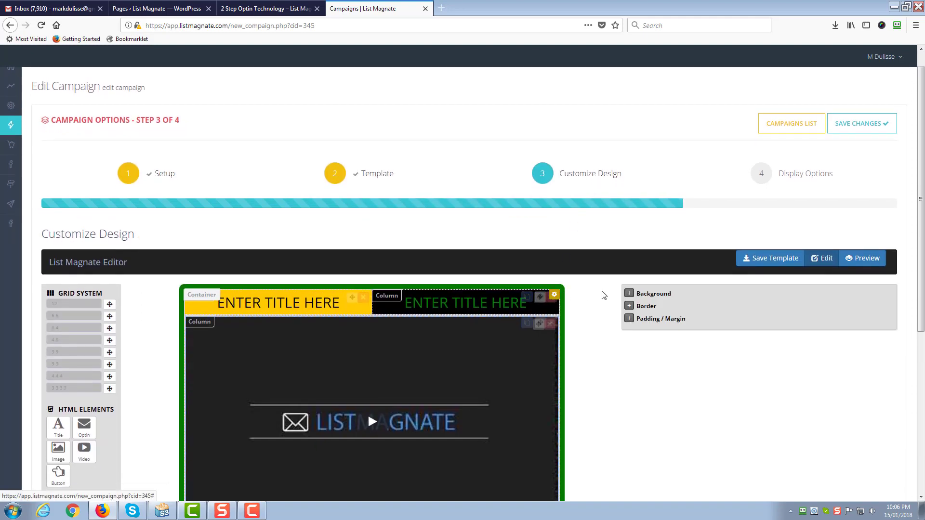
pyautogui.click(629, 306)
pyautogui.doubleClick(779, 326)
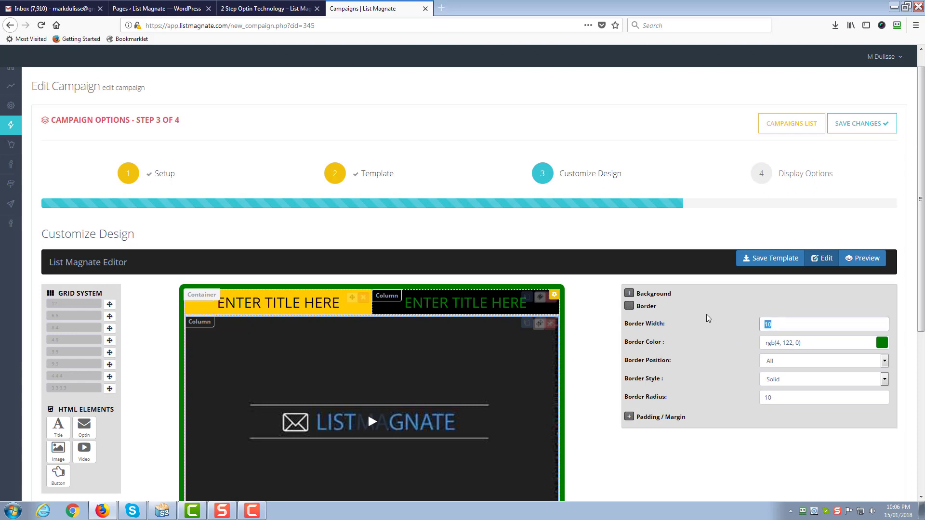
pyautogui.write('0')
pyautogui.click(608, 354)
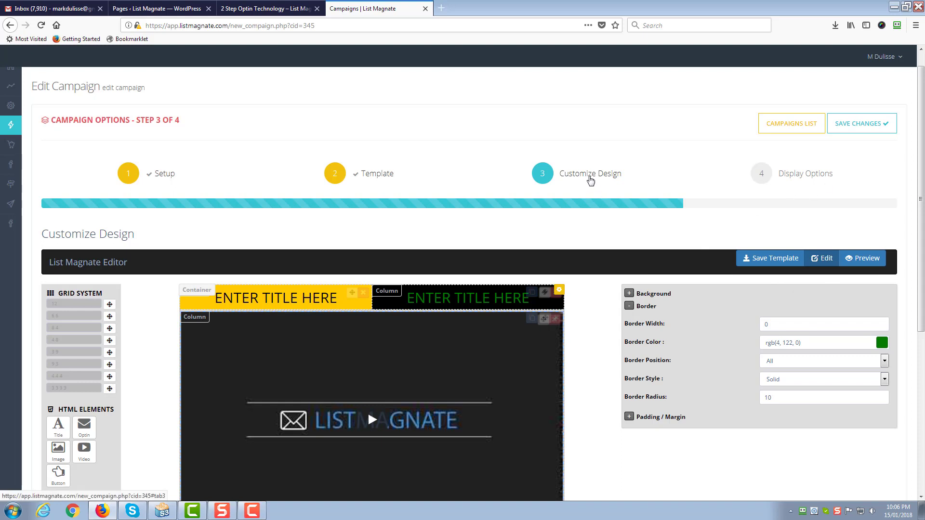
# In the display options, keep only Show Popup After Scroll enabled at 5% page scroll, and save the campaign.
pyautogui.click(786, 178)
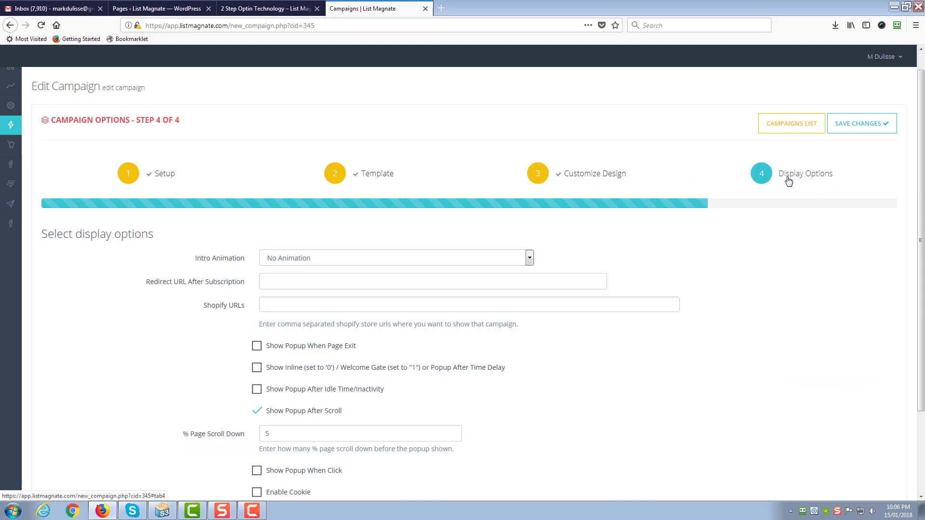
pyautogui.click(259, 413)
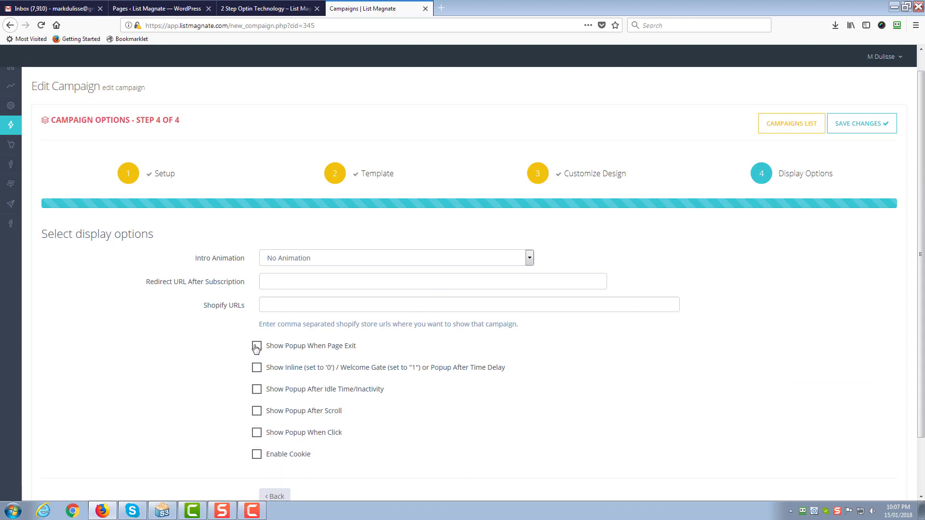
pyautogui.click(256, 412)
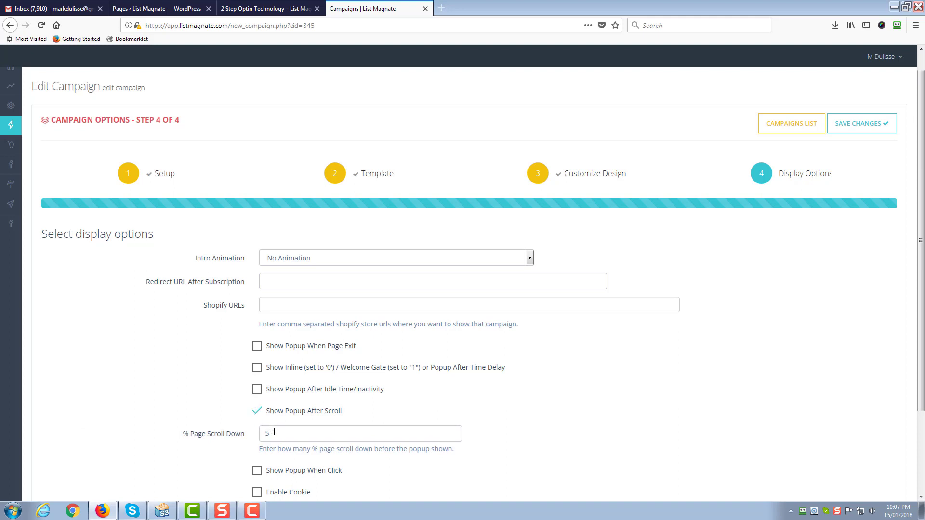
pyautogui.moveTo(274, 432); pyautogui.dragTo(258, 434)
pyautogui.click(247, 426)
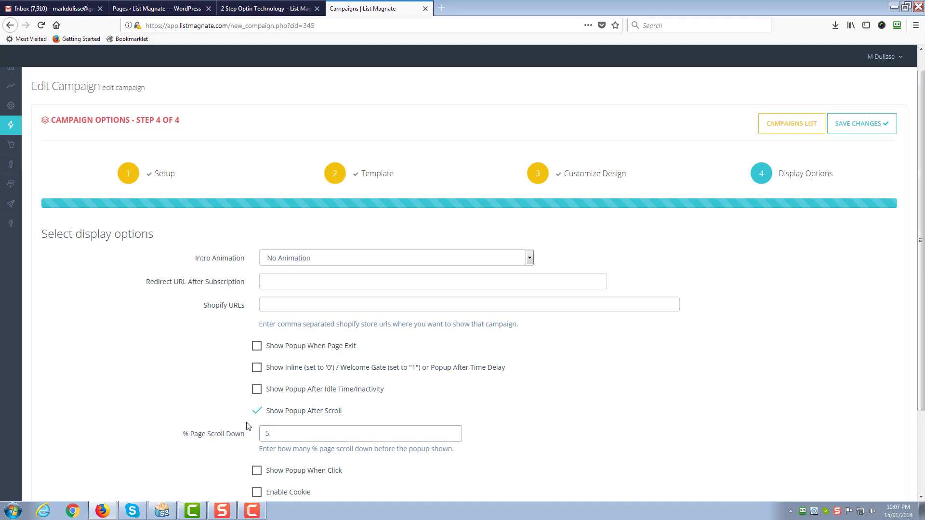
pyautogui.click(256, 346)
pyautogui.click(257, 347)
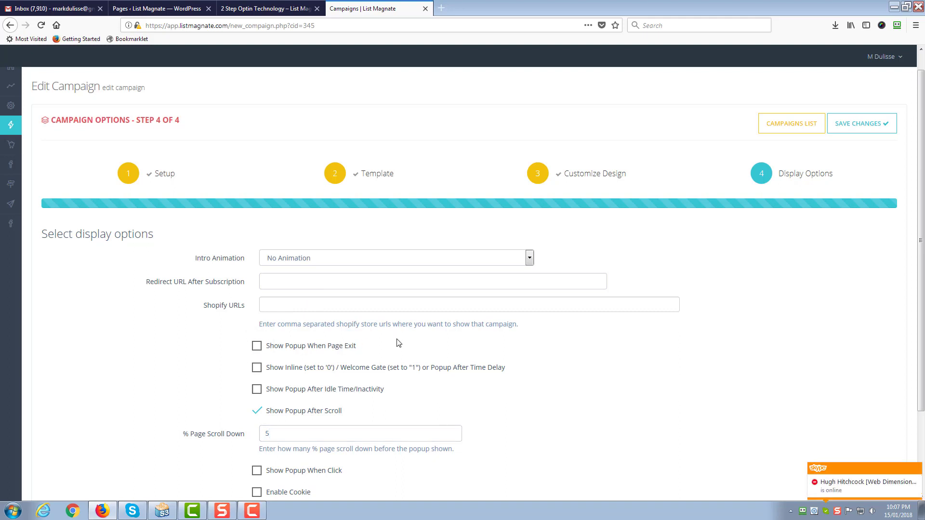
pyautogui.scroll(1, 689, 255)
# Reload the live 2 Step Optin Technology page and scroll down to test the borderless full page overlay.
pyautogui.click(268, 8)
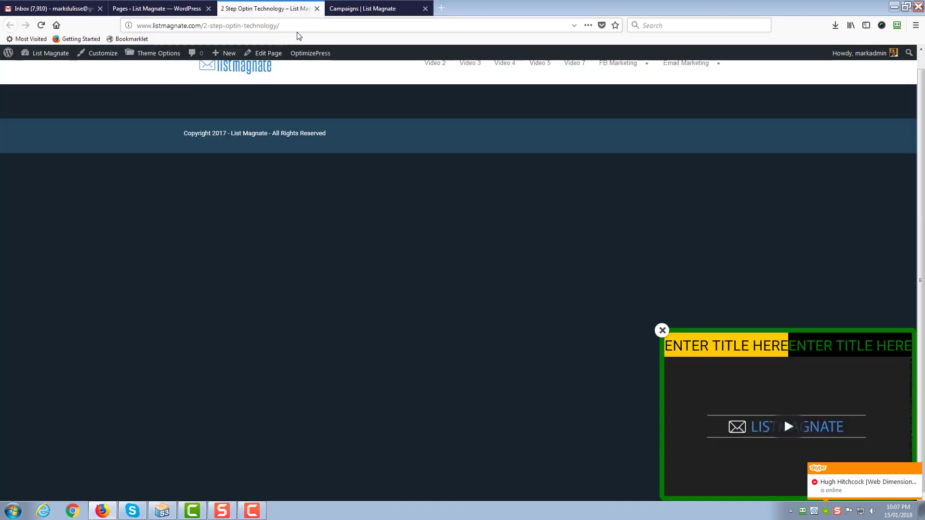
pyautogui.click(301, 26)
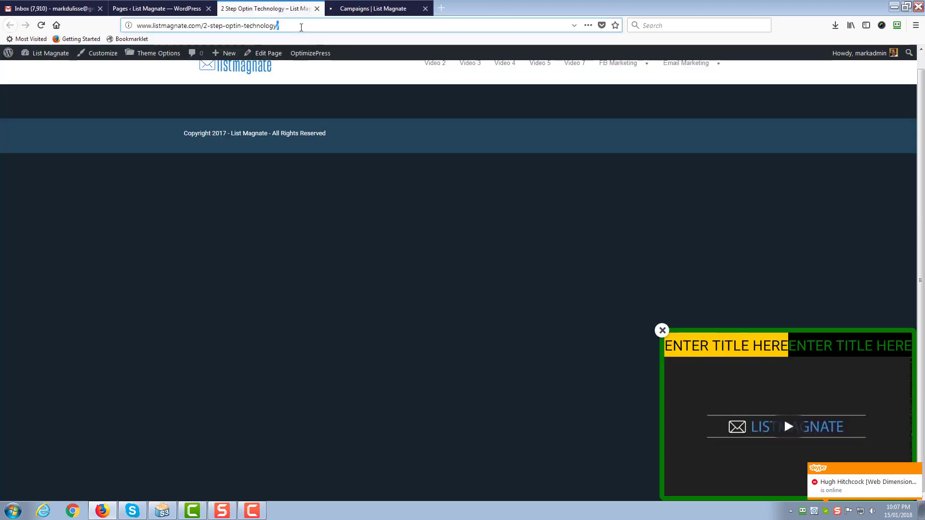
pyautogui.press('Return')
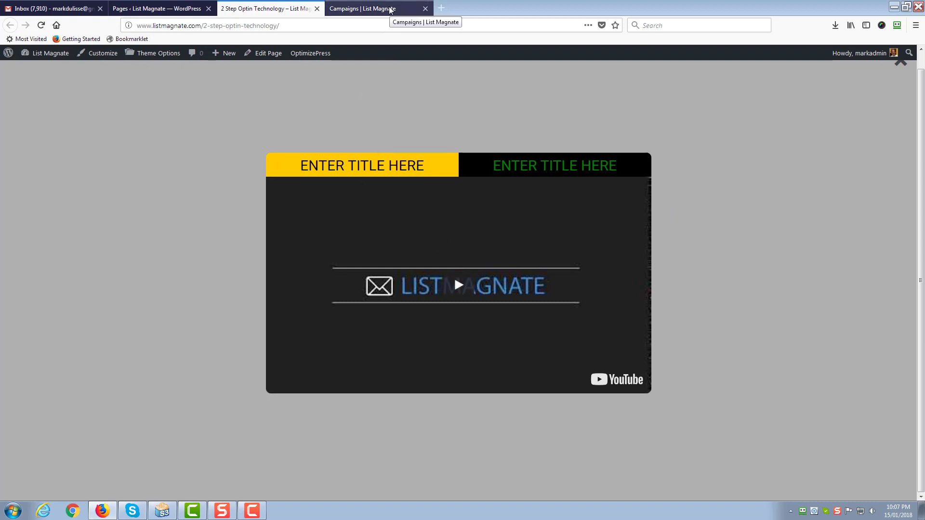
# Review the Visual Editor Test entry in the campaigns list and the green-on-black title in the live overlay.
pyautogui.click(403, 8)
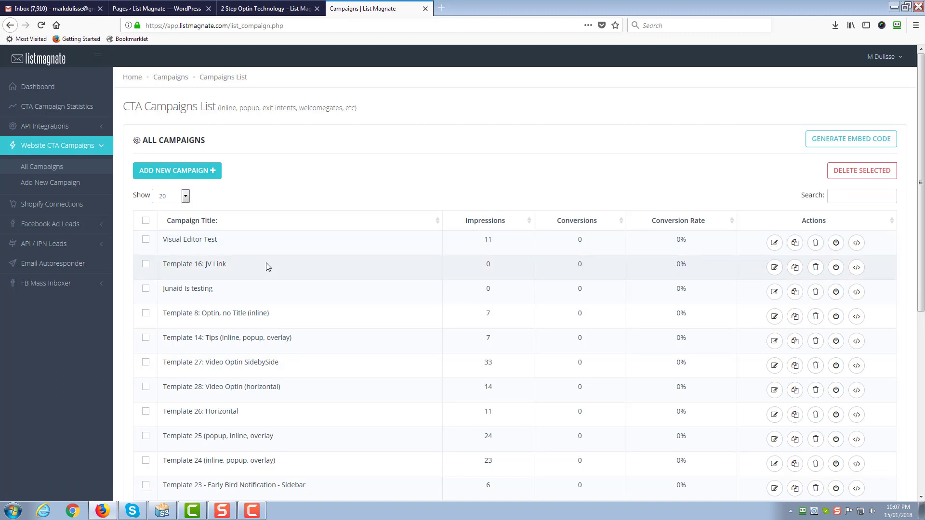
pyautogui.moveTo(239, 244); pyautogui.dragTo(147, 244)
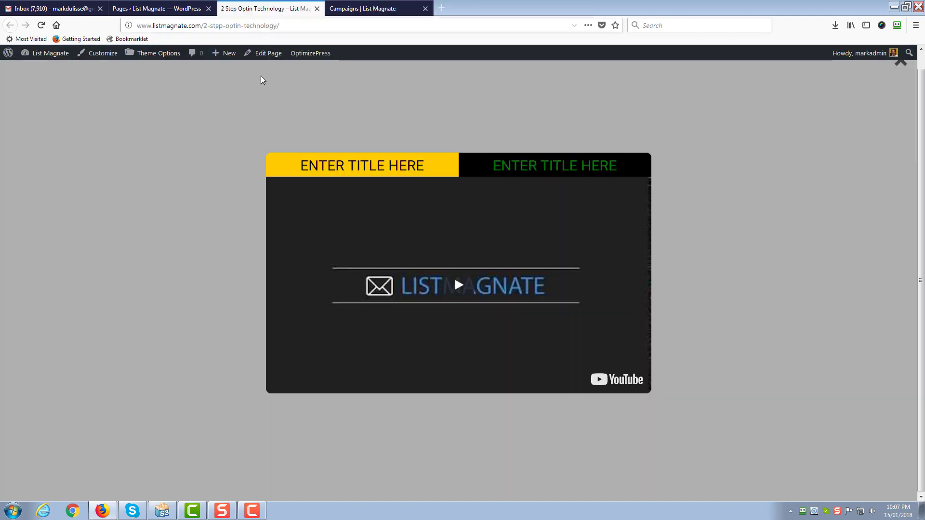
pyautogui.click(267, 8)
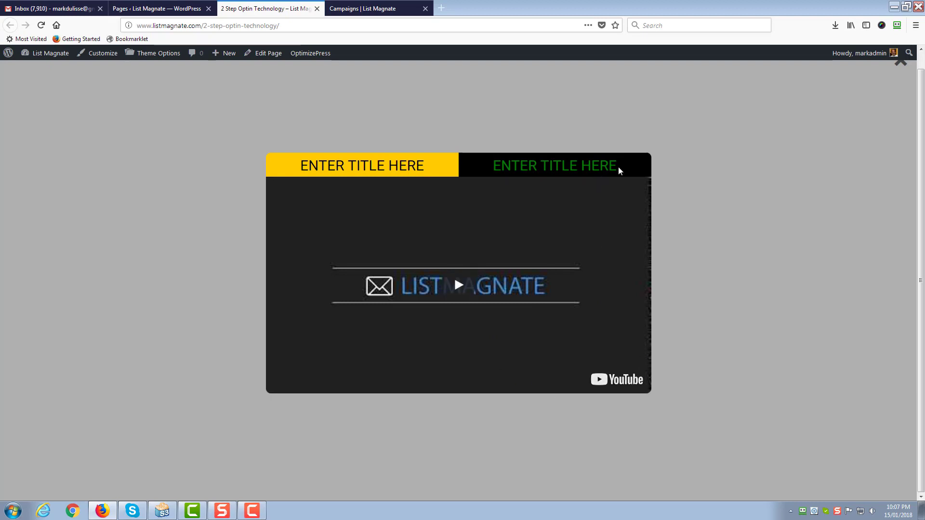
pyautogui.moveTo(620, 171); pyautogui.dragTo(482, 172)
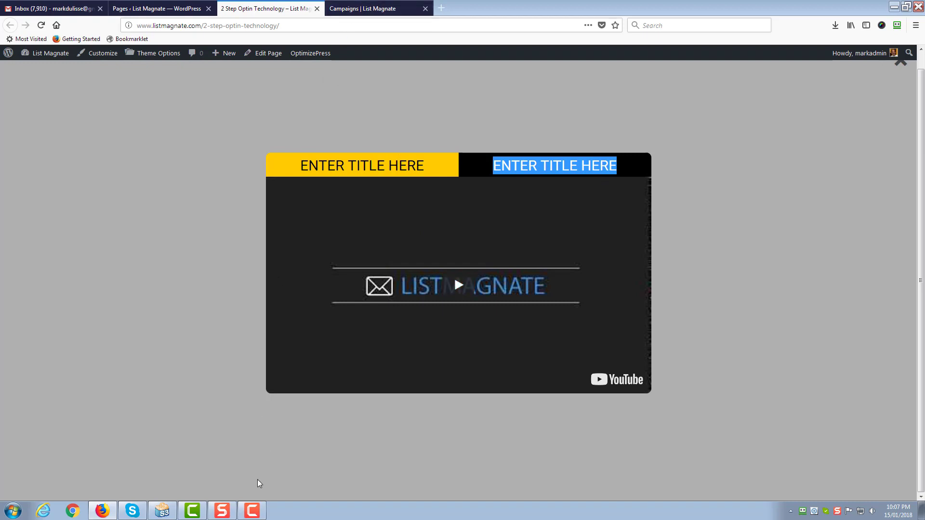
pyautogui.moveTo(248, 519)
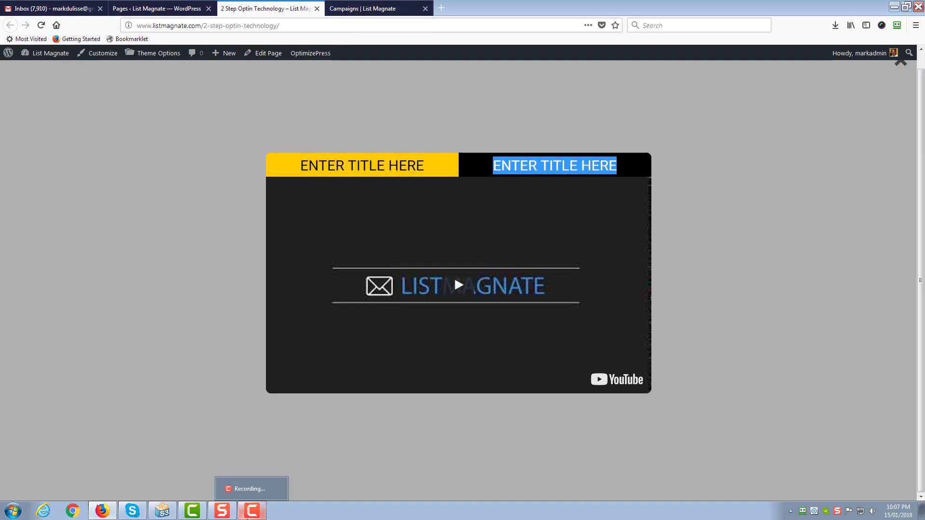
pyautogui.click(244, 496)
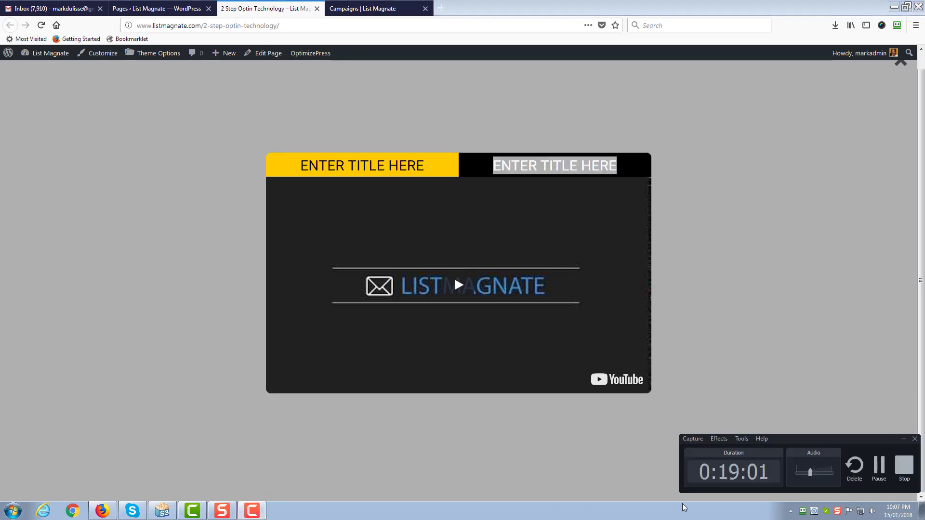
pyautogui.click(902, 481)
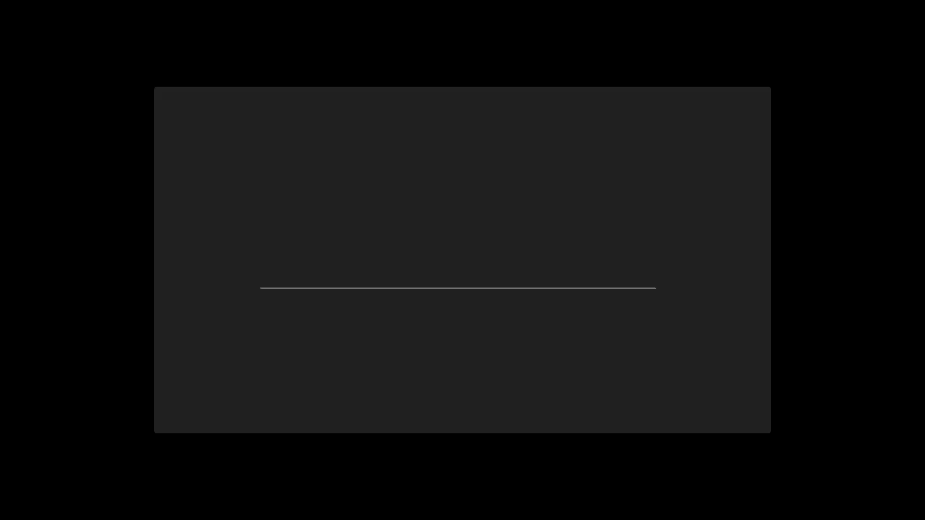